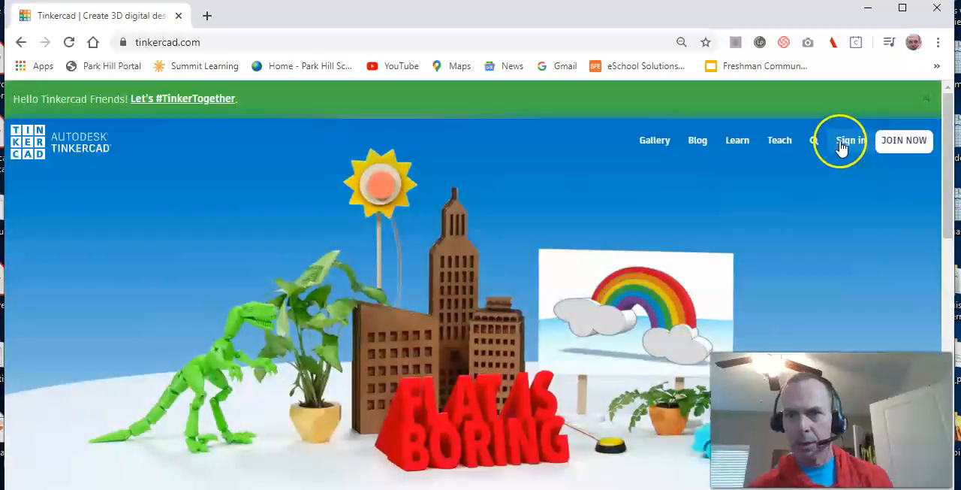
- Sign in as a student joining a class and submit the class code provided by the teacher
left_click(842, 145)
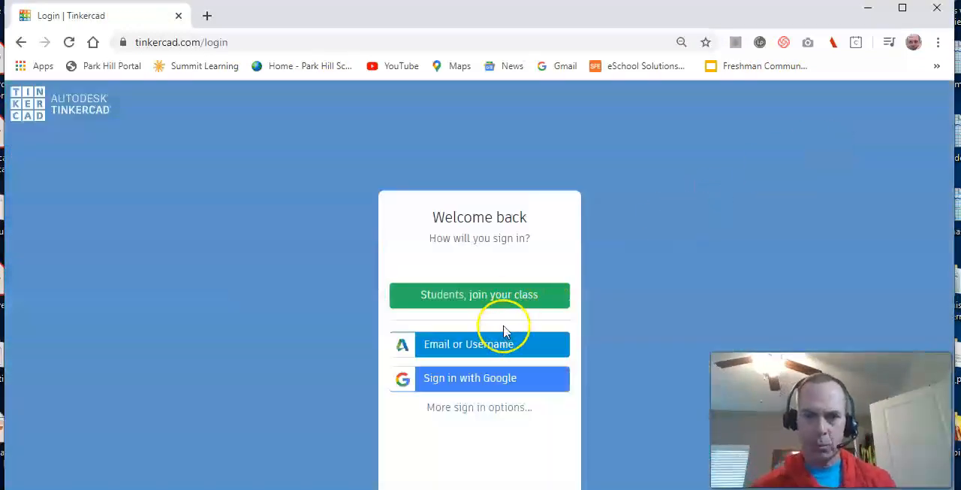
left_click(509, 297)
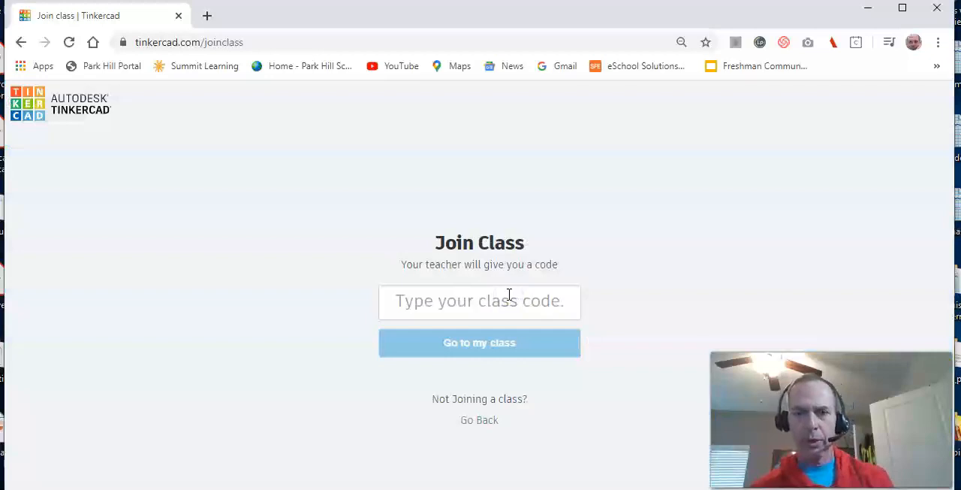
left_click(507, 297)
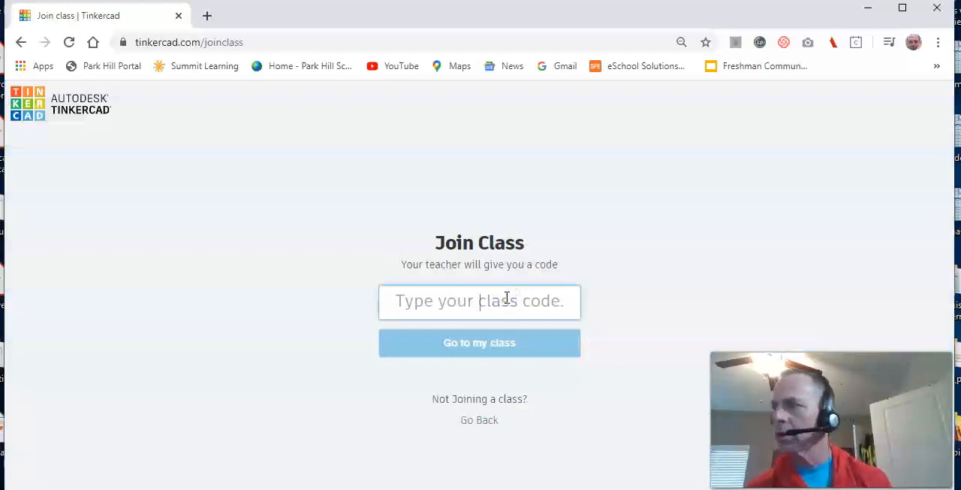
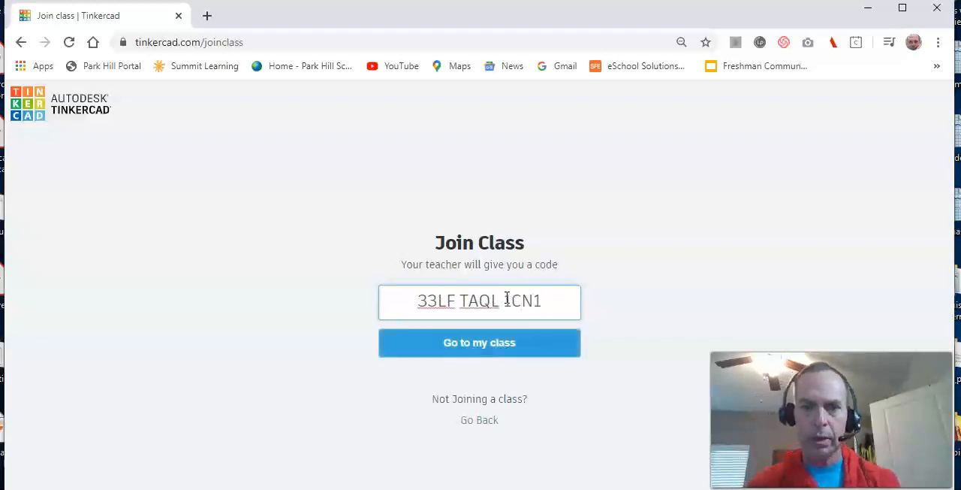
left_click(483, 344)
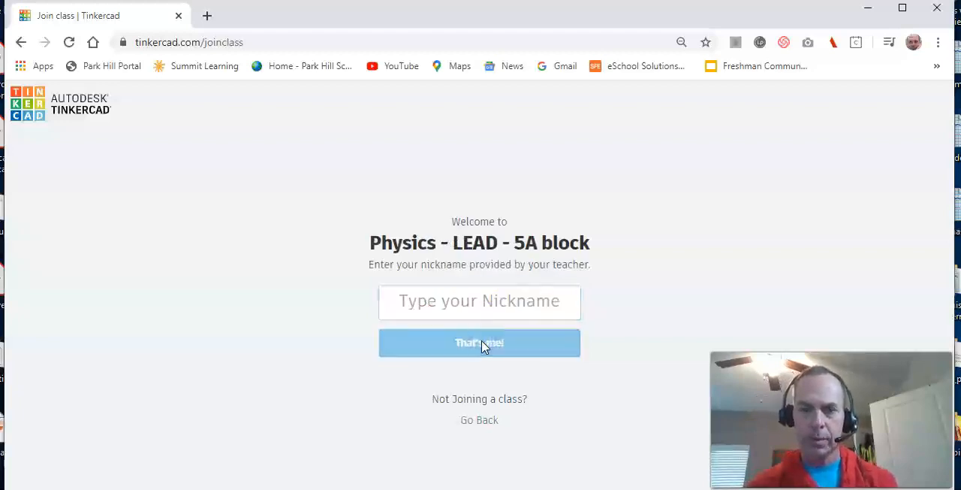
- Enter the student's nickname for the Physics - LEAD - 5A block class and confirm it
left_click(485, 302)
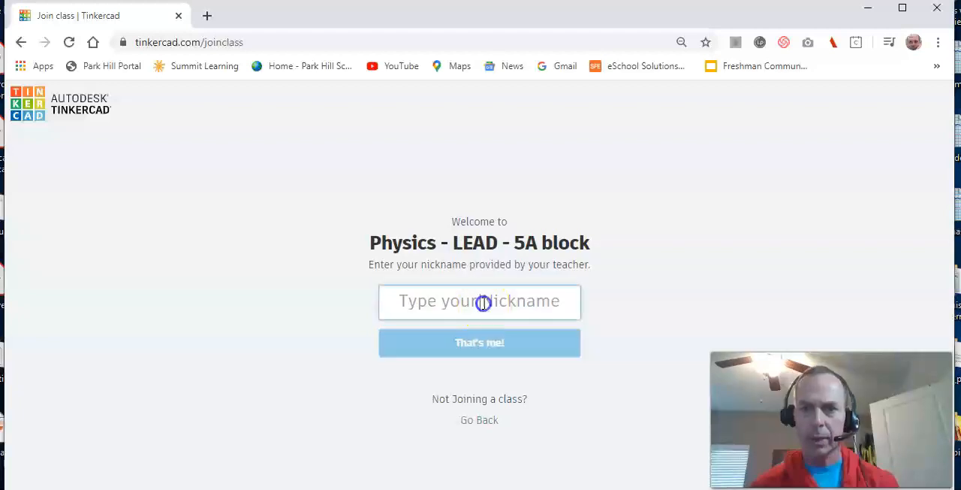
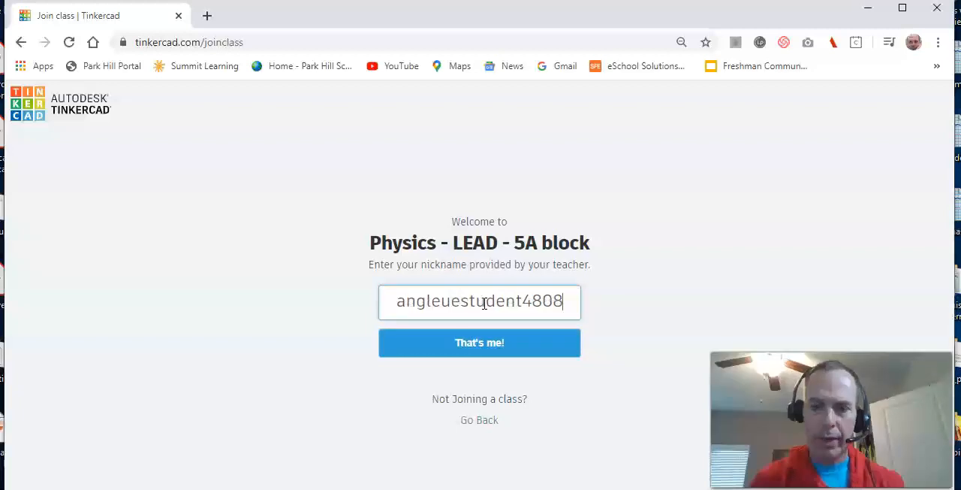
left_click(480, 339)
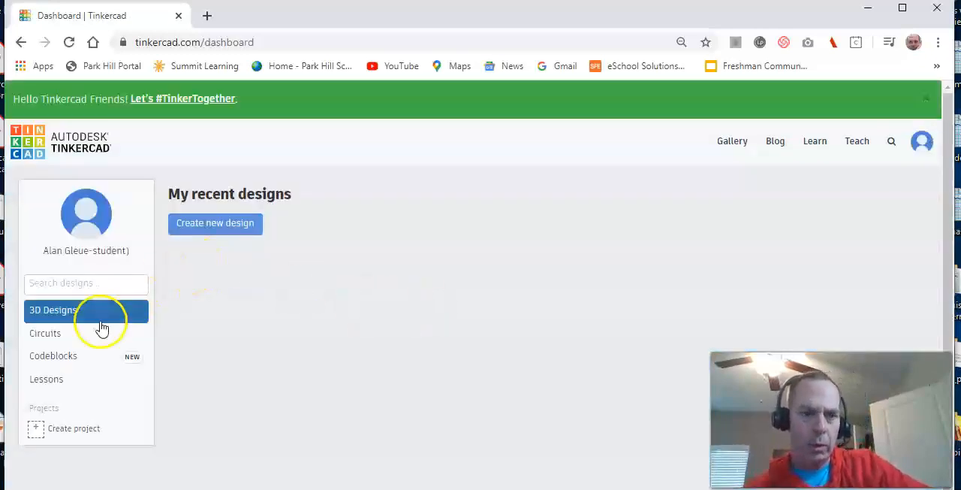
- Create a new circuit design and rename it lab_3_dual_flashing_LEDs
left_click(78, 333)
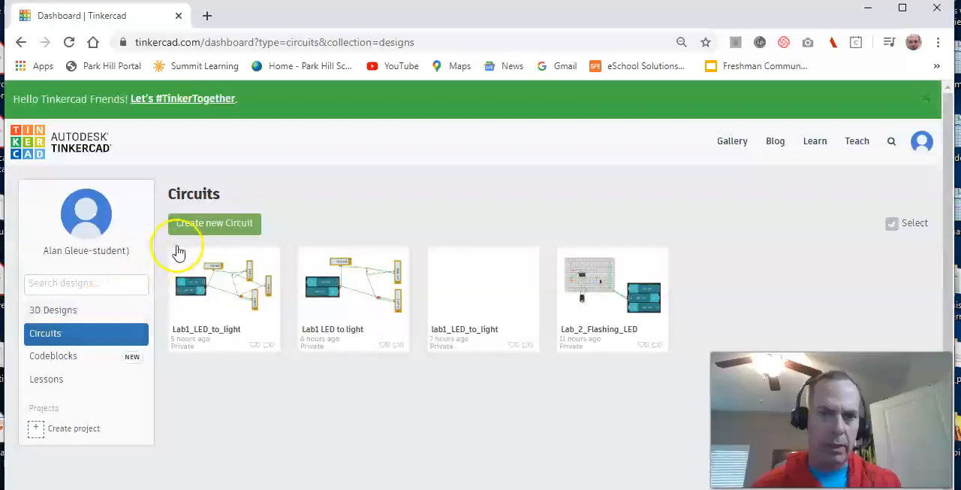
left_click(204, 227)
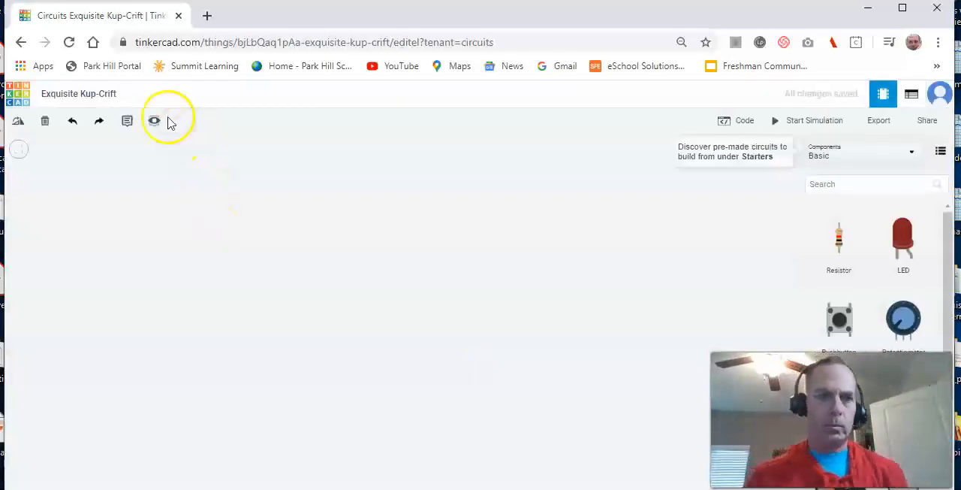
left_click(114, 93)
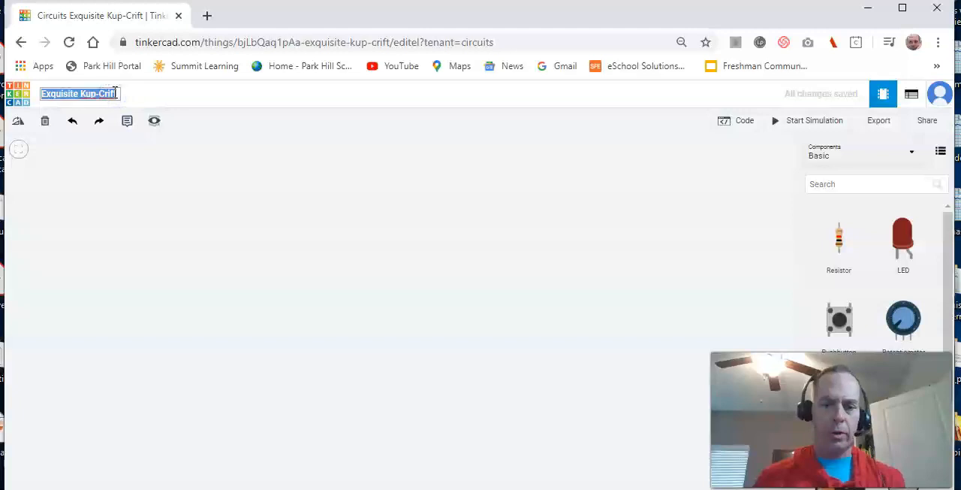
type("lab_3_dual")
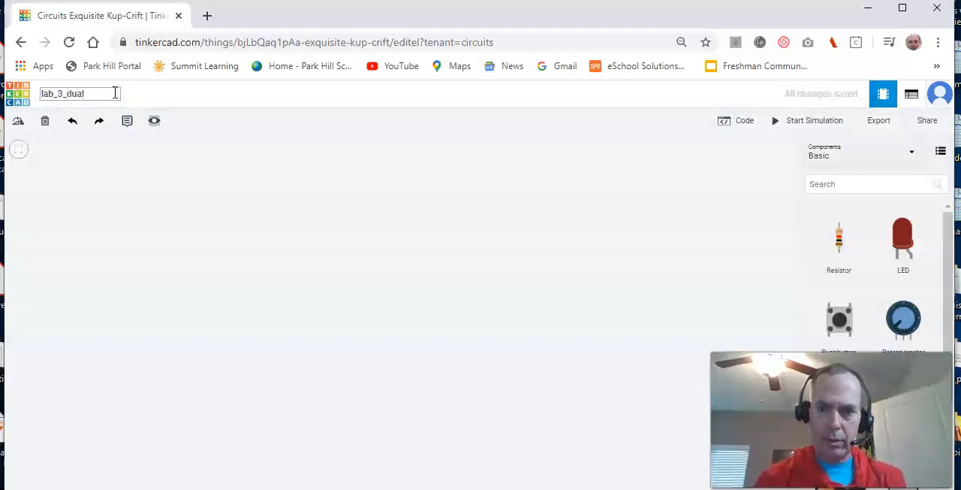
type("_flashing")
type("_LEDs")
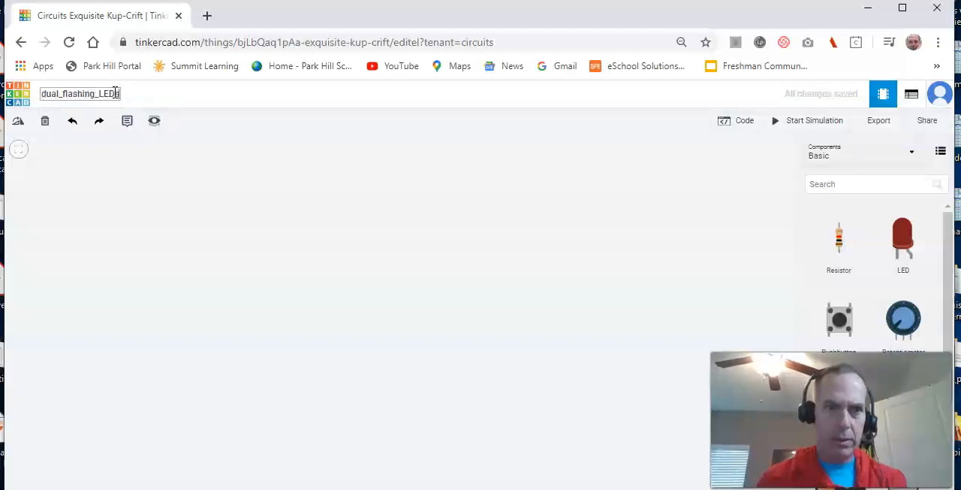
left_click(133, 161)
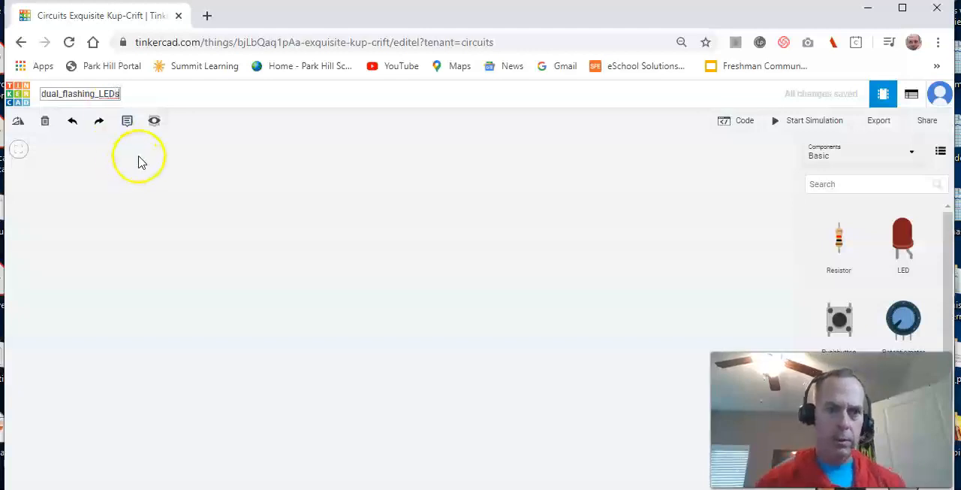
- Find the small breadboard in the component library and place it on the left part of the workplane
left_click(841, 186)
type("bre")
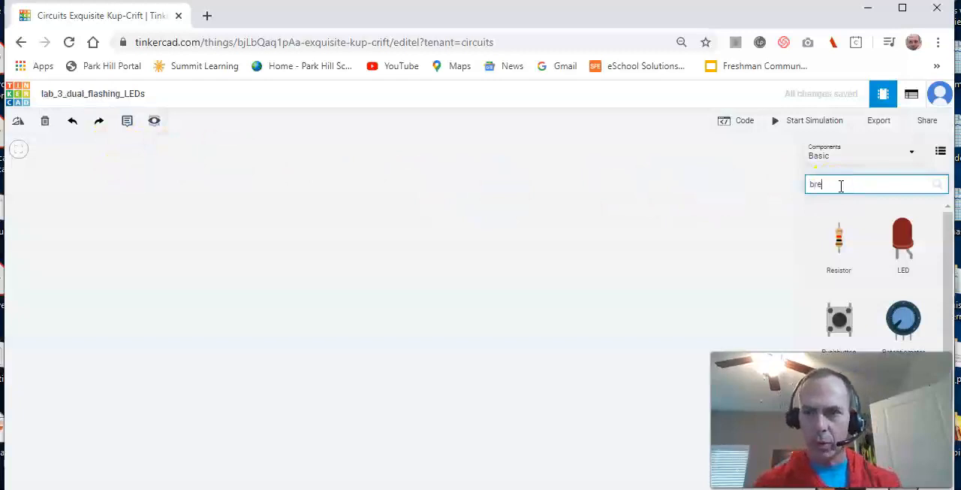
type("ad")
left_click_drag(825, 241, 123, 257)
left_click_drag(160, 167, 244, 203)
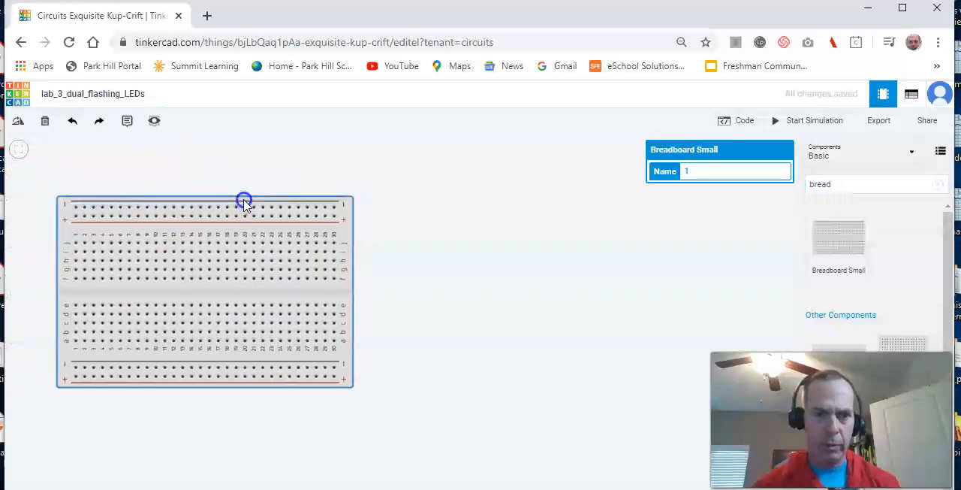
- Add a 1.5V AA battery beside the breadboard and set its count to 3 batteries
left_click(833, 182)
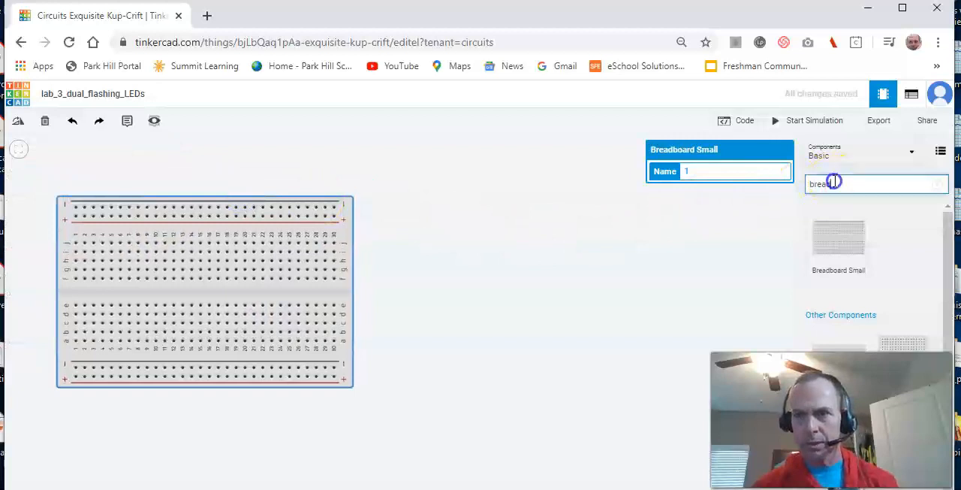
key("BackSpace")
key("BackSpace")
key("BackSpace")
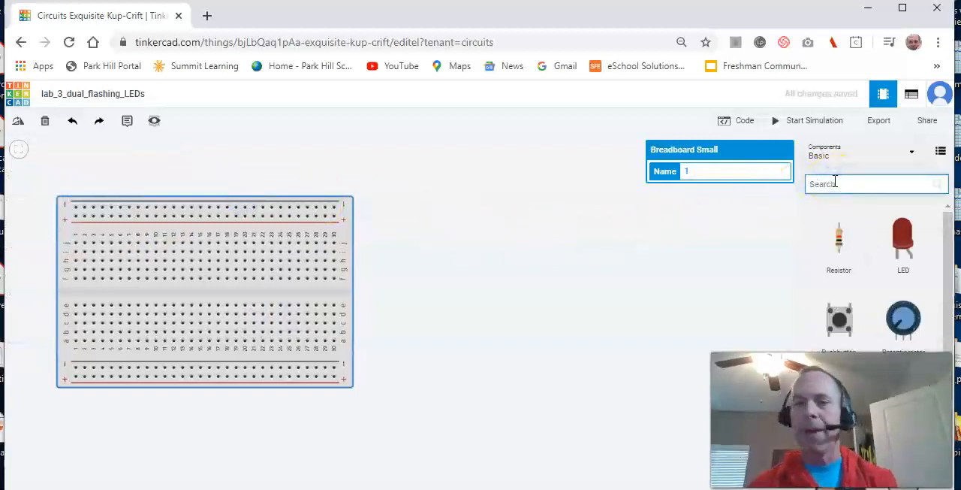
type("bat")
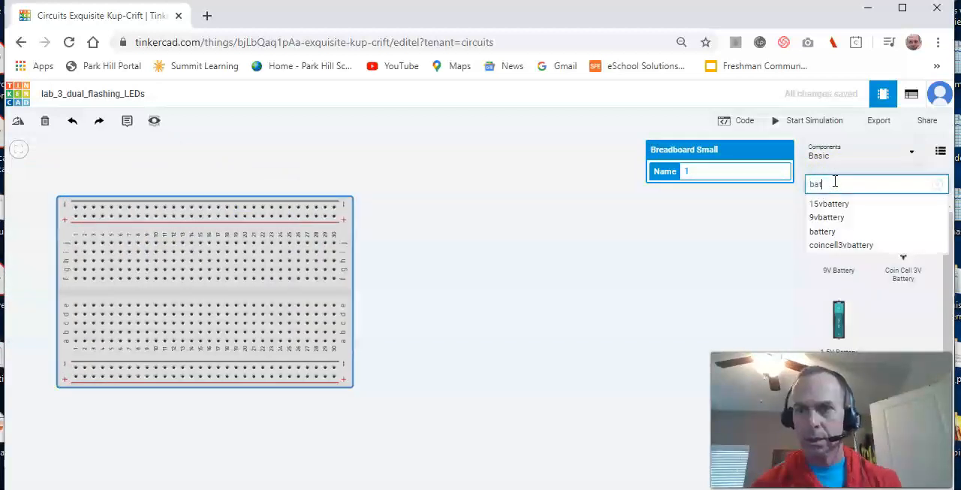
left_click_drag(843, 319, 621, 301)
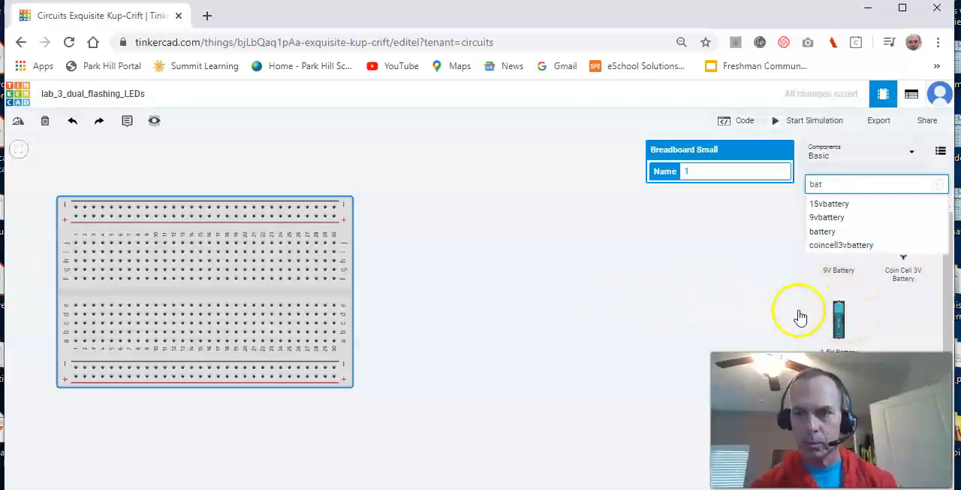
left_click(616, 338)
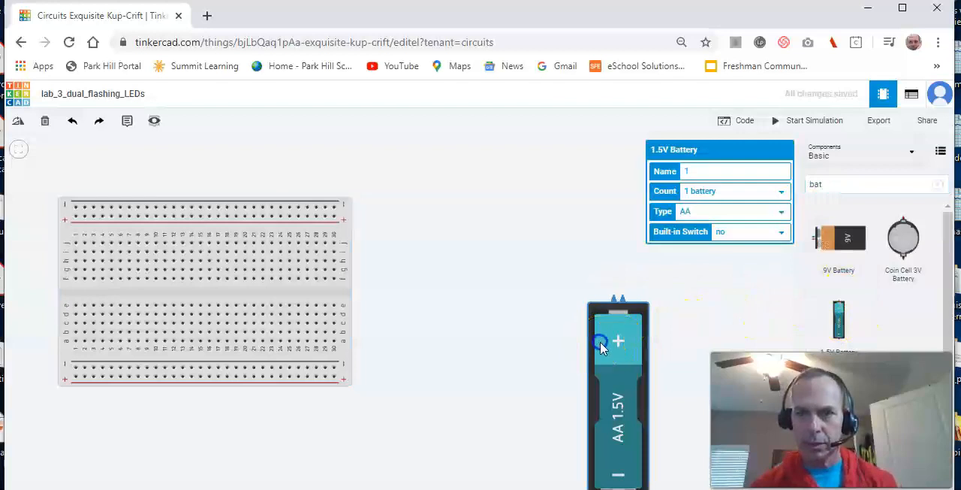
left_click(781, 193)
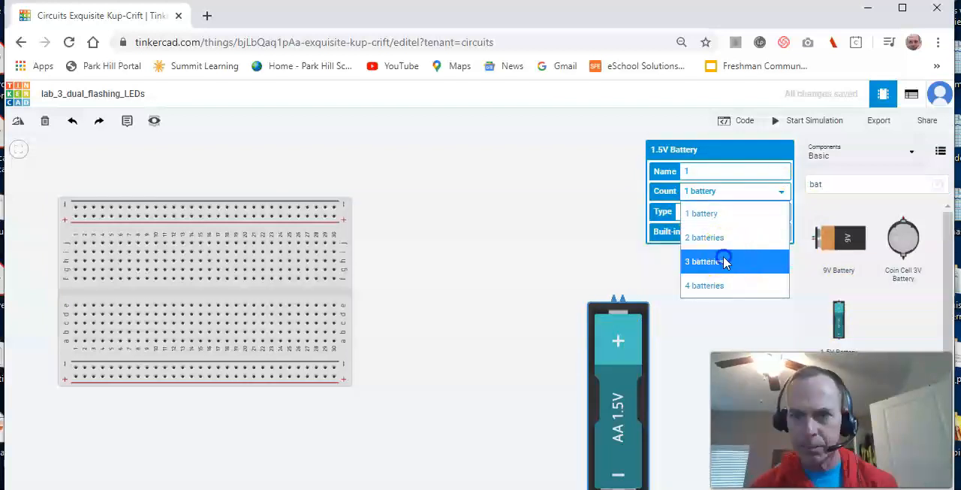
left_click(724, 259)
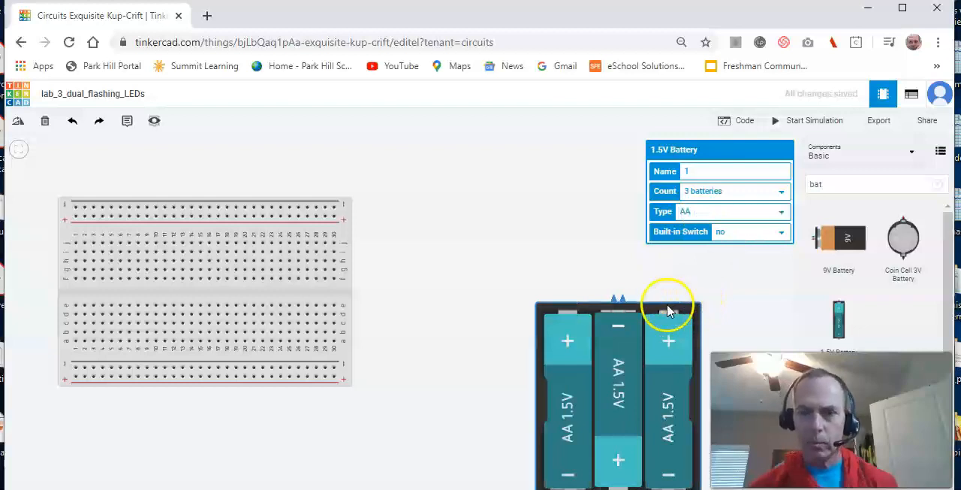
- Rotate the battery pack until its terminals face the breadboard, and move the pack closer to the board
left_click(655, 312)
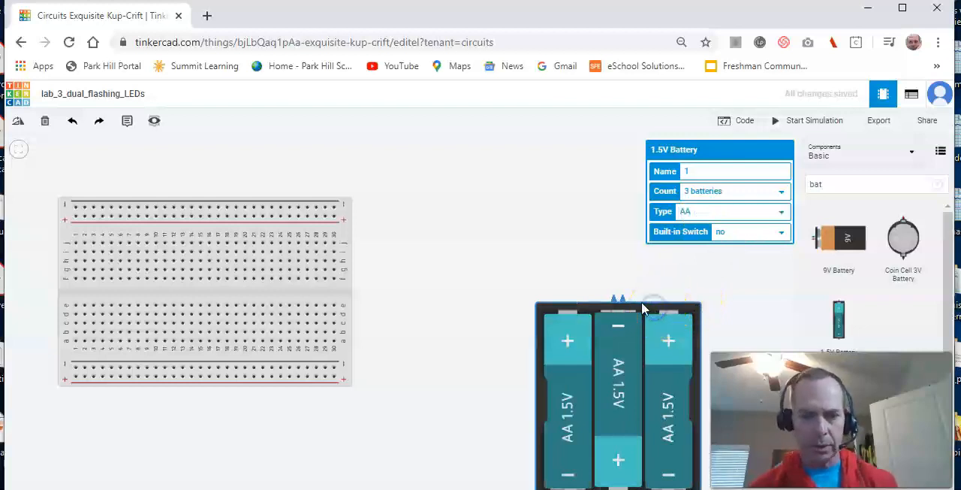
key("r")
key("r")
key("r")
key("r")
key("r")
key("r")
key("r")
key("r")
key("r")
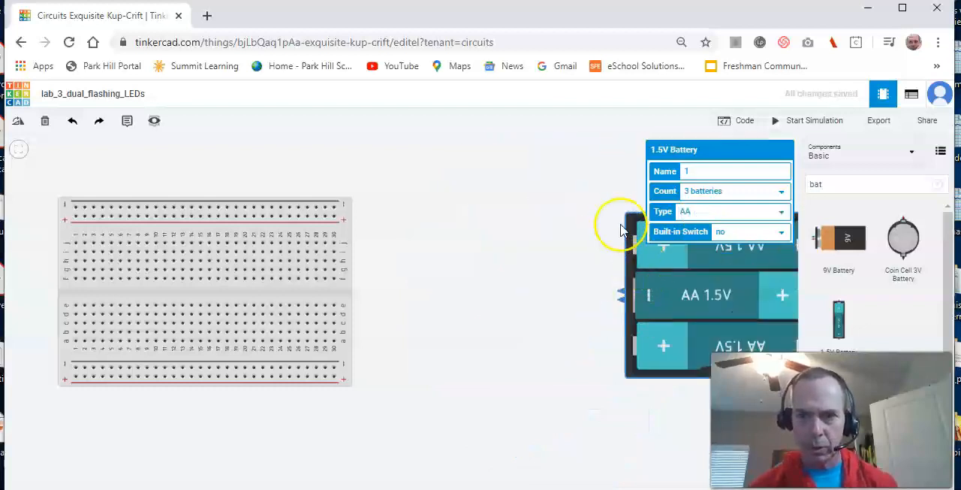
left_click_drag(618, 220, 489, 218)
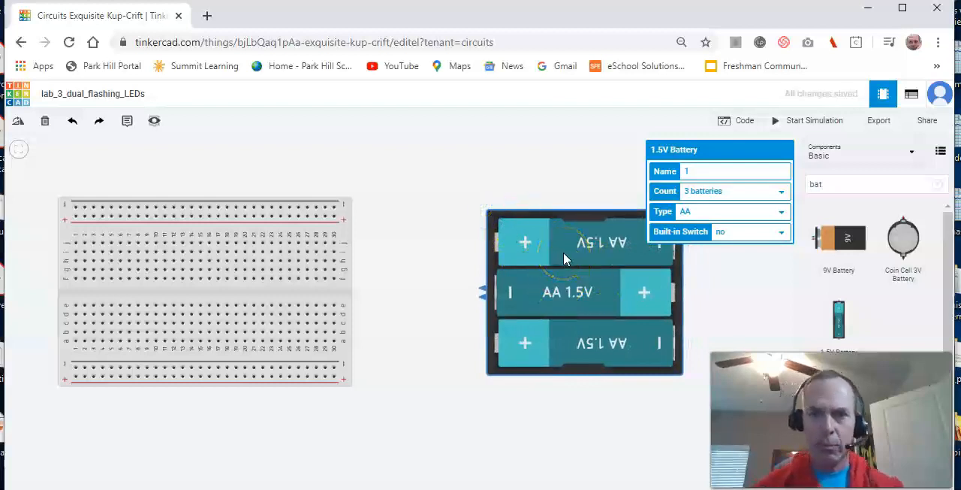
- Wire the battery's negative terminal to the lower negative rail and its positive terminal to the upper positive rail, bridging both pairs of matching rails
left_click_drag(527, 242, 340, 218)
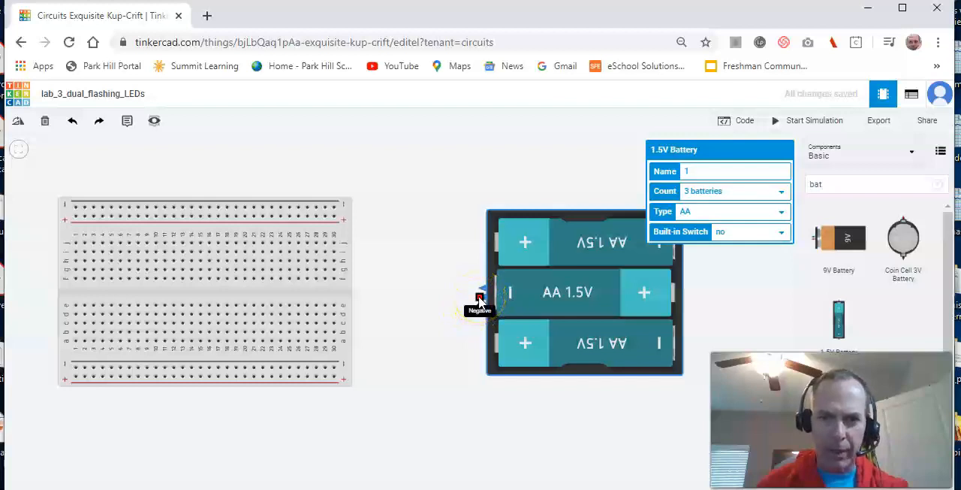
mouse_move(481, 301)
left_mouse_down()
mouse_move(335, 370)
mouse_move(324, 283)
mouse_move(335, 222)
mouse_move(326, 211)
left_mouse_up()
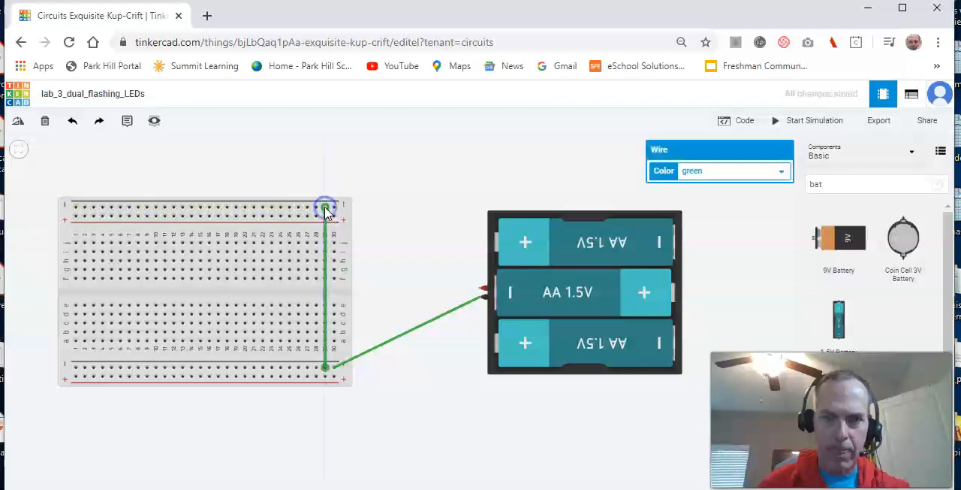
left_click(480, 288)
left_click_drag(480, 292, 316, 377)
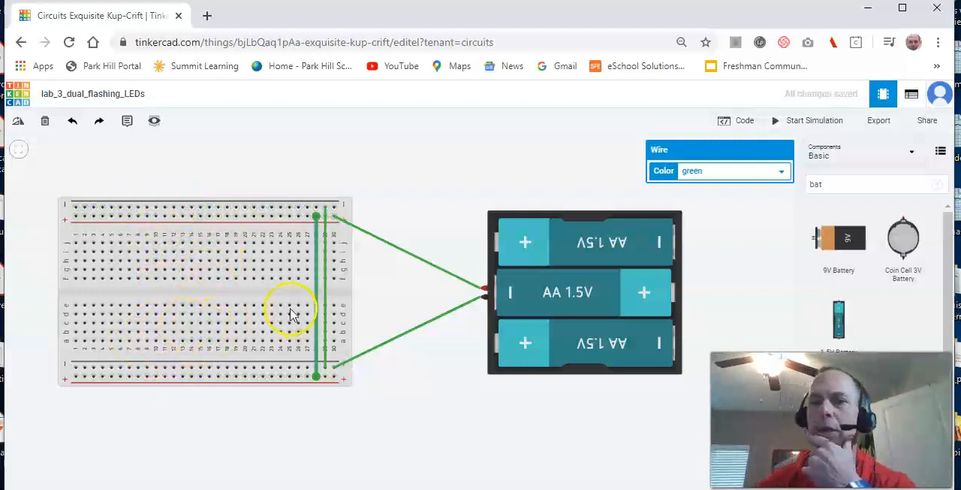
- Find the 555 timer in the component library and place it across the breadboard's centre gap at columns 13 to 16
left_click(865, 186)
key("BackSpace")
key("BackSpace")
key("BackSpace")
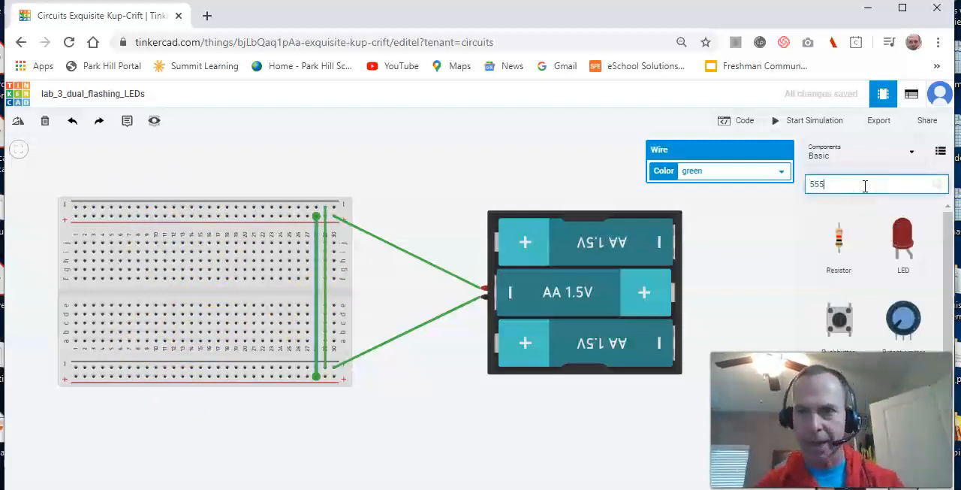
type("555")
left_click_drag(836, 268, 195, 298)
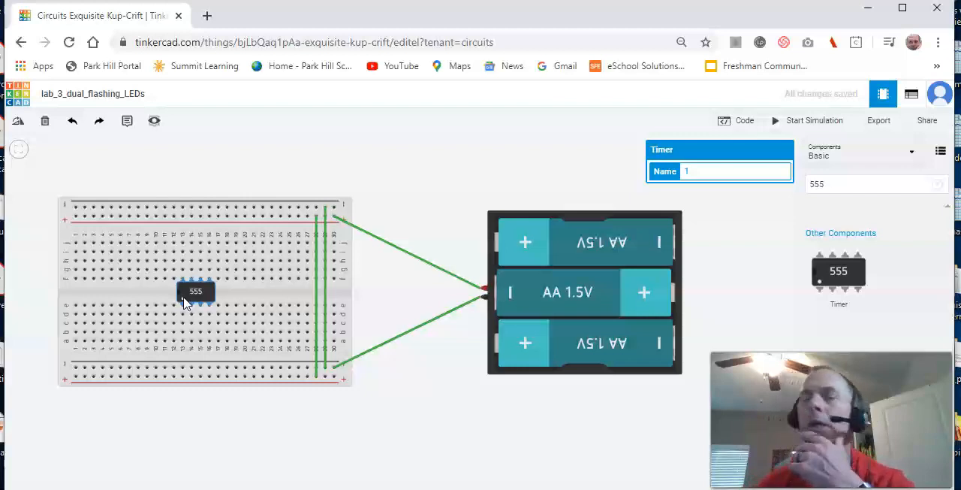
- Wire column 13 row a to the lower negative rail, and connect column 14 row d to column 15 row g across the timer
left_click(184, 342)
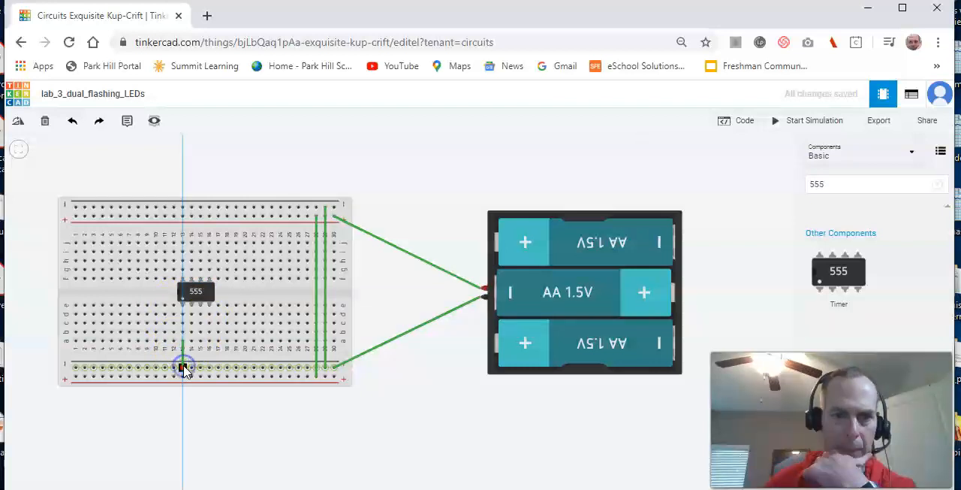
left_click(184, 367)
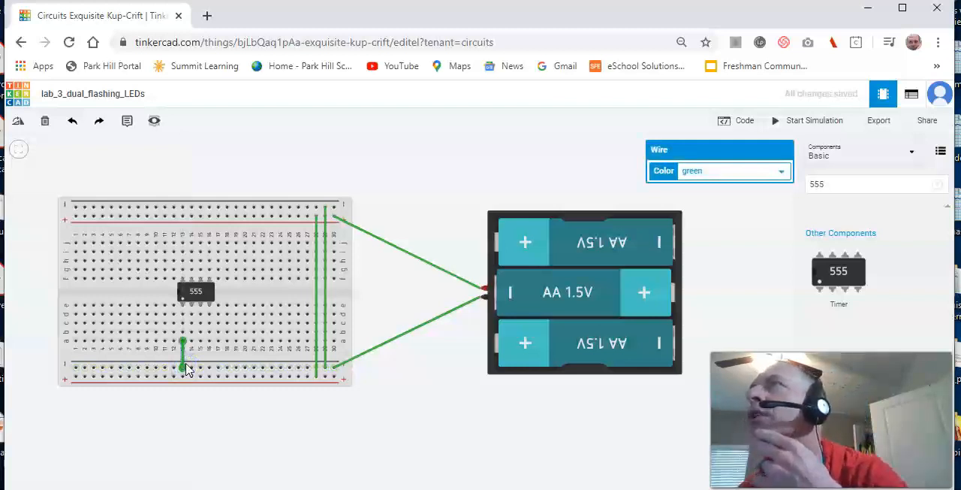
left_click(191, 318)
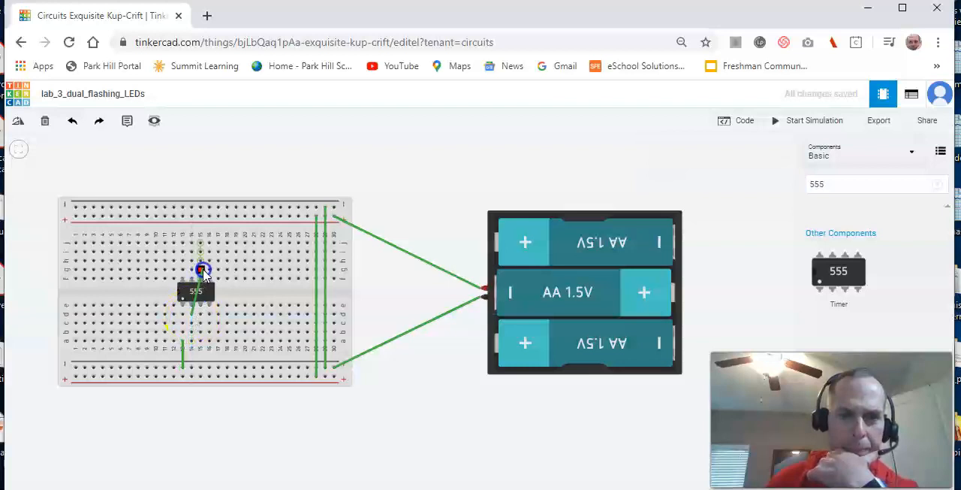
left_click(201, 270)
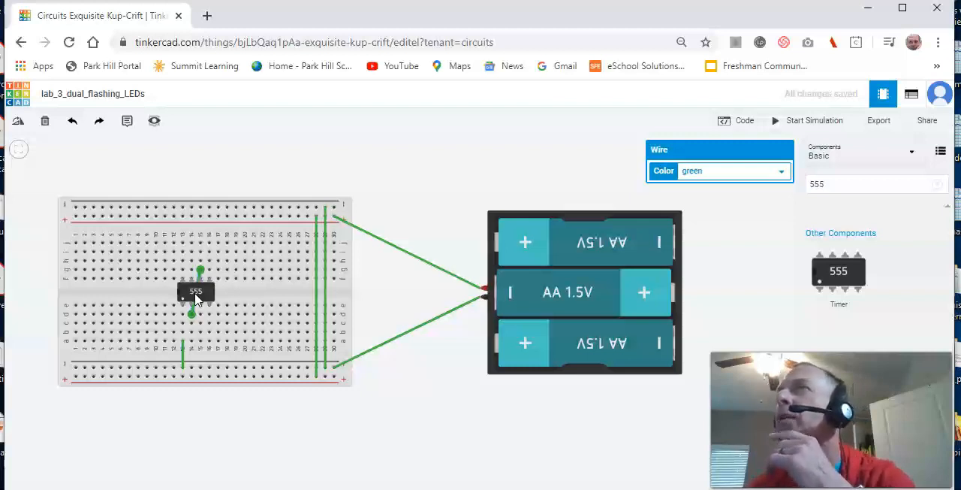
left_click(244, 270)
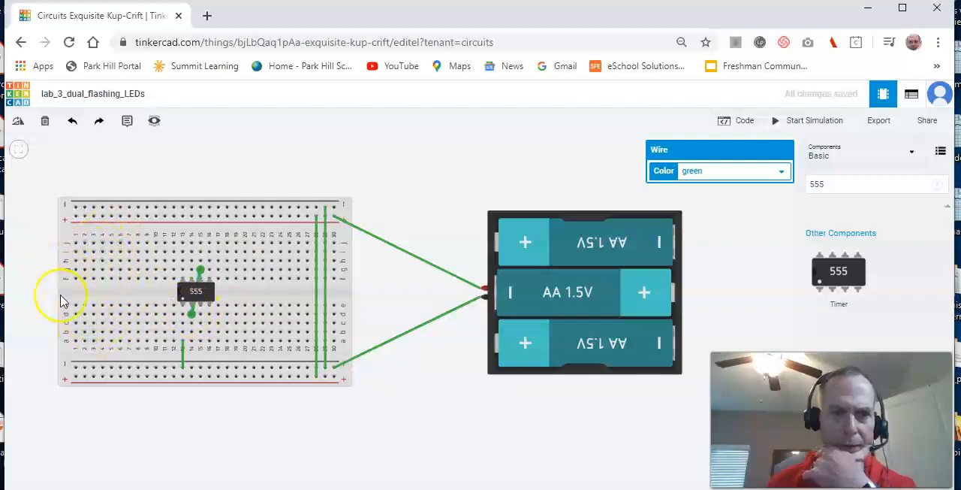
- Wire the timer's output at column 15 row c across to column 9 row c
left_click(200, 325)
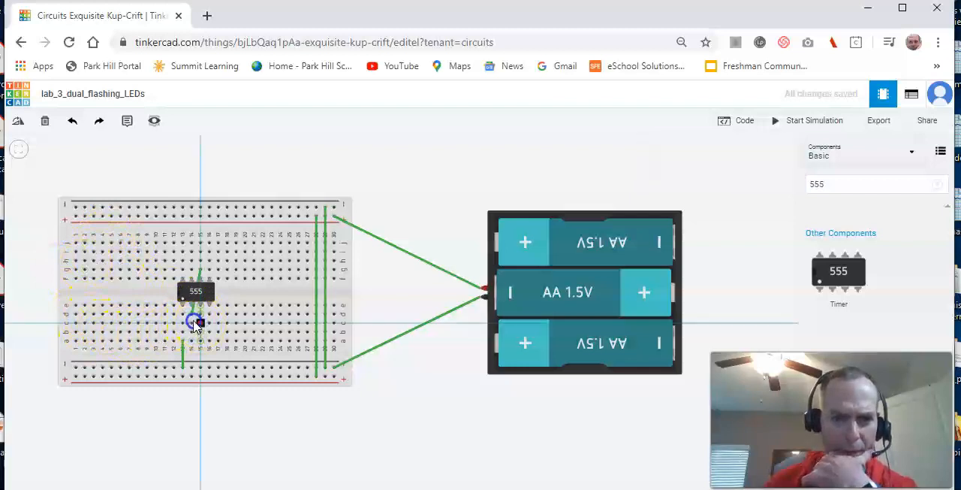
left_click(147, 323)
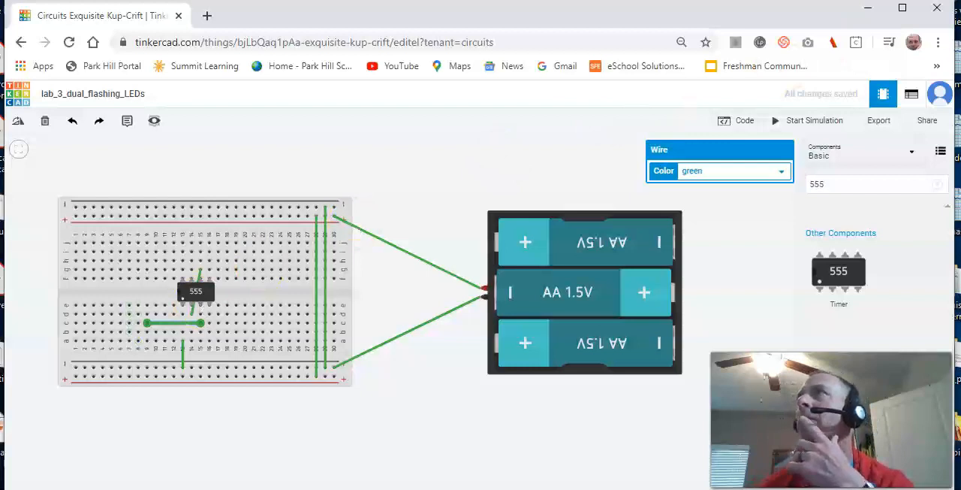
- Consult the lab document's schematic, find the resistor in the component library and place one above the battery pack
left_click_drag(960, 67, 570, 0)
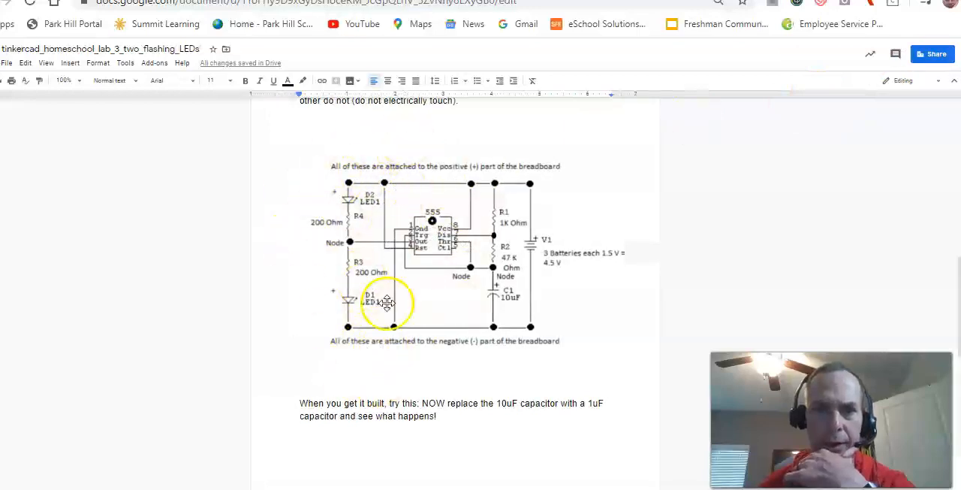
left_click_drag(571, 0, 960, 0)
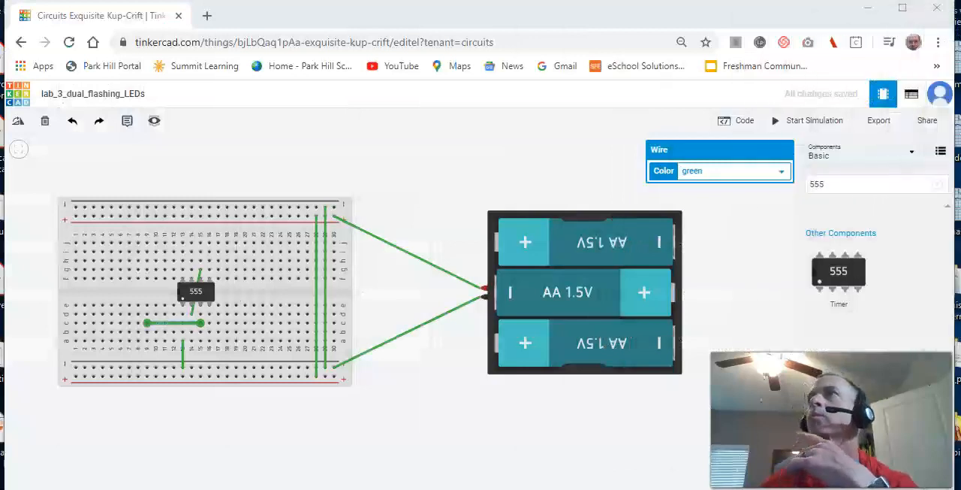
left_click(828, 184)
key("BackSpace")
key("BackSpace")
key("BackSpace")
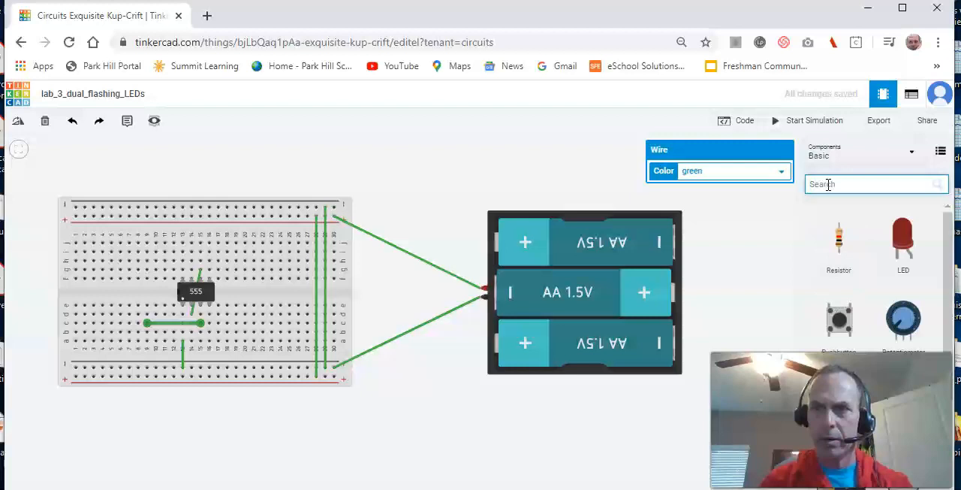
type("re")
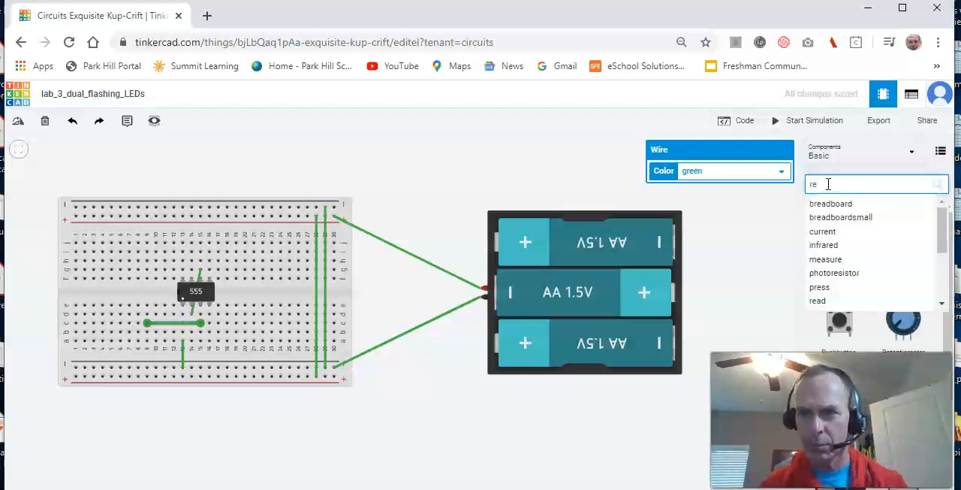
type("s")
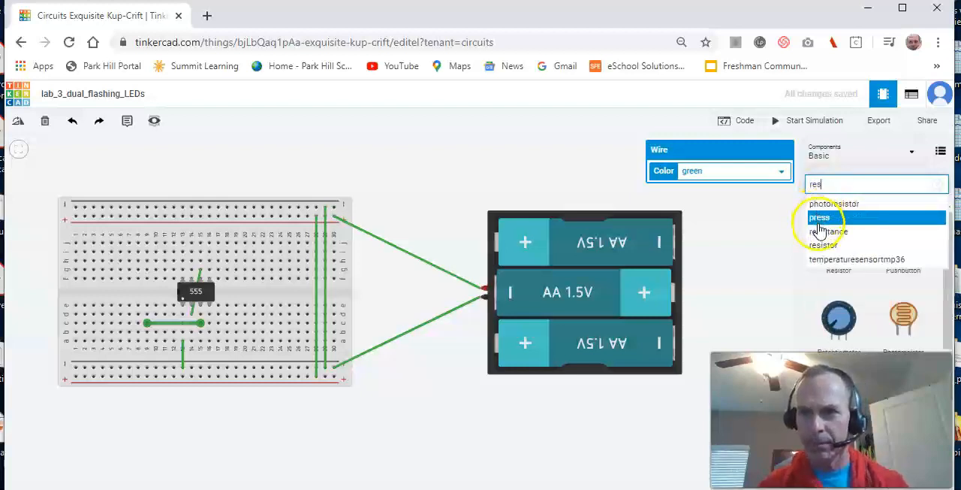
left_click(823, 245)
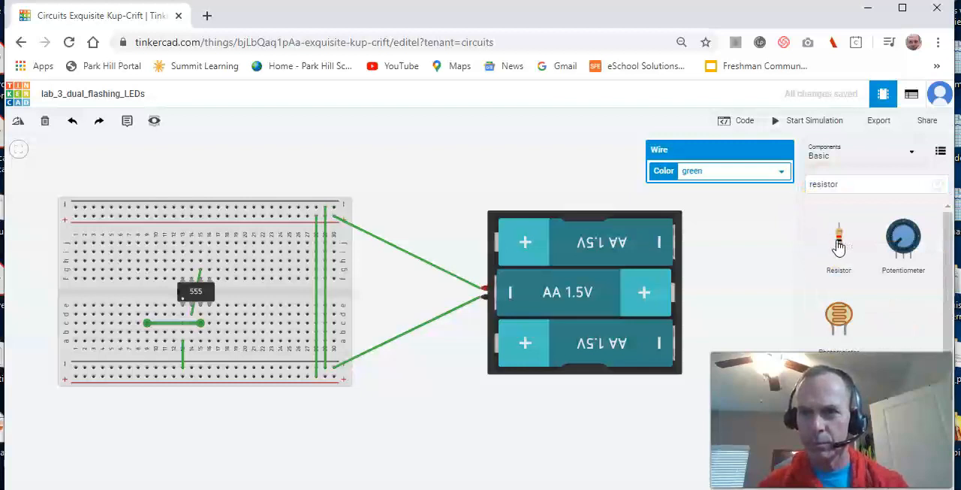
left_click_drag(839, 242, 509, 176)
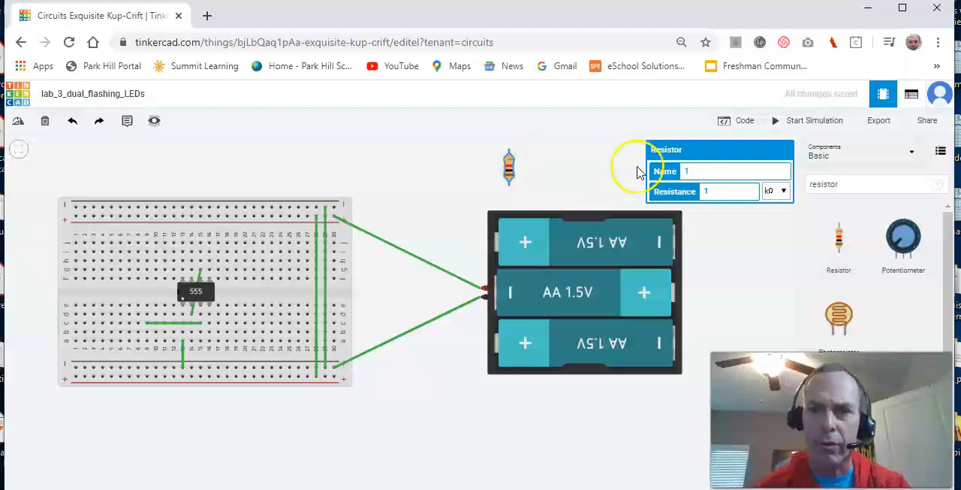
- Name the new resistor R3 and set its resistance value to 200
left_click(691, 171)
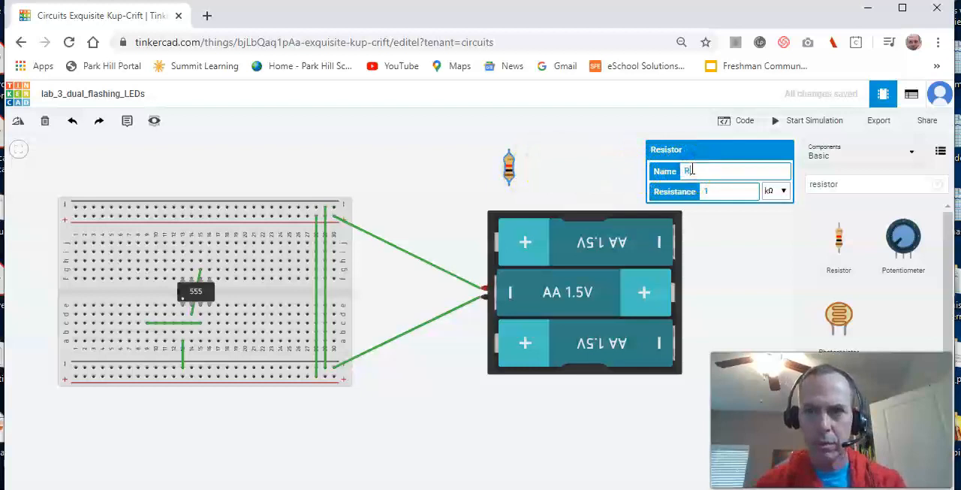
left_click(711, 191)
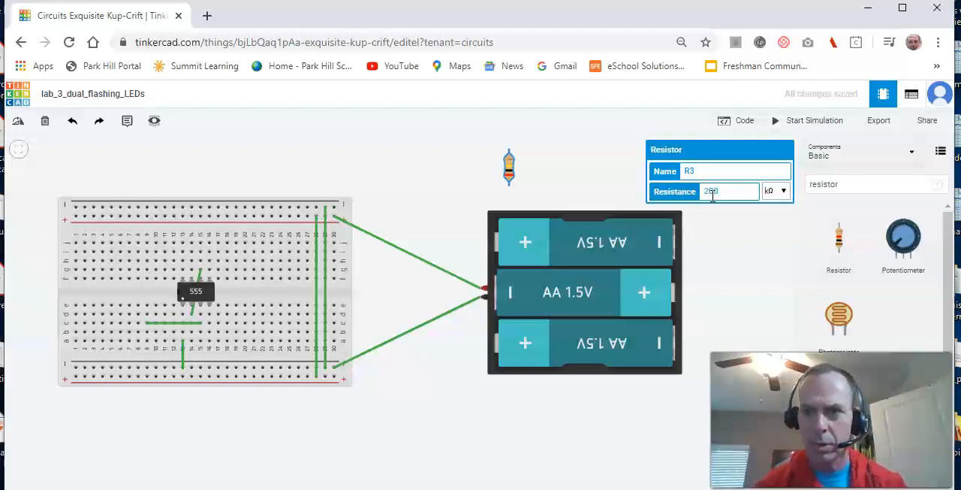
left_click(777, 191)
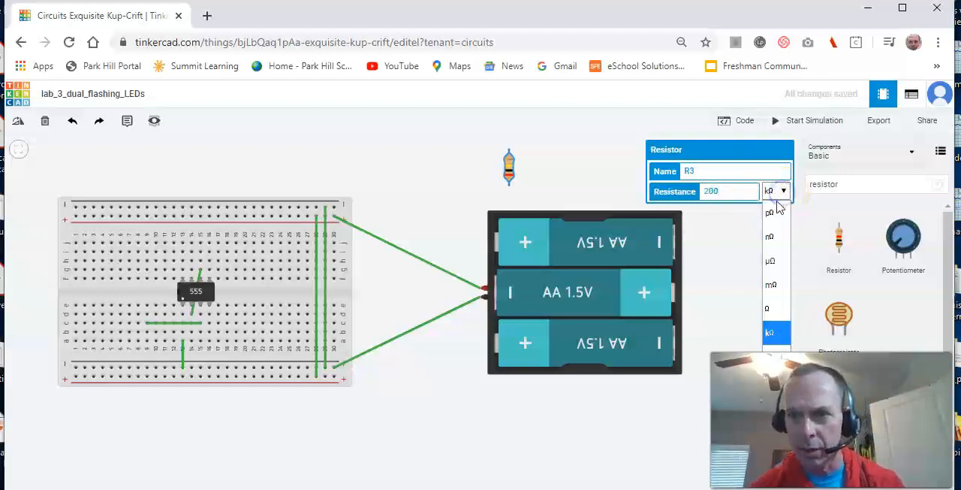
left_click(743, 287)
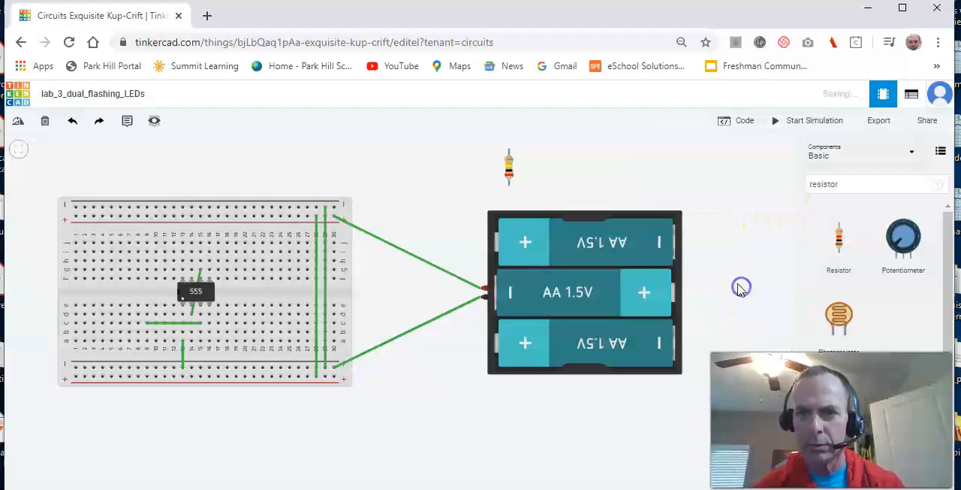
- Duplicate resistor R3 beside the original and name the copy R4
left_click(509, 174)
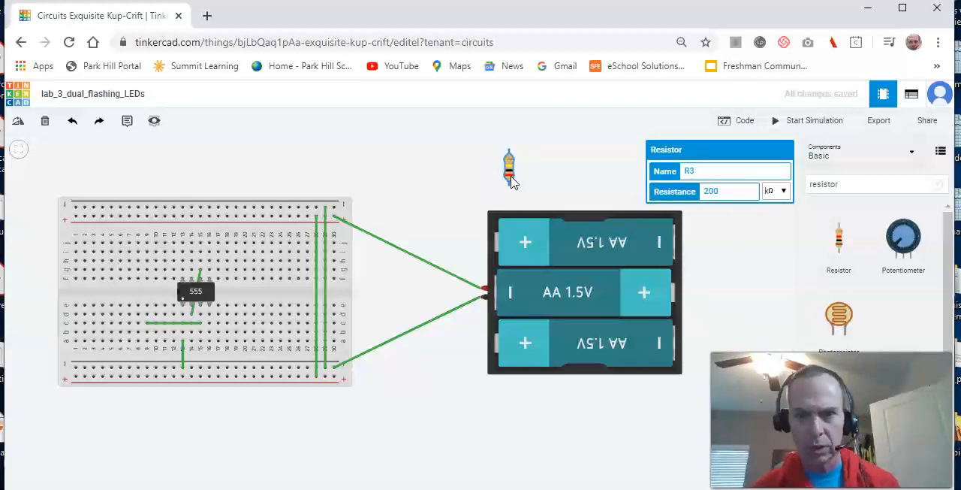
left_click(563, 179)
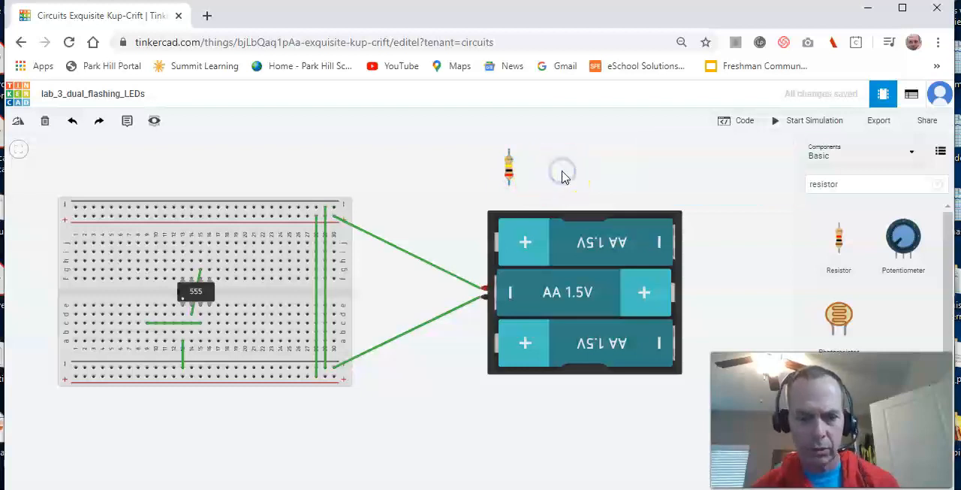
key("ctrl+v")
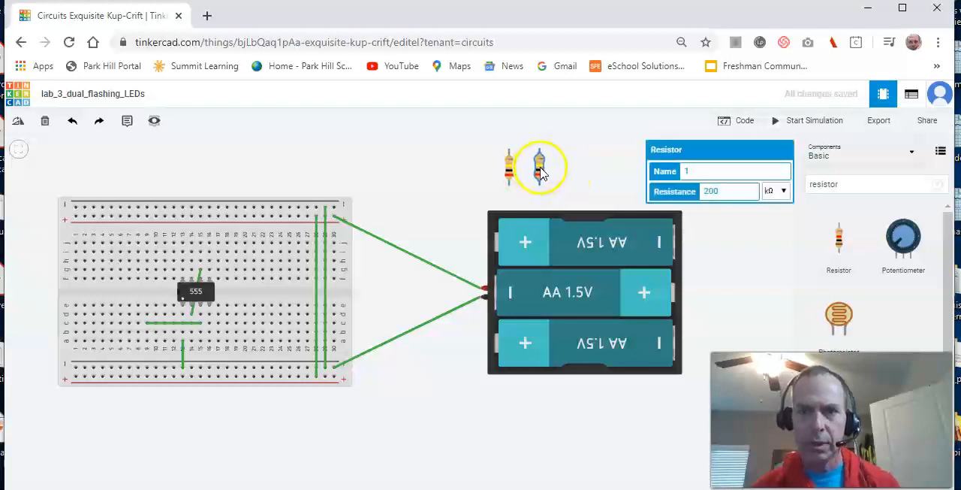
left_click(541, 173)
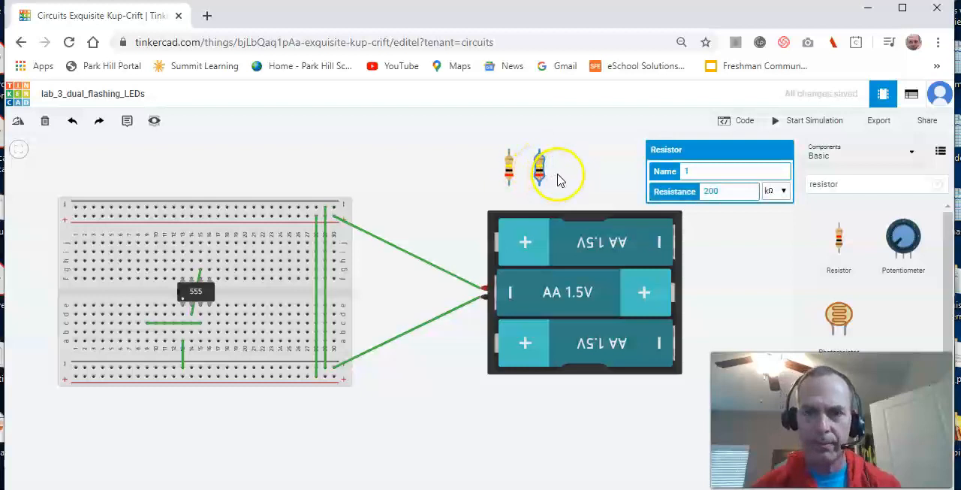
left_click(510, 173)
left_click(601, 176)
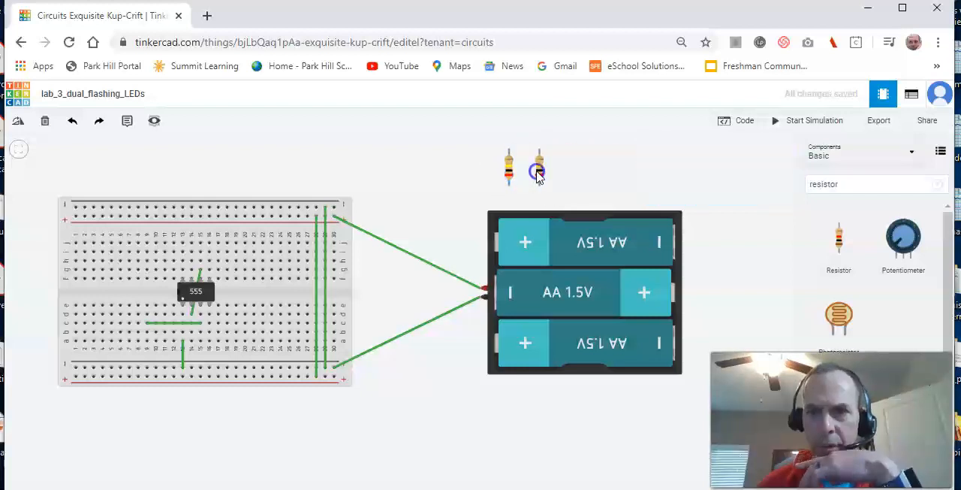
left_click(540, 175)
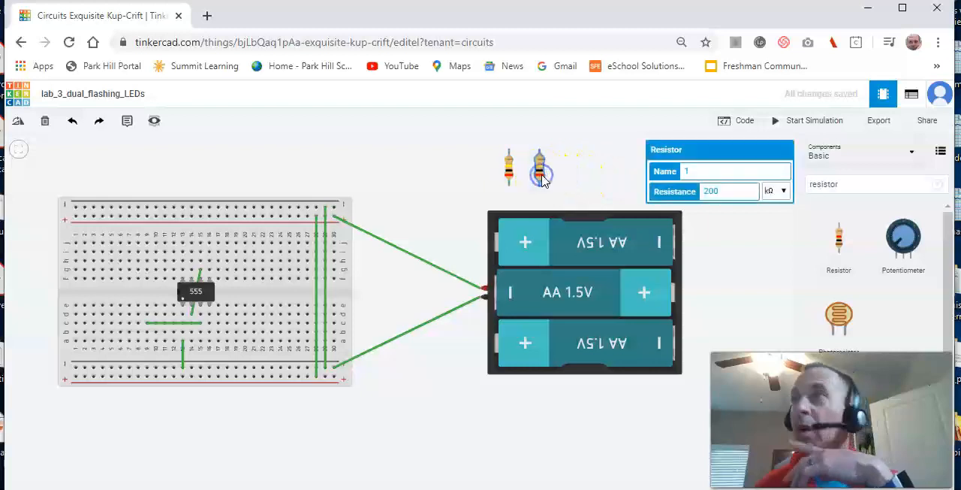
left_click(686, 170)
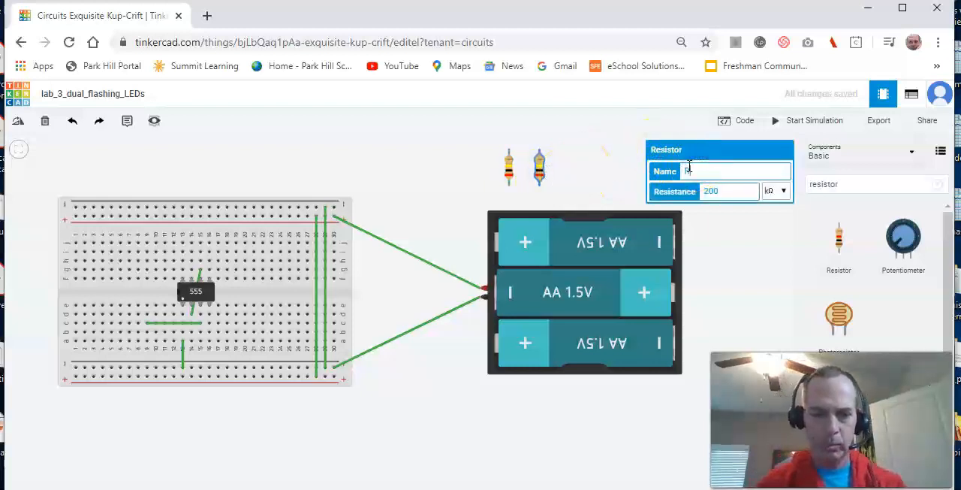
left_click(601, 188)
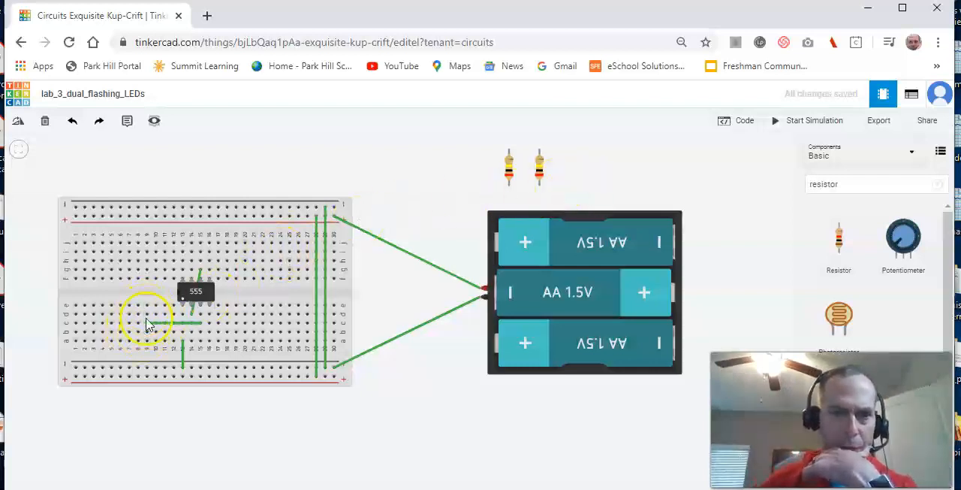
- Rotate resistor R3 to horizontal and place it on breadboard row d between columns 5 and 9
left_click(508, 170)
key("r")
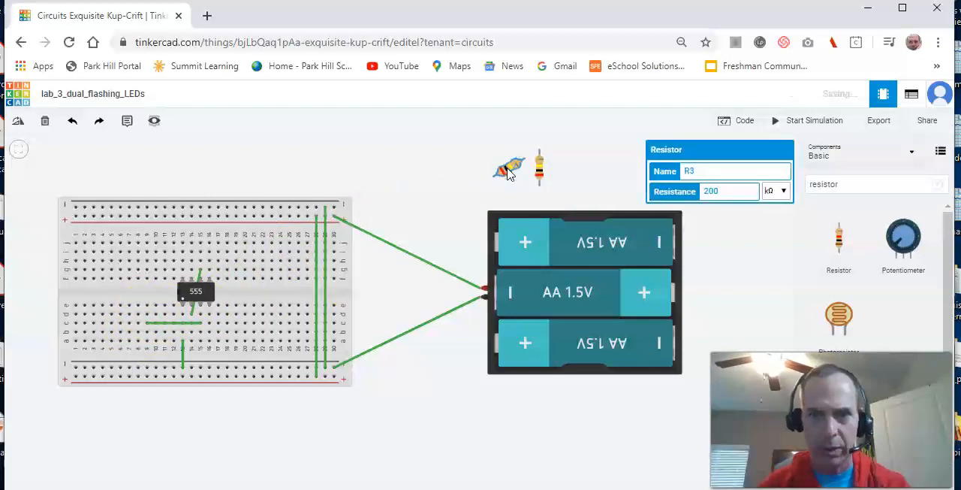
left_click_drag(508, 172, 128, 316)
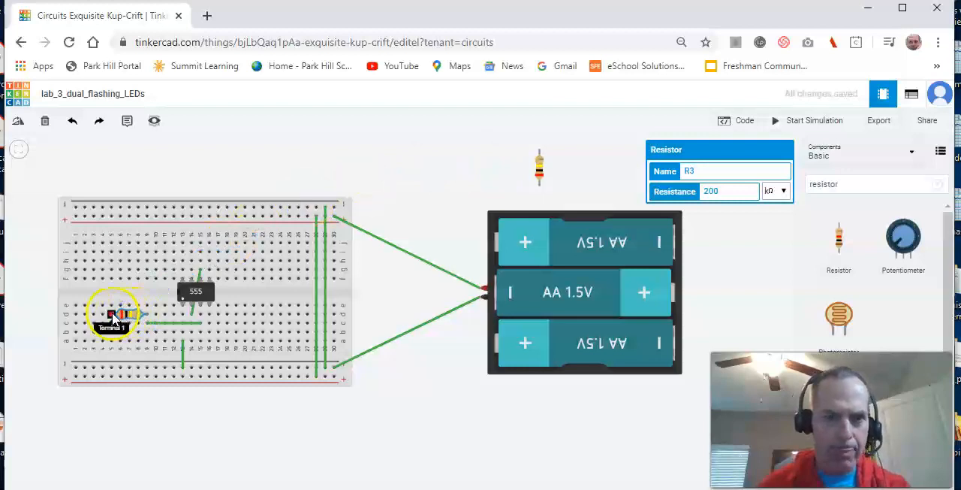
- Wire column 9 from row e to row g, and place resistor R4 horizontally on row h between columns 5 and 9
left_click(538, 174)
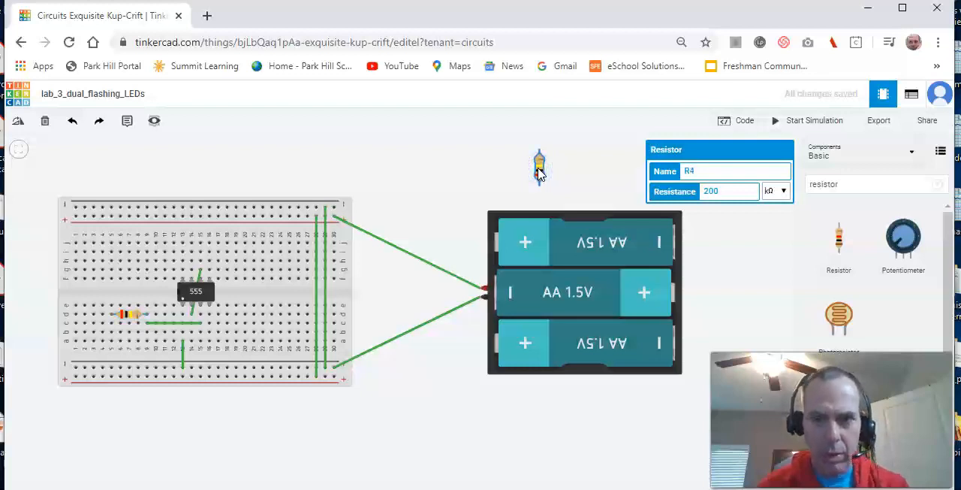
key("r")
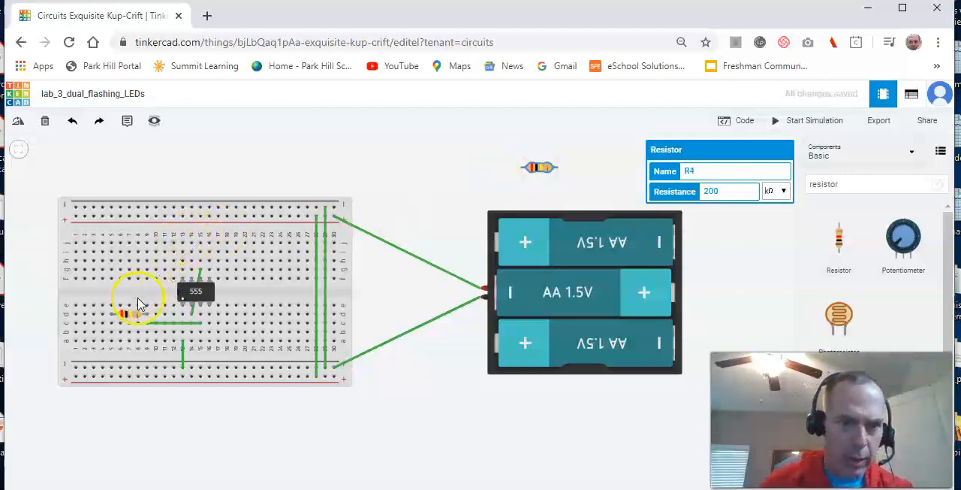
left_click_drag(148, 310, 147, 268)
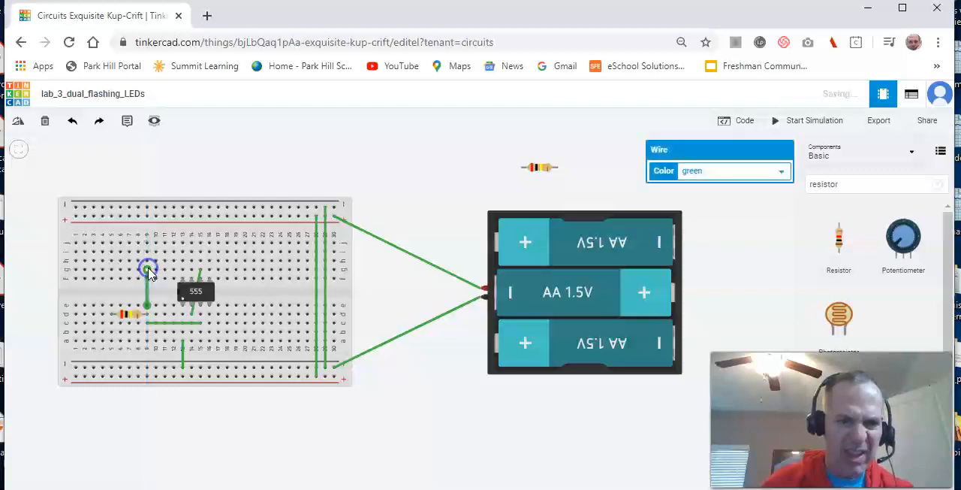
left_click_drag(533, 167, 133, 267)
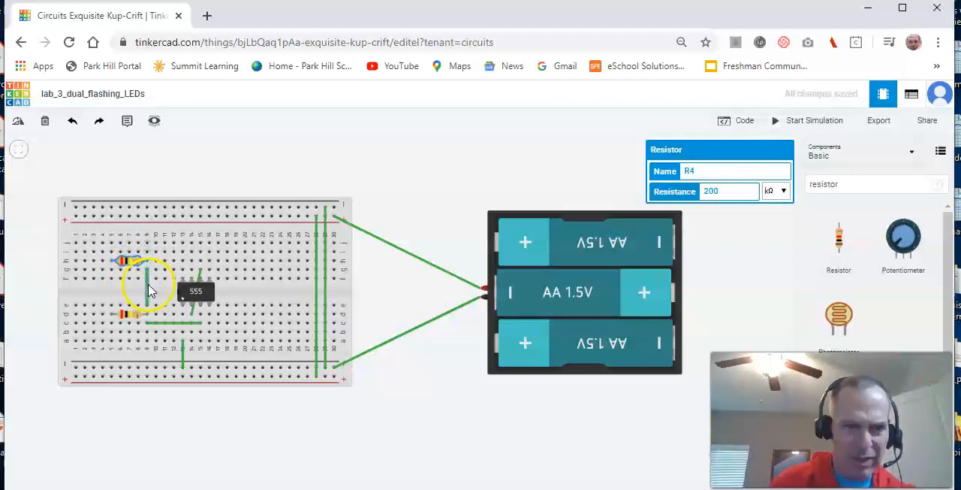
- Replace the column 9 wire across the centre gap with a shorter one from row e to row f
left_click(148, 285)
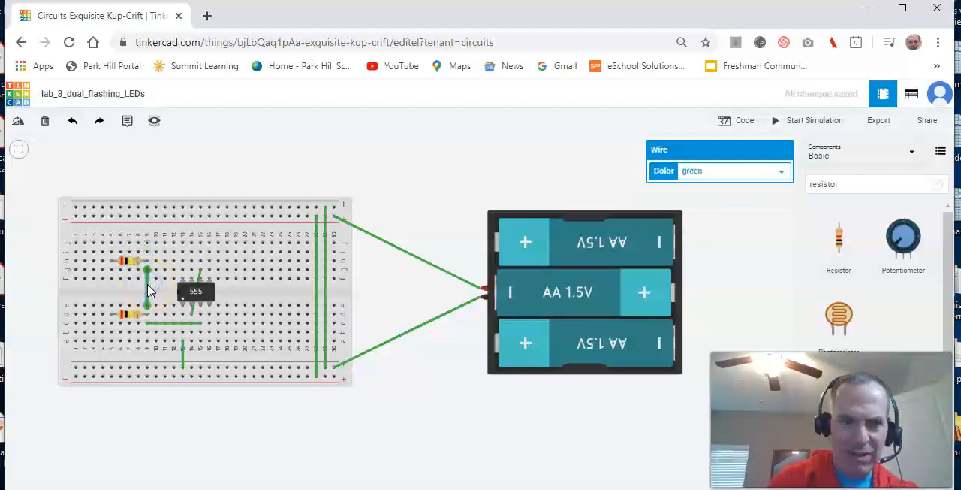
key("Delete")
left_click(147, 307)
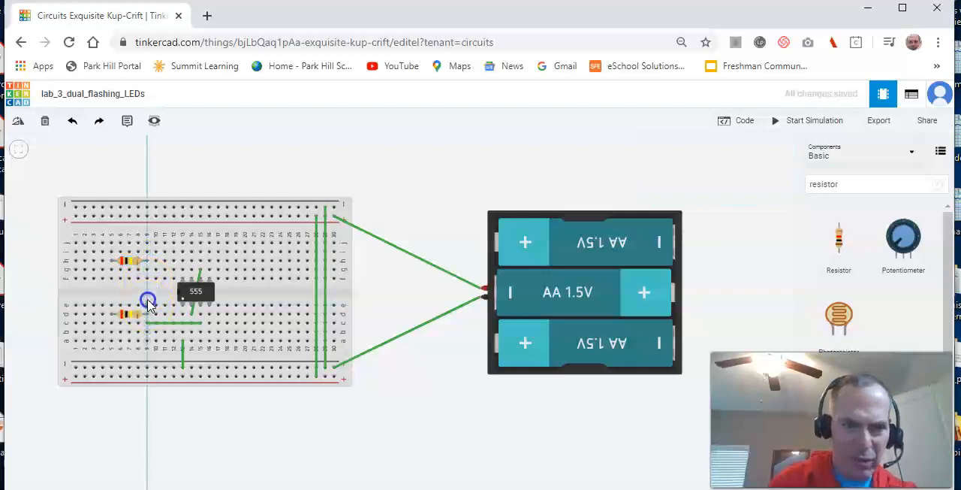
left_click(147, 284)
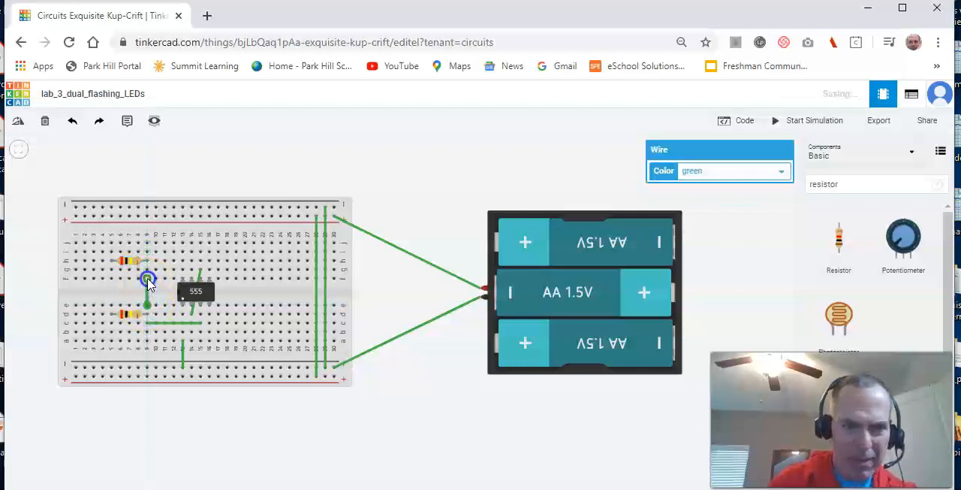
- Move resistor R4 down to breadboard row g between columns 5 and 9, and undo the stray wire drawn from it
left_click(131, 263)
mouse_move(132, 266)
left_mouse_down()
mouse_move(132, 275)
mouse_move(103, 270)
mouse_move(125, 275)
mouse_move(232, 185)
mouse_move(212, 185)
left_mouse_up()
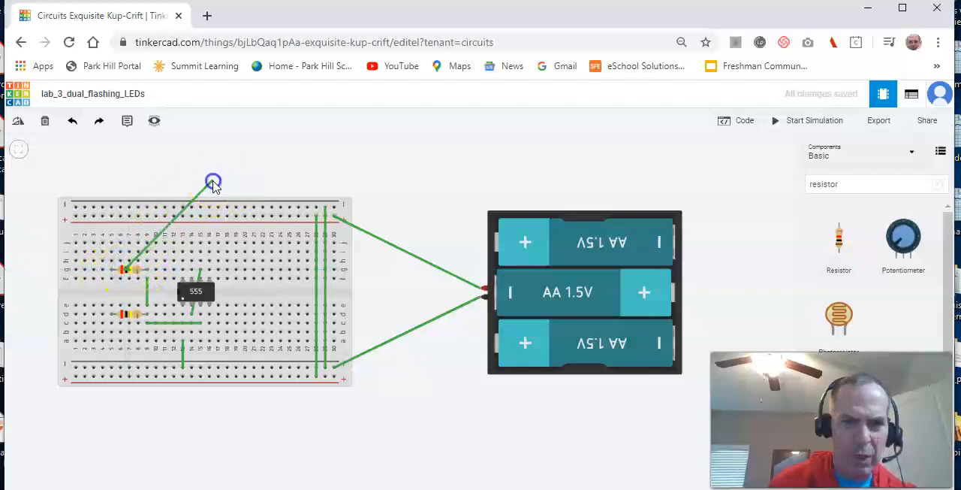
left_click(213, 181)
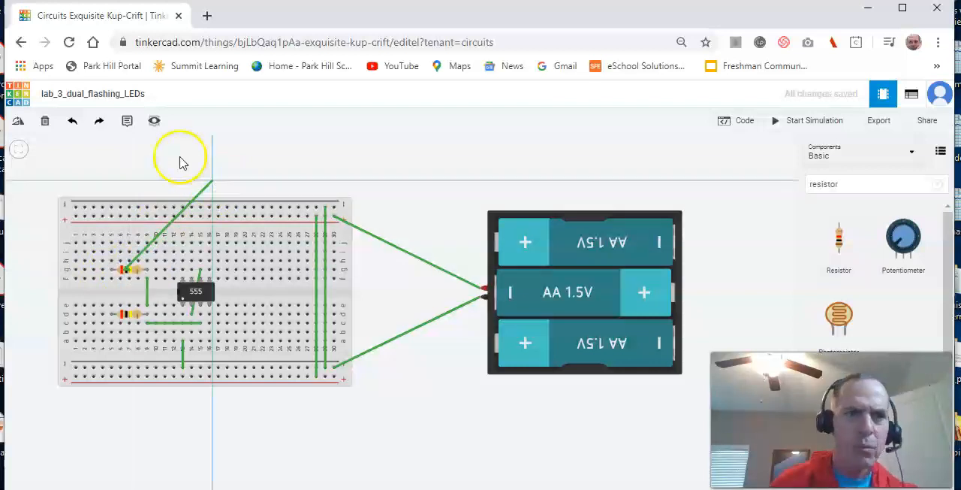
left_click(77, 121)
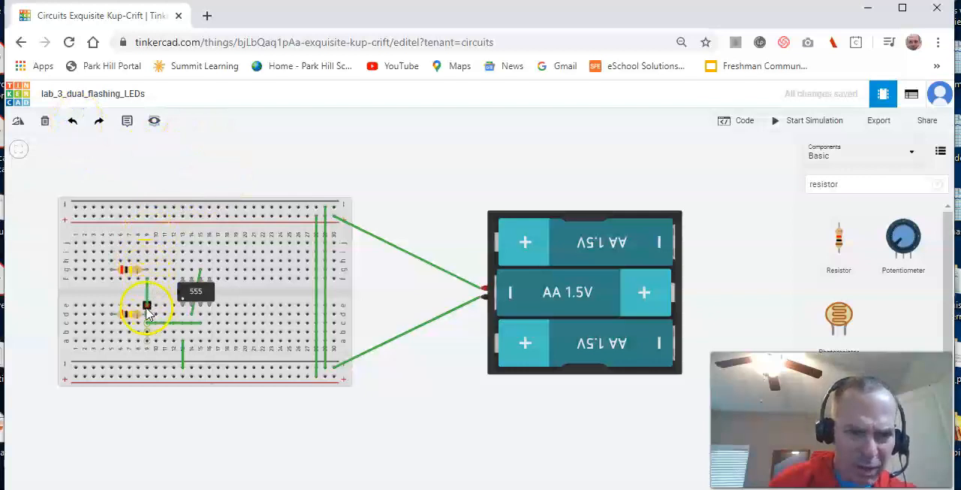
- Add a note reading "R4" just outside the breadboard's upper-left corner
left_click(131, 270)
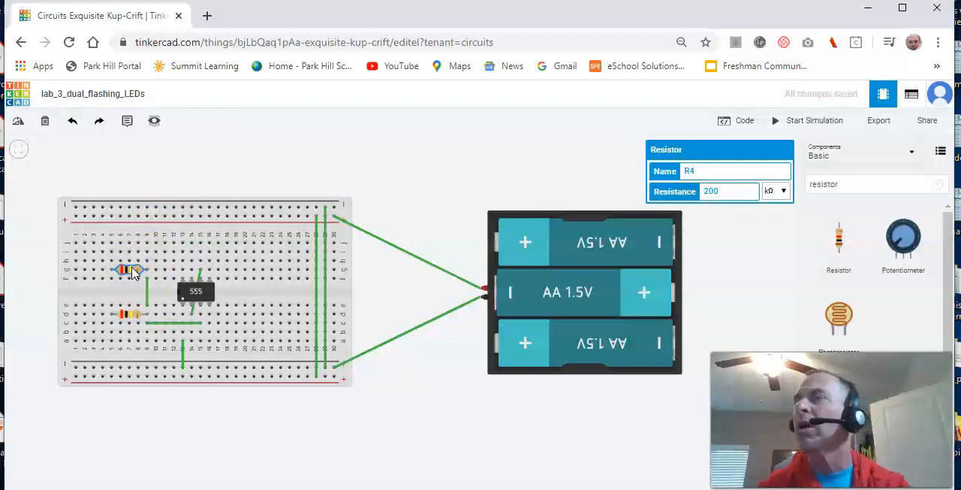
left_click(127, 120)
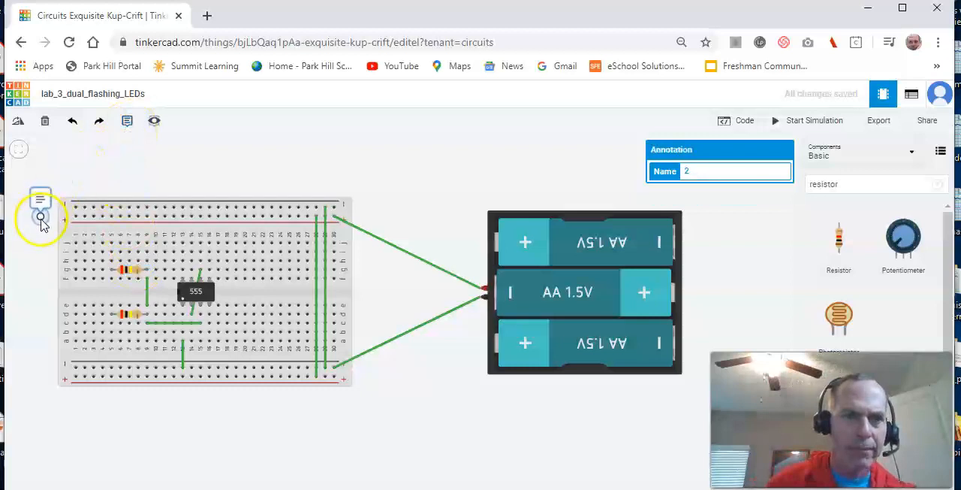
left_click(37, 236)
left_click(46, 206)
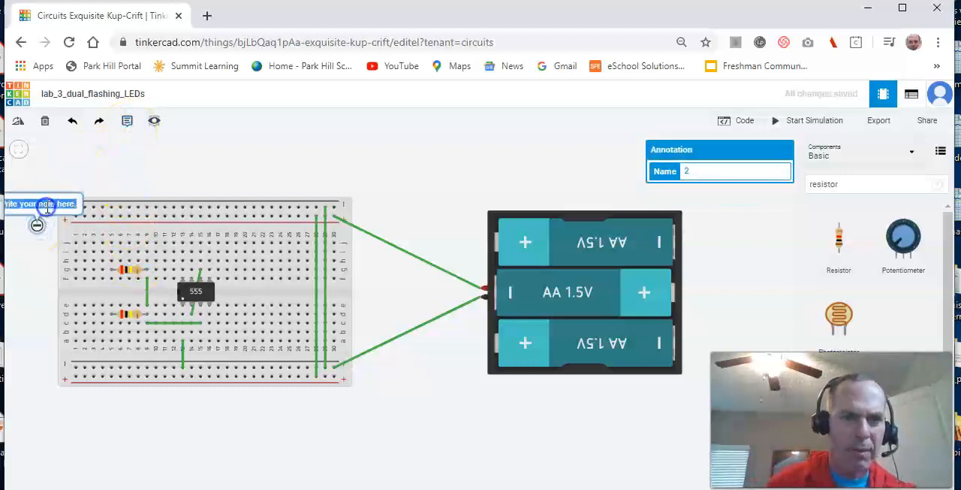
type("R4")
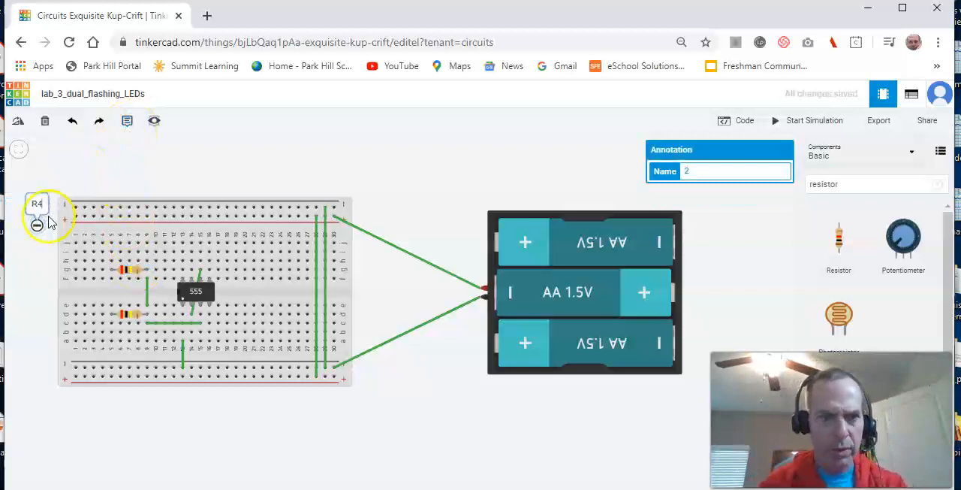
- Add a note reading "R3" outside the breadboard's left edge, level with the centre gap
left_click(130, 314)
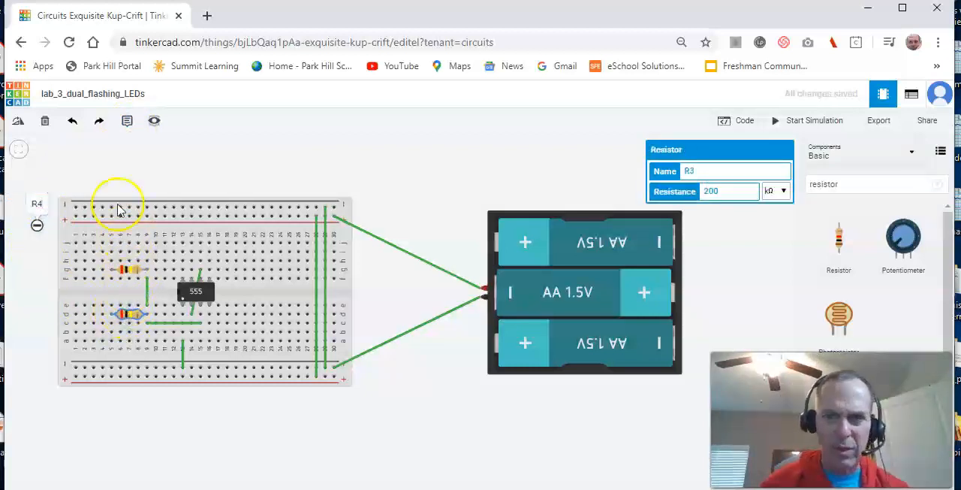
left_click(126, 125)
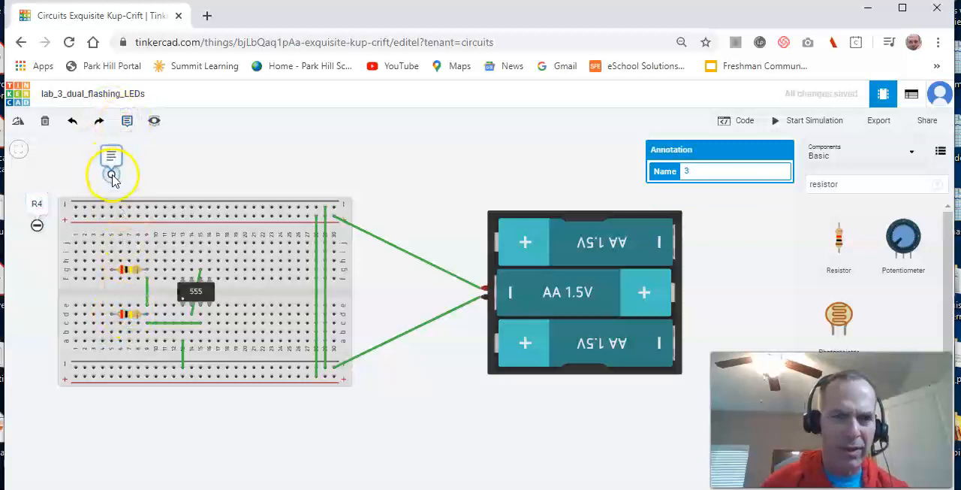
left_click(36, 300)
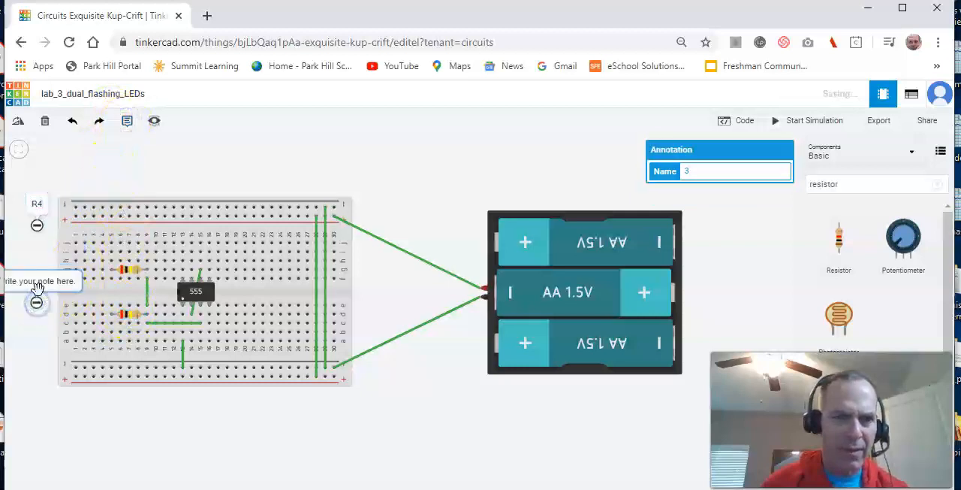
left_click(38, 282)
type("R")
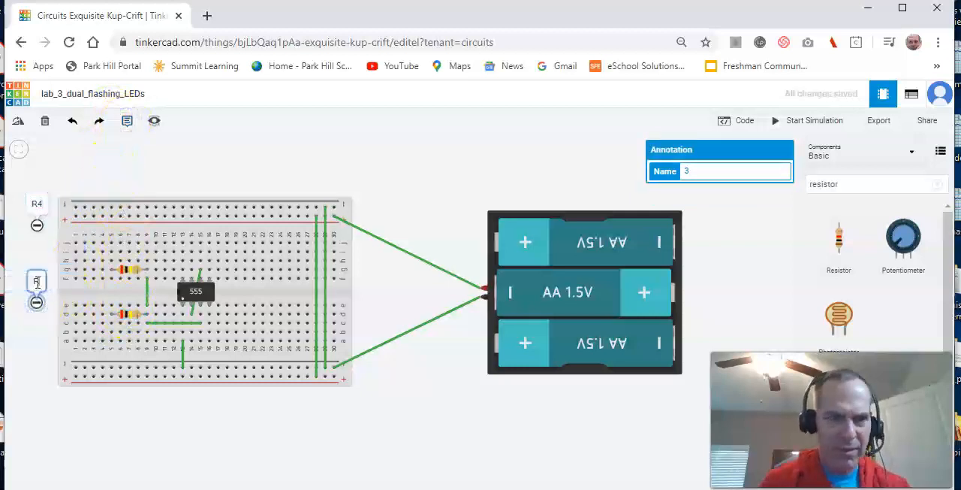
type("3")
left_click(25, 343)
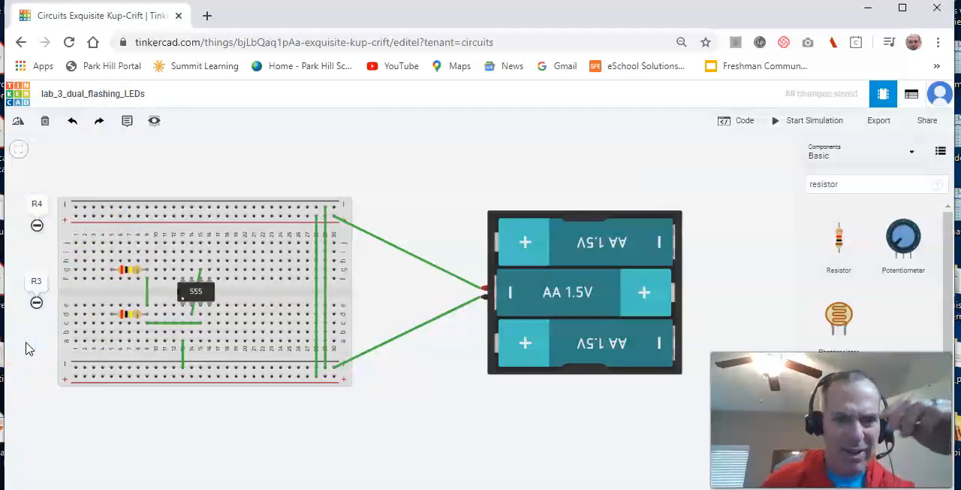
left_click(62, 336)
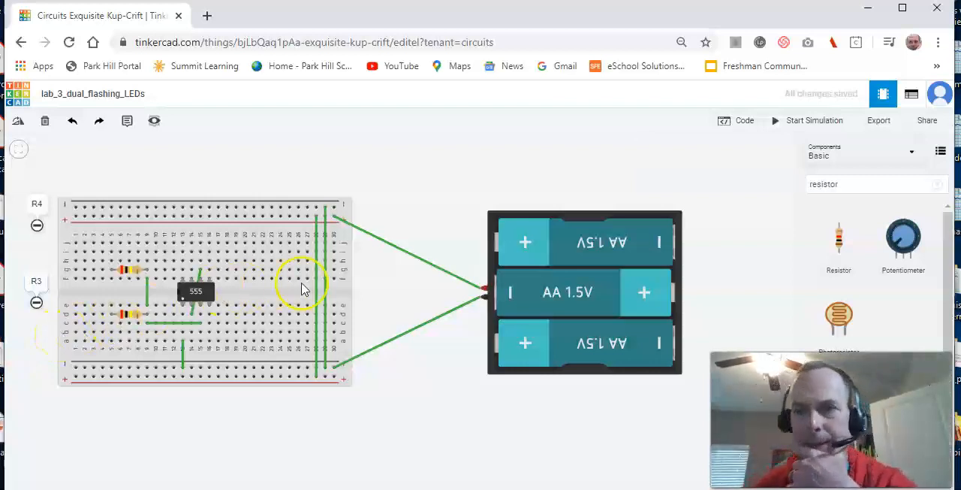
- Search the components for "LED" and place two red LEDs side by side above the battery pack
left_click(846, 181)
key("BackSpace")
key("BackSpace")
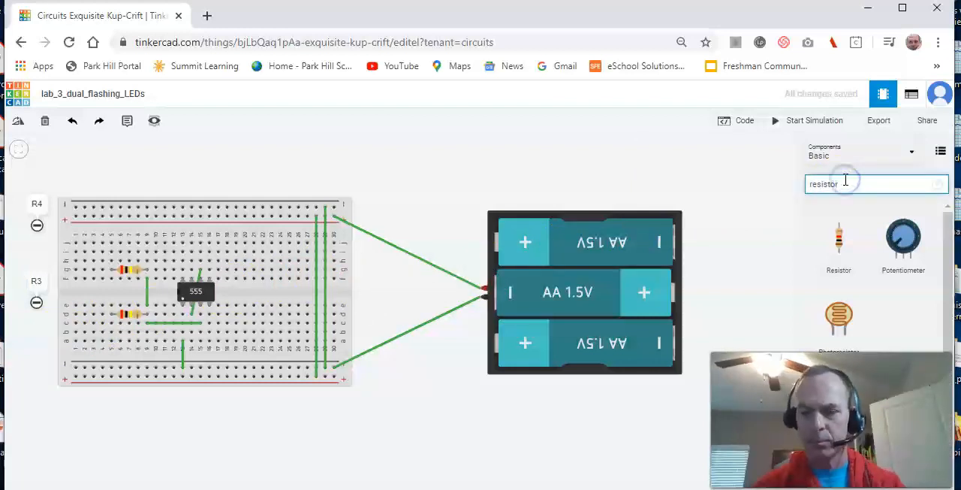
key("BackSpace")
key("BackSpace")
key("BackSpace")
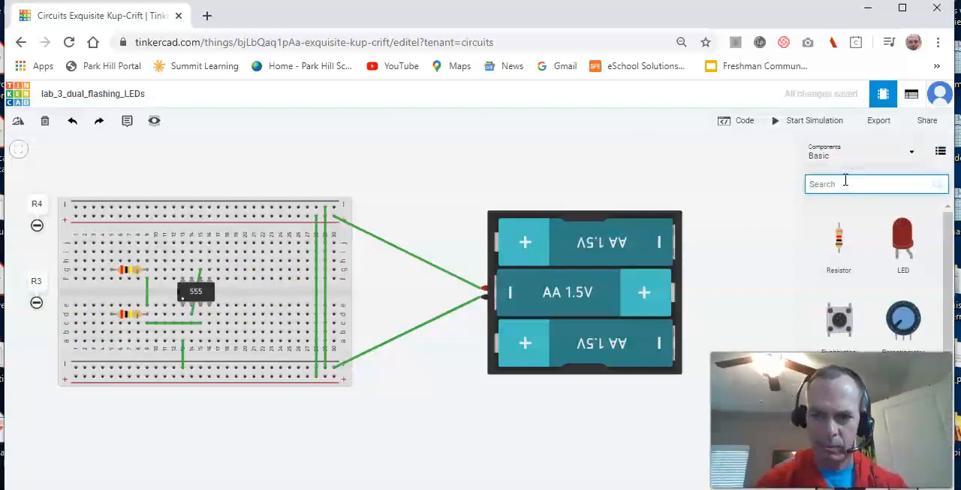
type("LED")
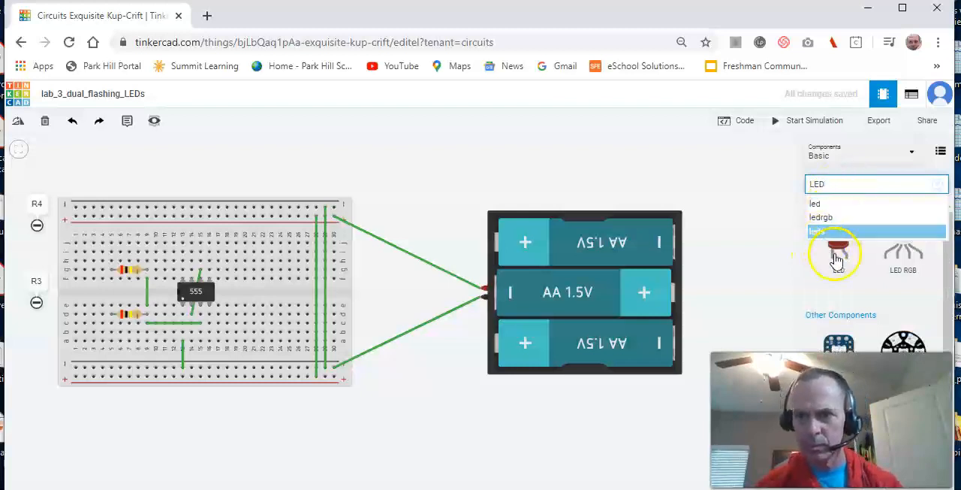
left_click_drag(836, 259, 485, 174)
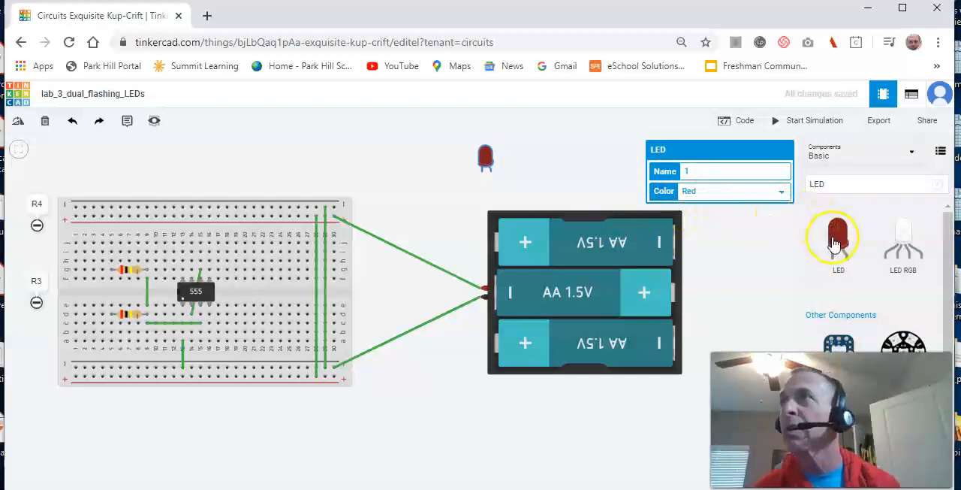
left_click_drag(836, 242, 535, 175)
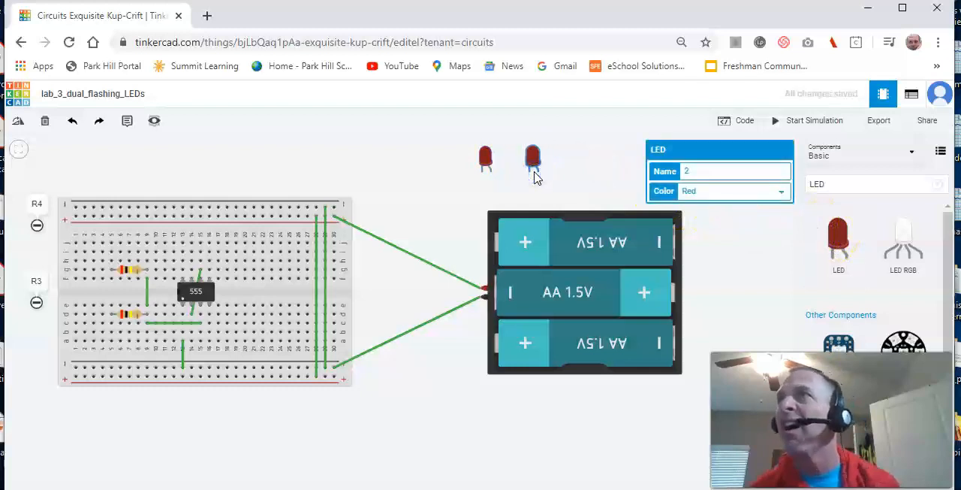
- Name the left LED D1 and the right LED D2
left_click(486, 158)
left_click(688, 172)
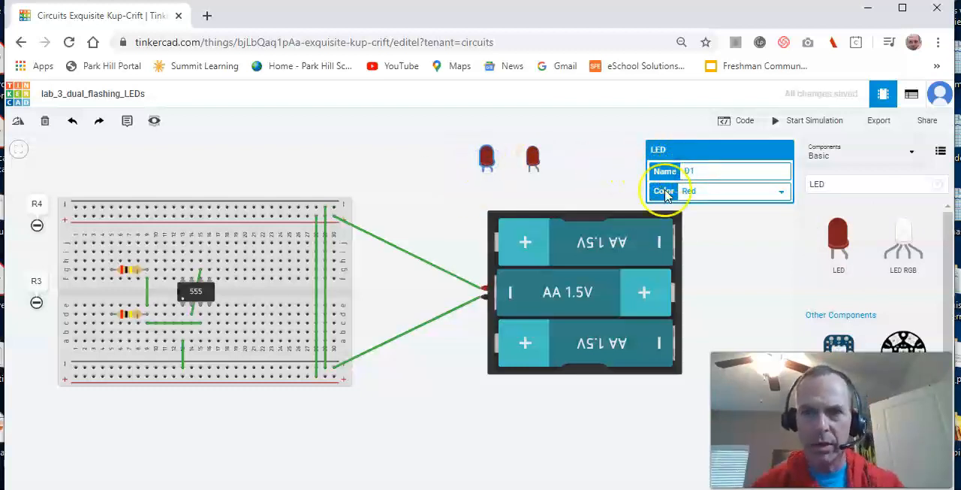
left_click(534, 159)
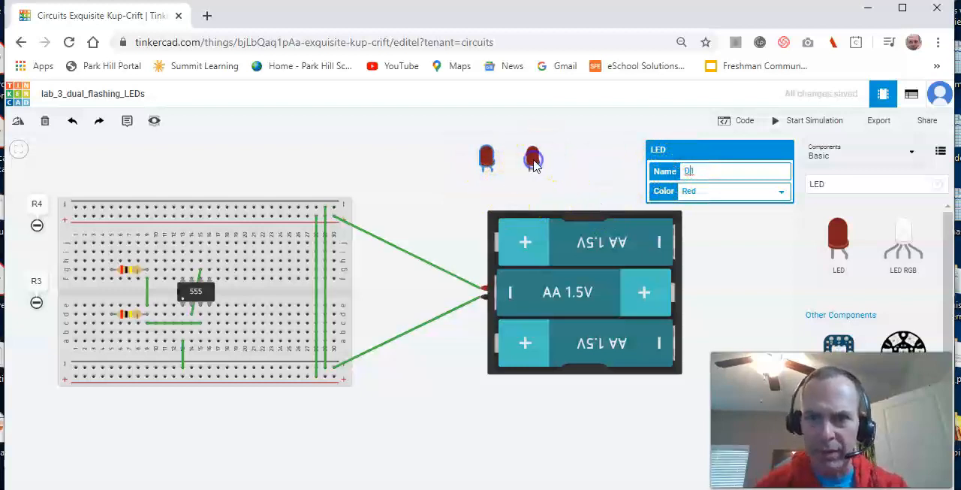
left_click(687, 172)
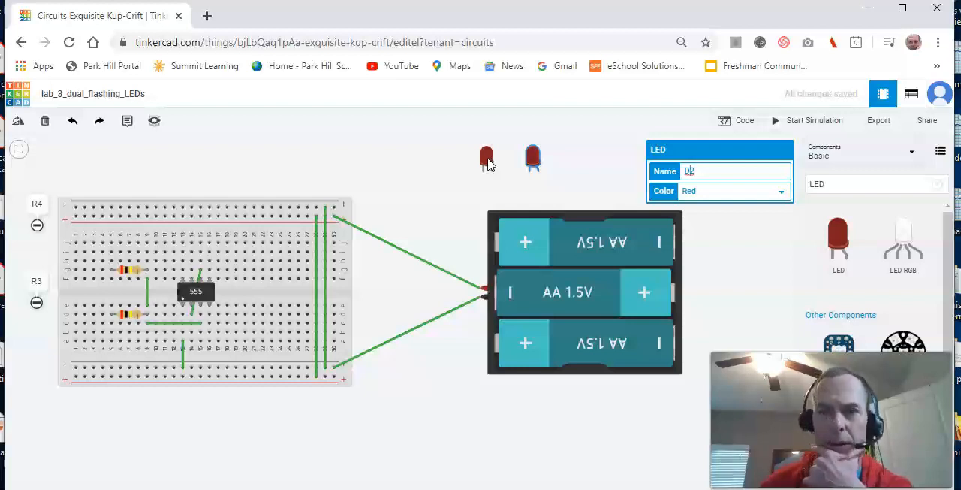
- Place LED D1 on the breadboard with its legs in row e, columns 4 and 5
left_click_drag(486, 157, 108, 321)
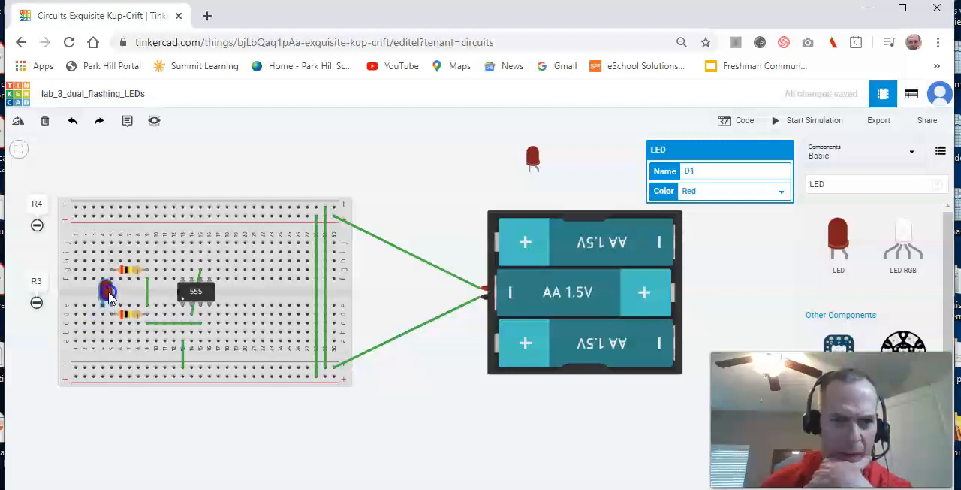
left_click_drag(110, 297, 110, 301)
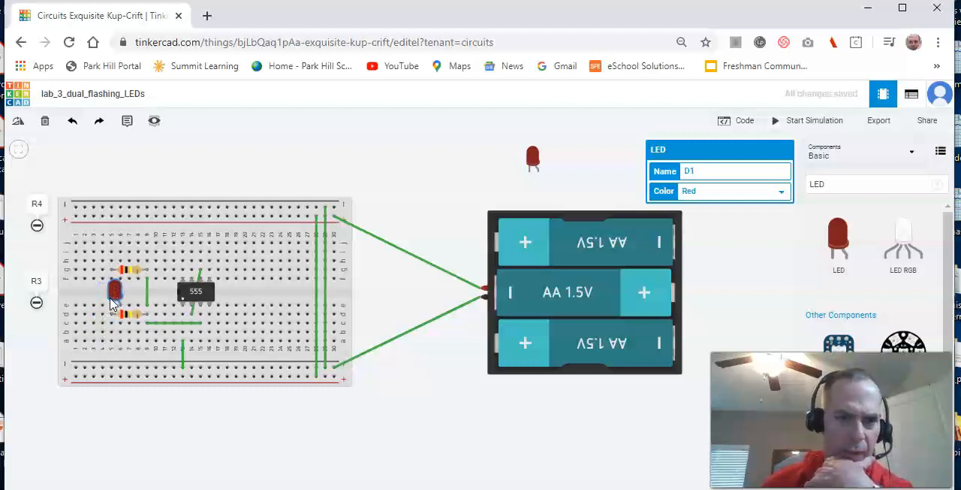
left_click_drag(115, 293, 108, 297)
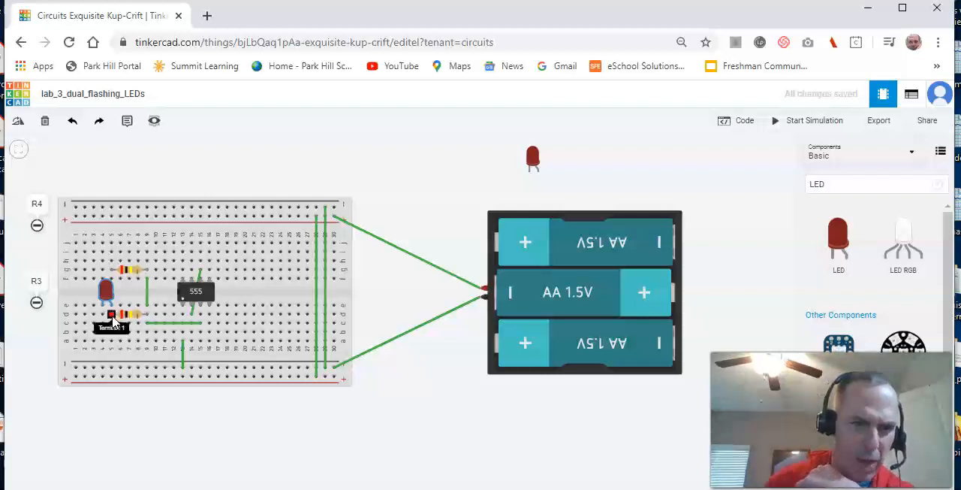
- Wire column 4, row a to the breadboard's lower negative rail
left_click(113, 310)
left_click_drag(113, 309, 103, 343)
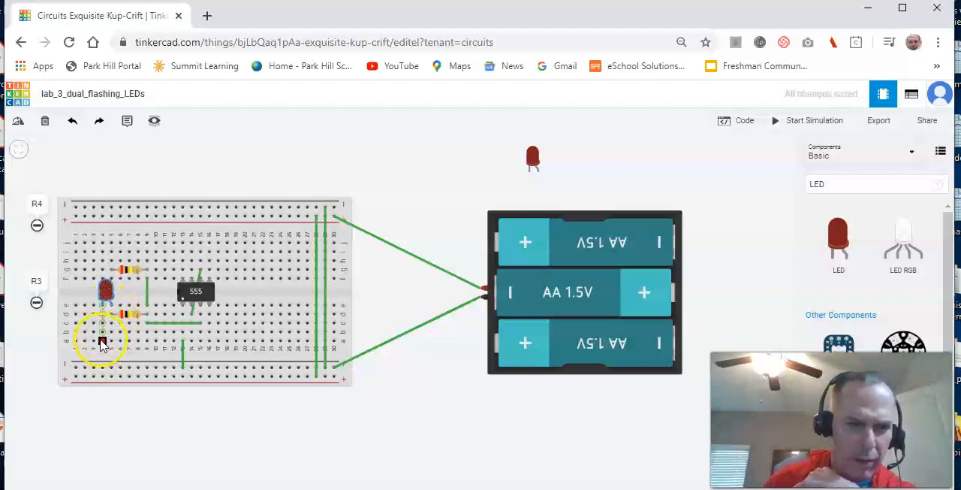
left_click_drag(103, 342, 103, 367)
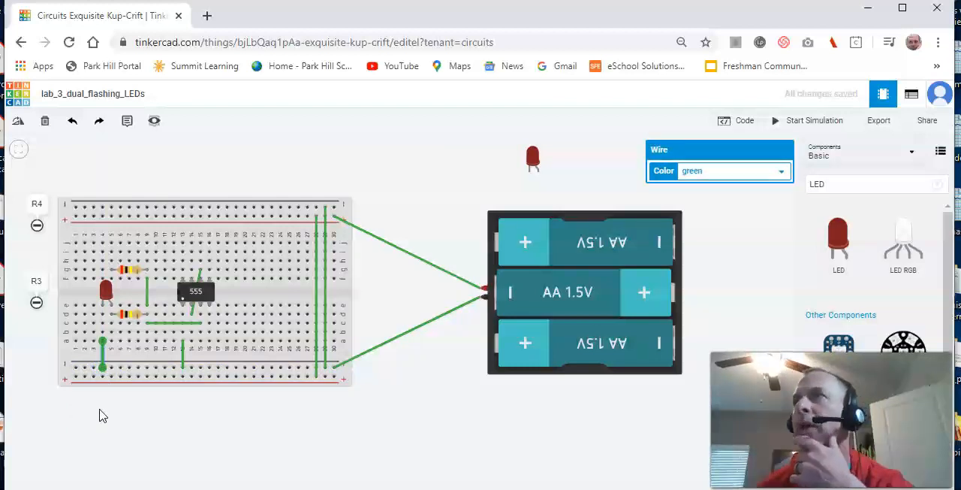
- Add a note reading "D1" and move it to the breadboard's left edge, below the R3 note
left_click(127, 120)
left_click(120, 176)
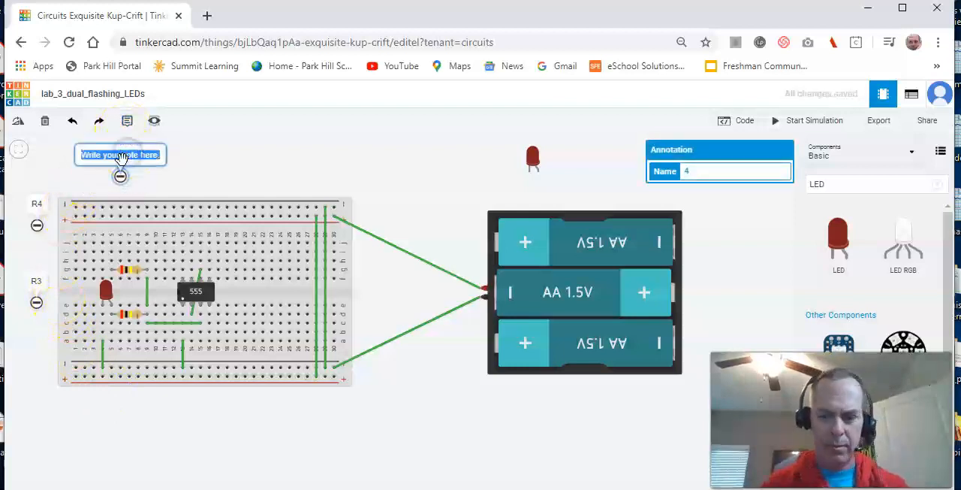
left_click(121, 157)
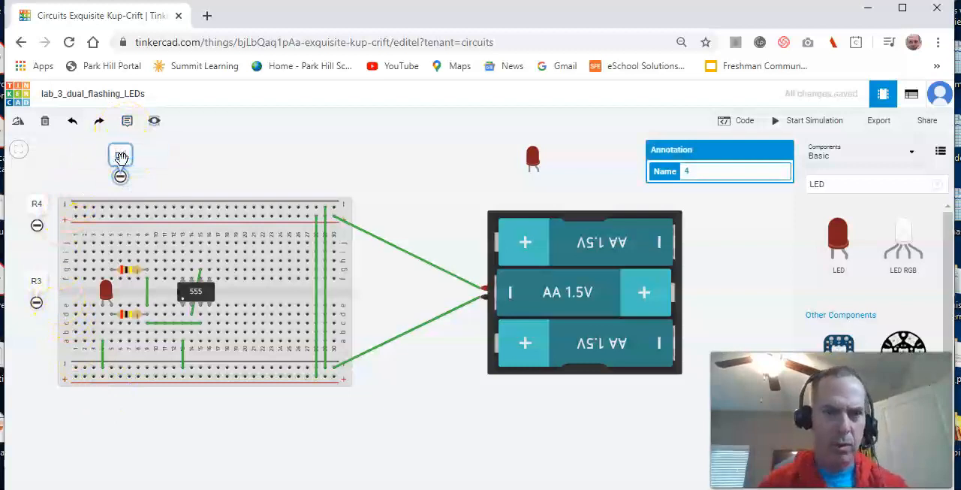
mouse_move(120, 175)
left_mouse_down()
mouse_move(62, 315)
mouse_move(68, 336)
left_mouse_up()
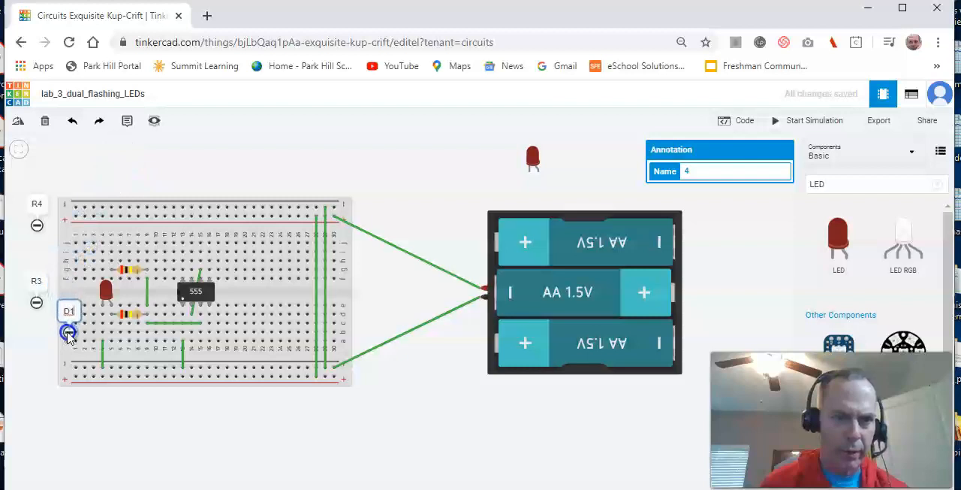
left_click(121, 164)
- Add a note reading "D2" above the breadboard's upper edge, near column 8
left_click(127, 120)
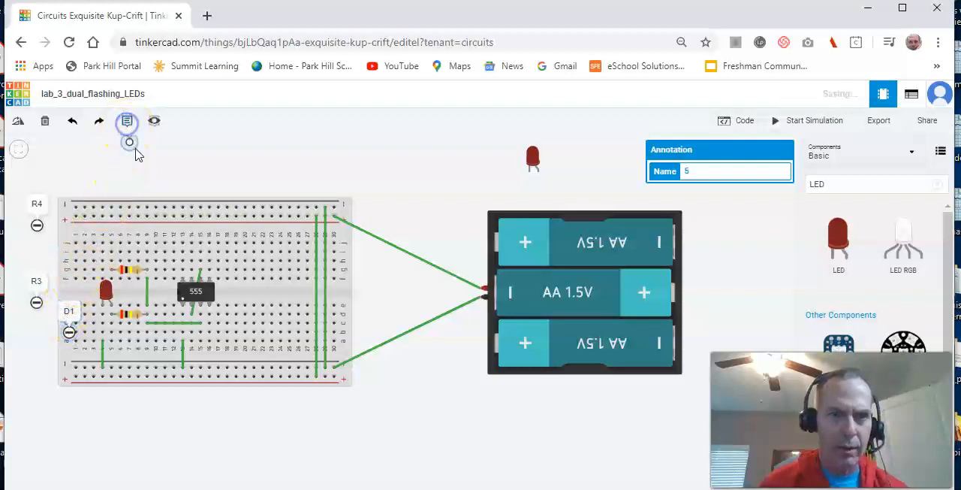
left_click(144, 188)
triple_click(139, 162)
key("BackSpace")
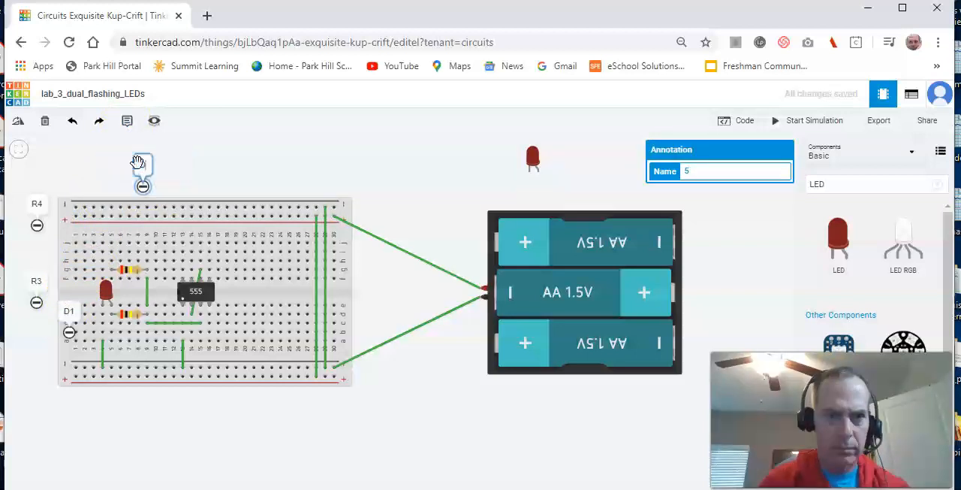
type("D2")
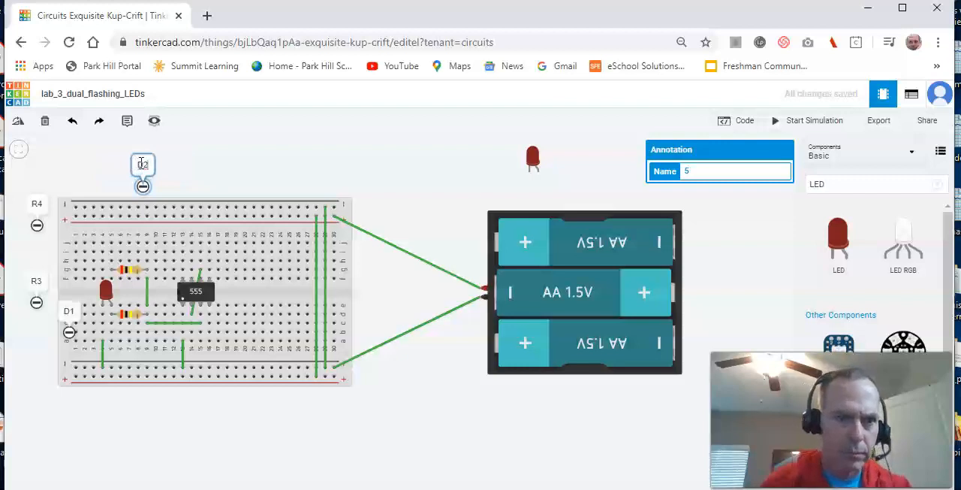
left_click(293, 172)
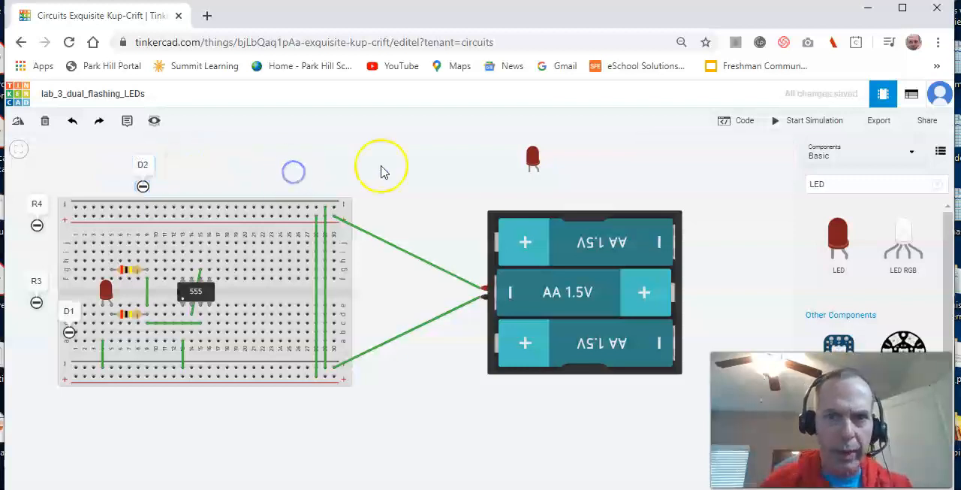
- Try LED D2 with its legs pointing down in the breadboard's upper half, around columns 3 to 5
left_click_drag(538, 167, 536, 162)
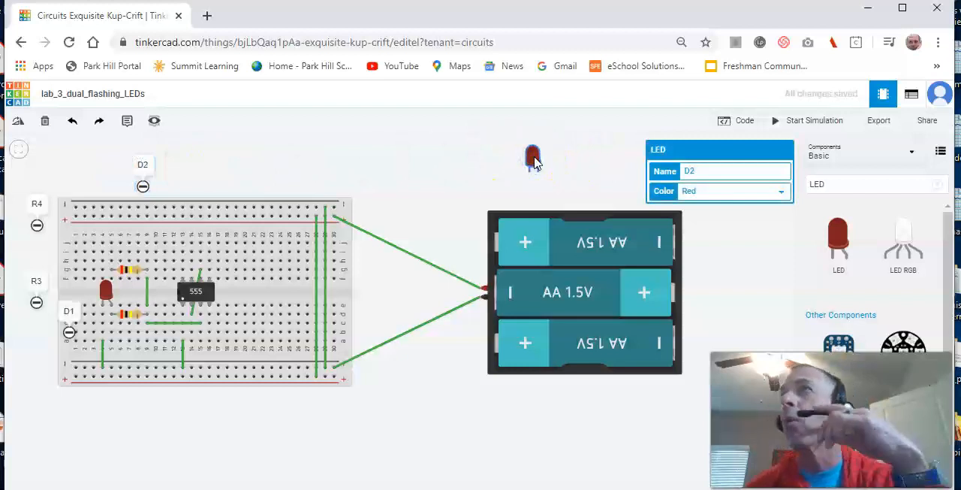
left_click(532, 168)
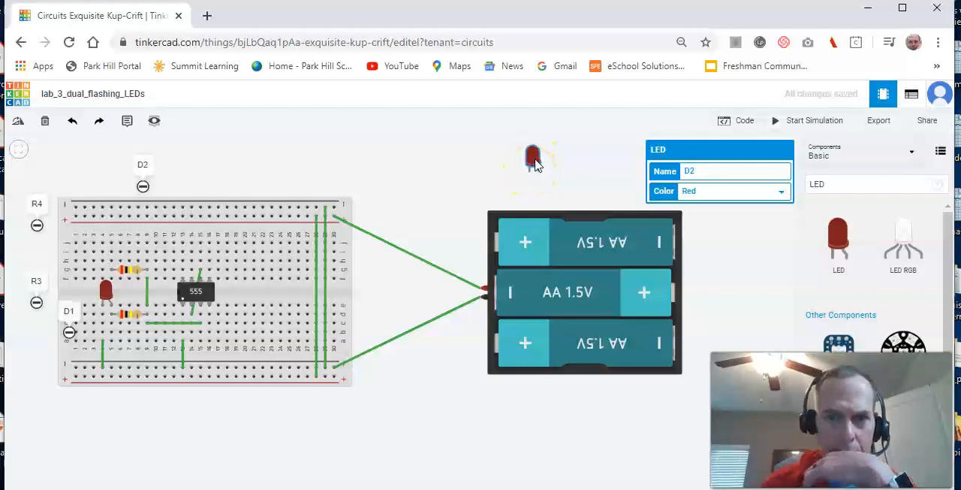
left_click_drag(537, 164, 244, 185)
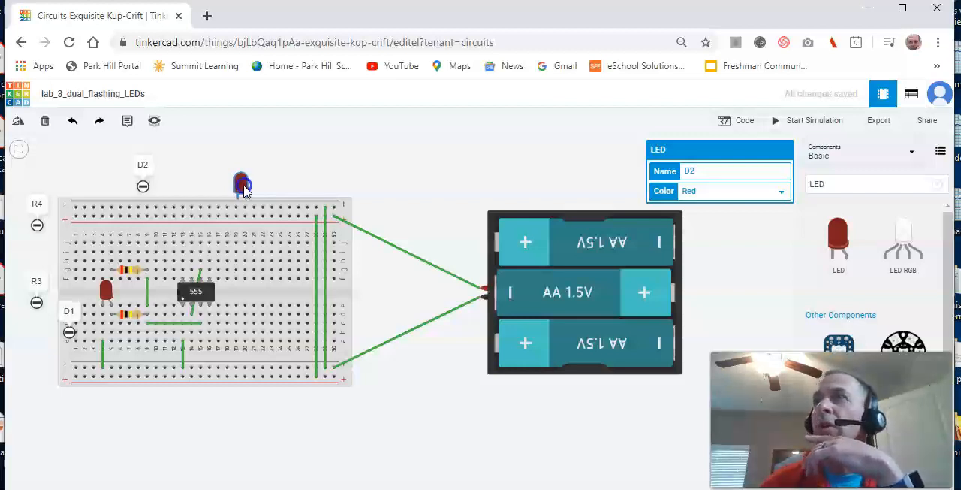
left_click_drag(244, 191, 118, 250)
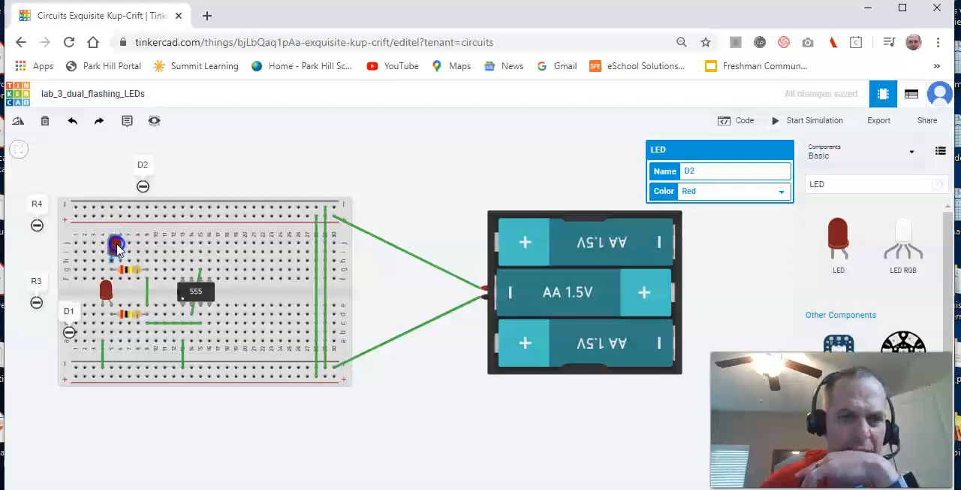
left_click_drag(117, 244, 111, 249)
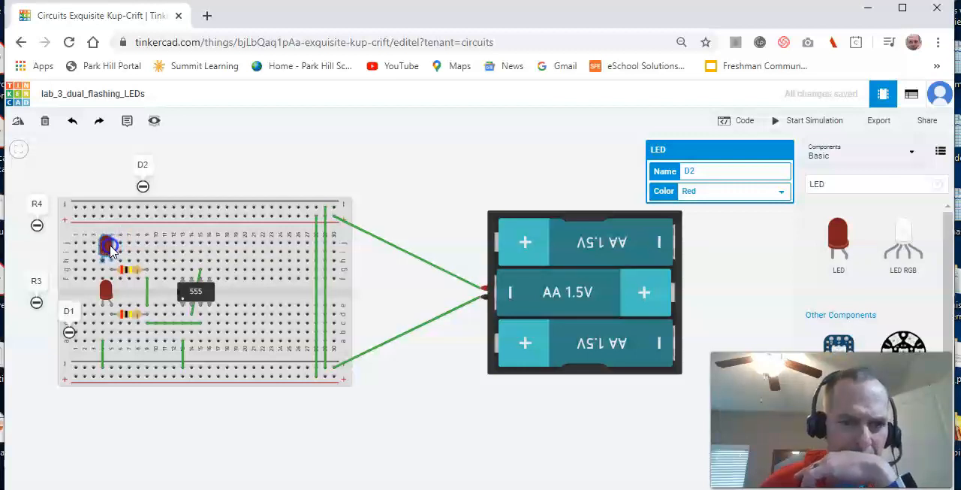
left_click_drag(109, 250, 106, 245)
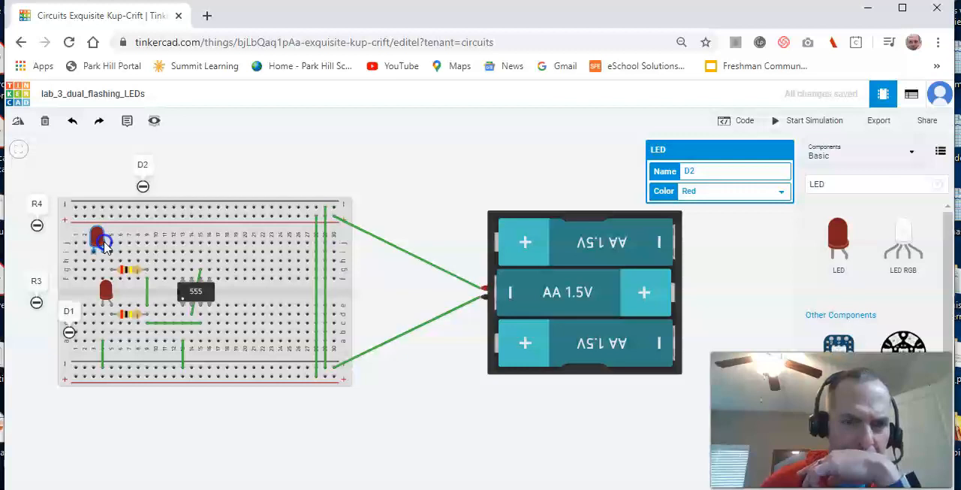
left_click_drag(104, 241, 103, 243)
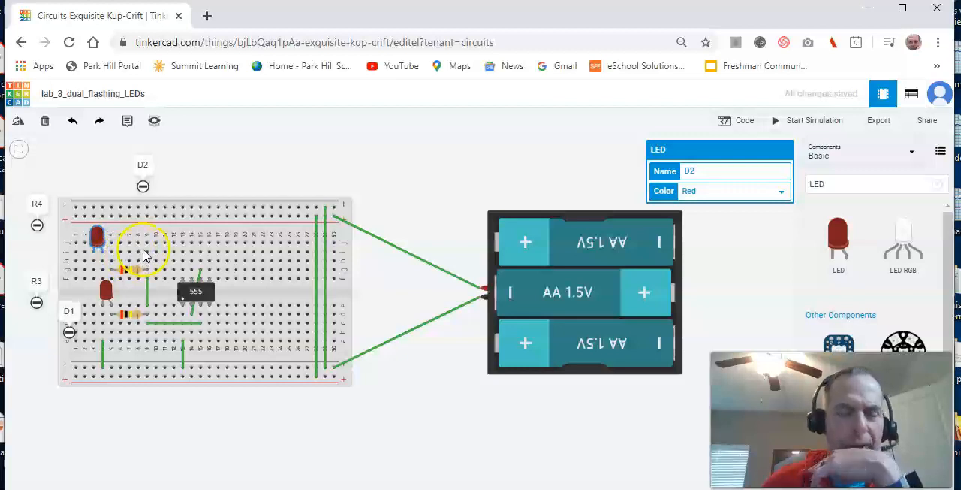
- Move LED D2 off the breadboard, above its upper edge, and rotate it so its legs point up
left_click_drag(102, 233, 276, 166)
left_click(277, 166)
key("r")
key("r")
key("r")
key("r")
key("r")
key("r")
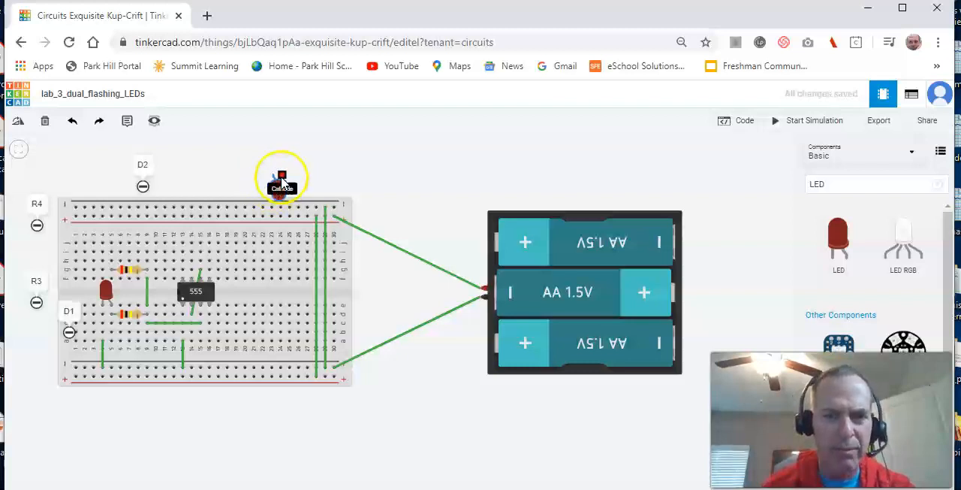
- Place the rotated LED D2 on the breadboard with its legs in row i, columns 2 and 3
left_click_drag(281, 180, 112, 265)
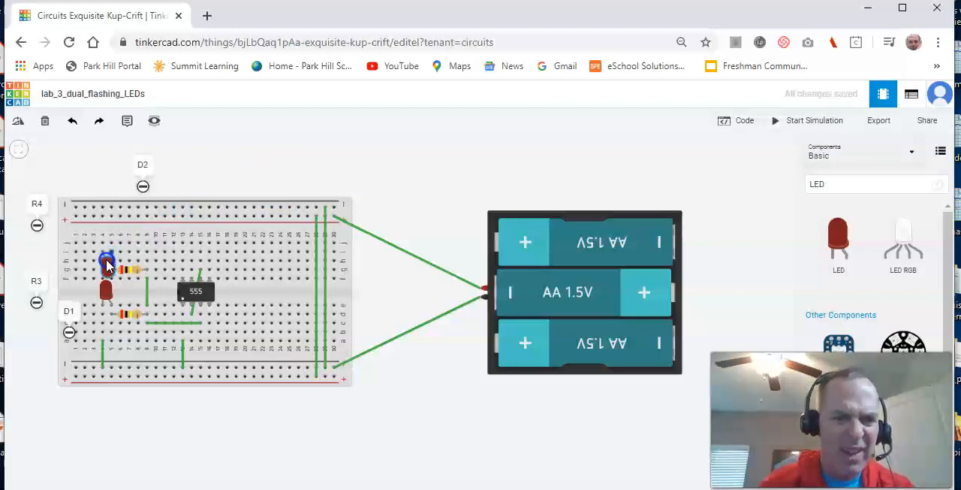
left_click_drag(104, 266, 110, 263)
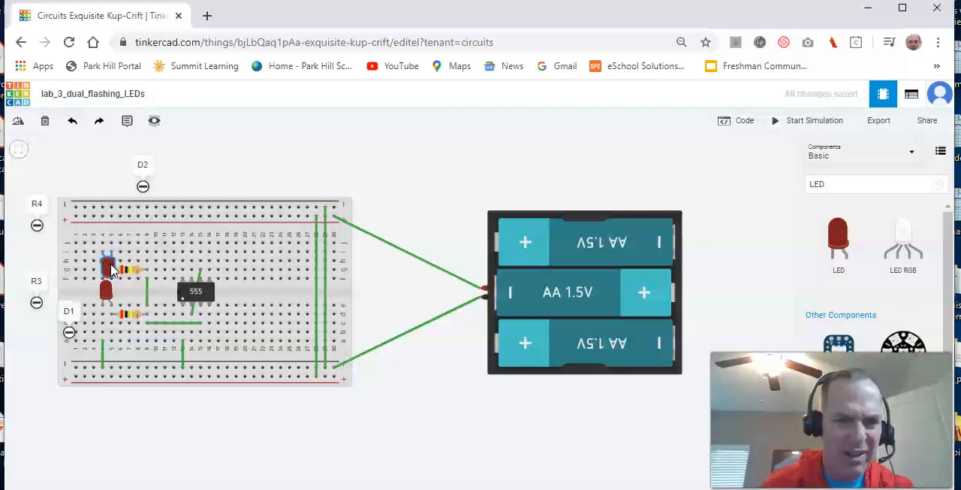
left_click_drag(108, 262, 95, 265)
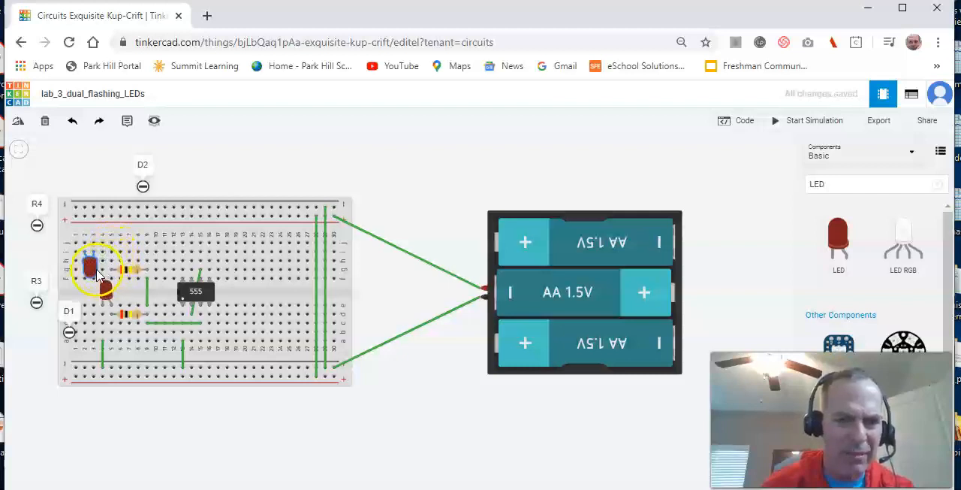
left_click_drag(93, 274, 100, 267)
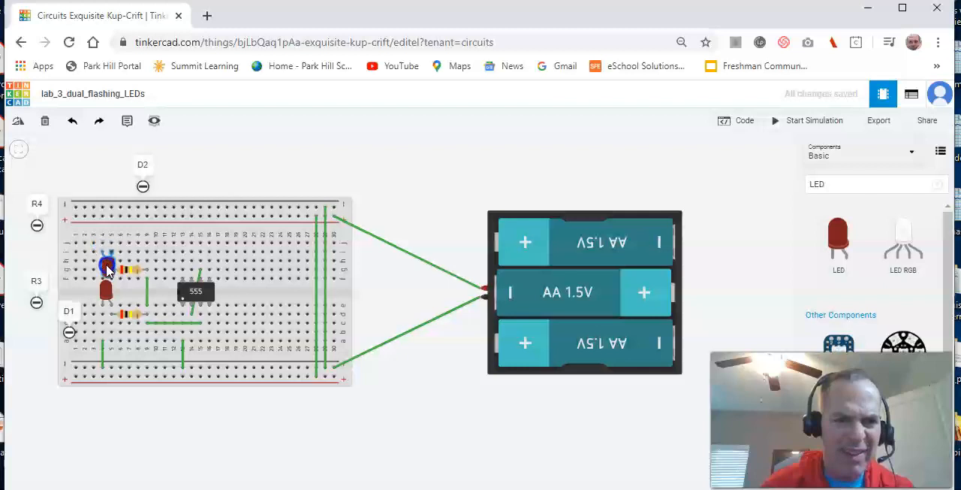
left_click_drag(109, 250, 92, 272)
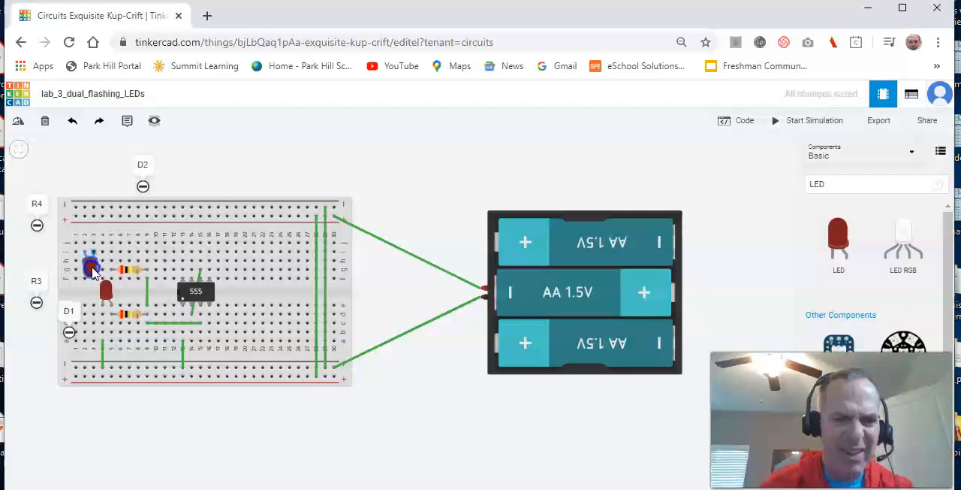
left_click_drag(92, 272, 91, 270)
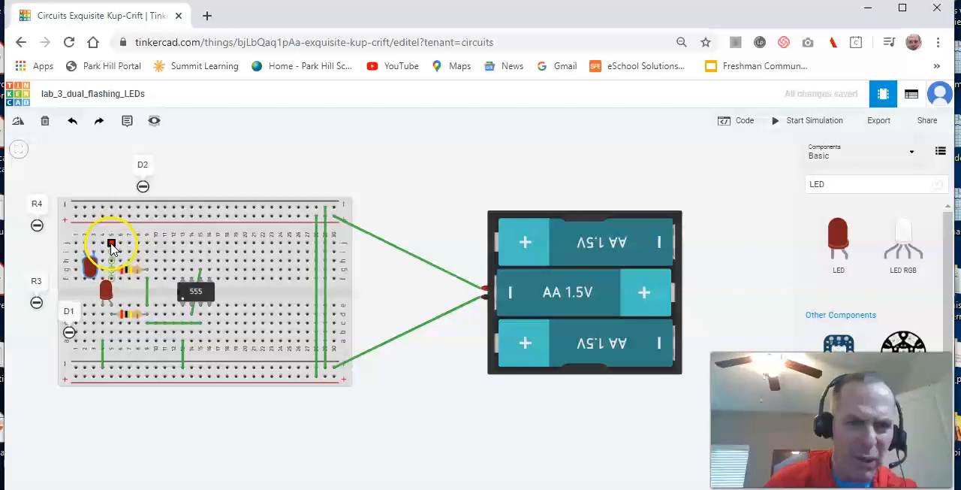
- Wire column 5 to column 3 in row j, and column 2, row j to the breadboard's upper positive rail
left_click_drag(108, 246, 100, 248)
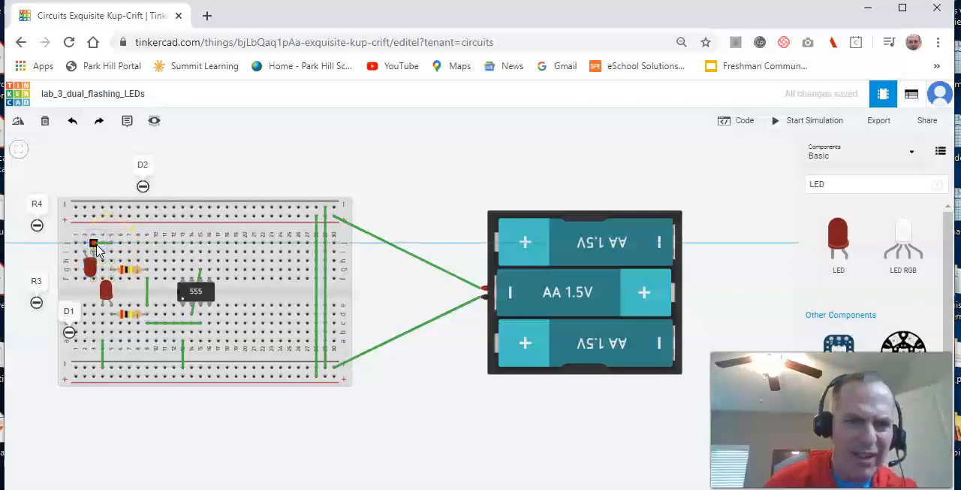
left_click(94, 243)
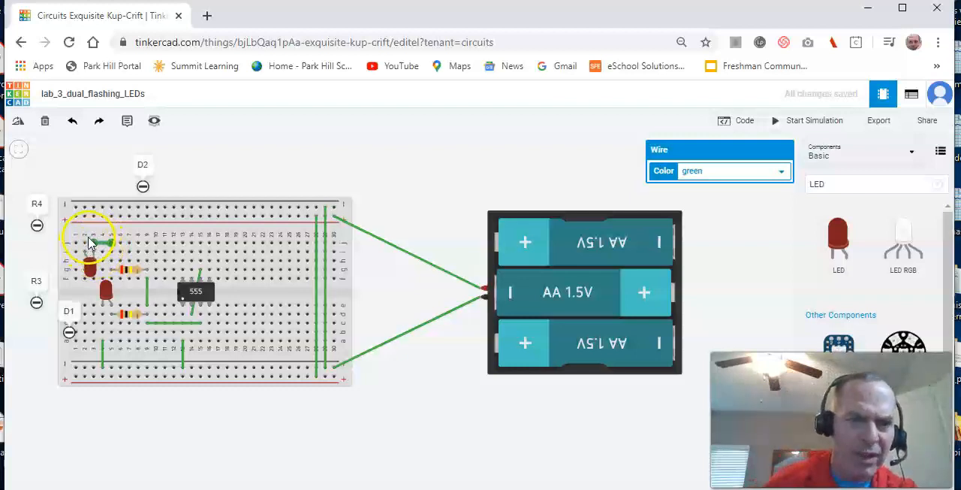
left_click(84, 244)
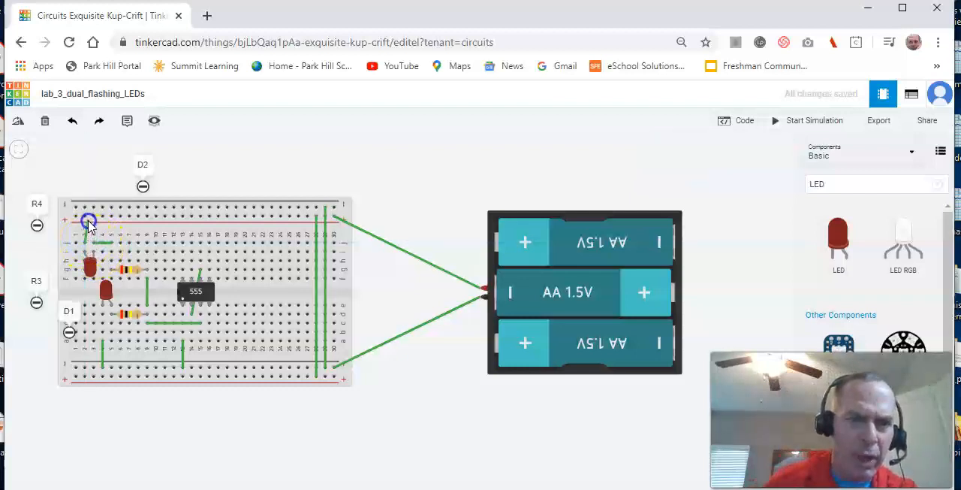
left_click(85, 218)
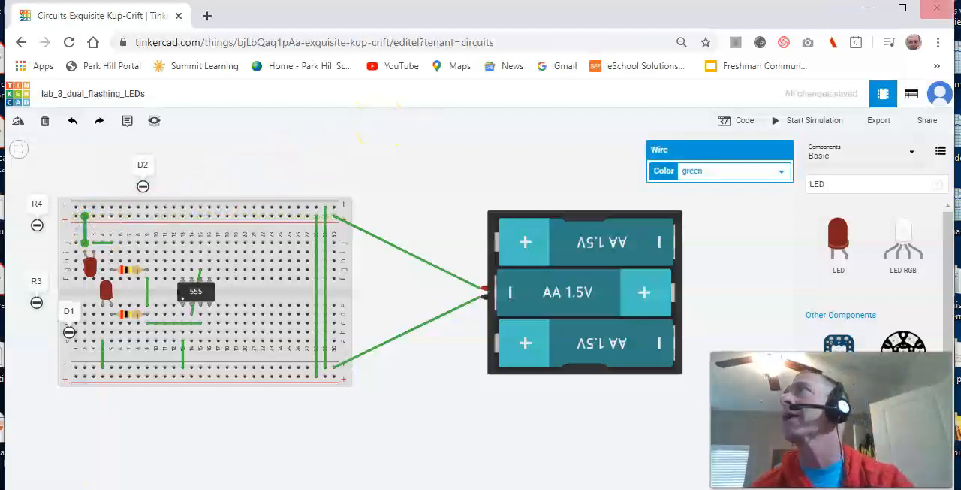
- Check the circuit schematic in the Google Docs lab document, and wire column 16, row a to the lower positive rail
left_click_drag(960, 45, 649, 1)
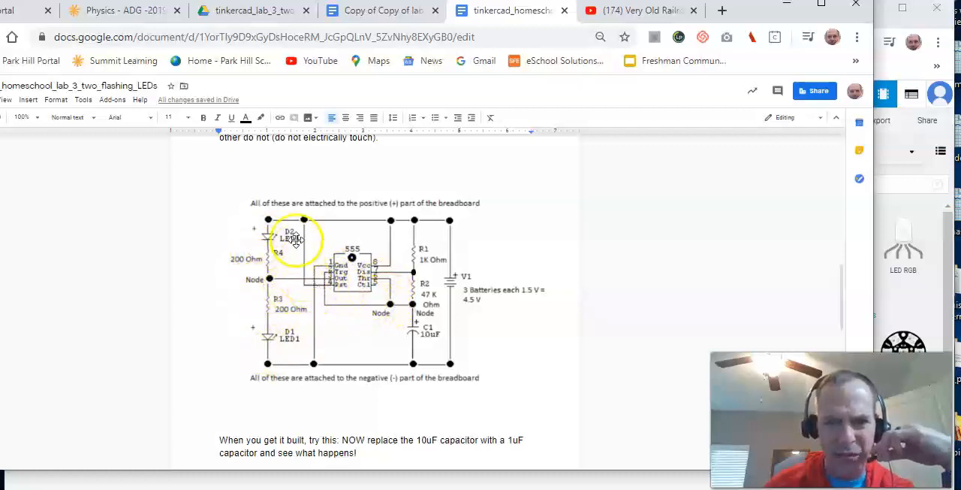
left_click(773, 7)
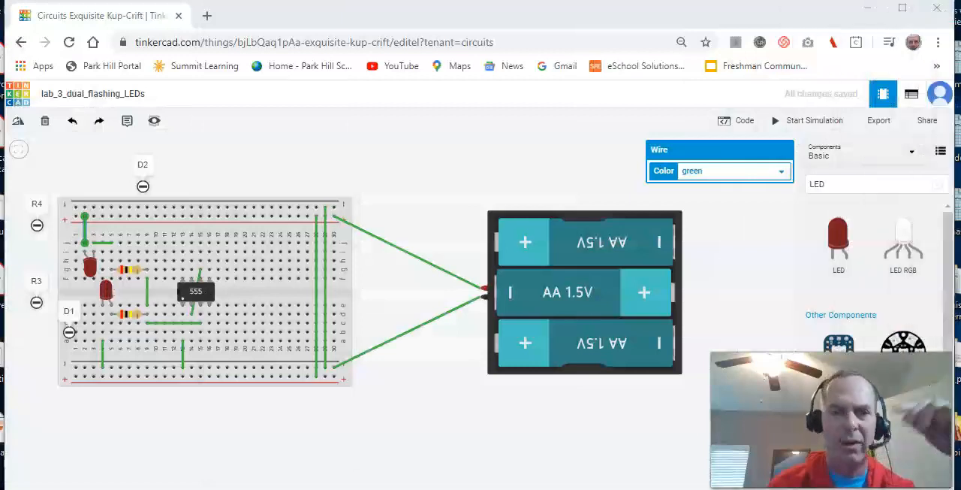
left_click(210, 343)
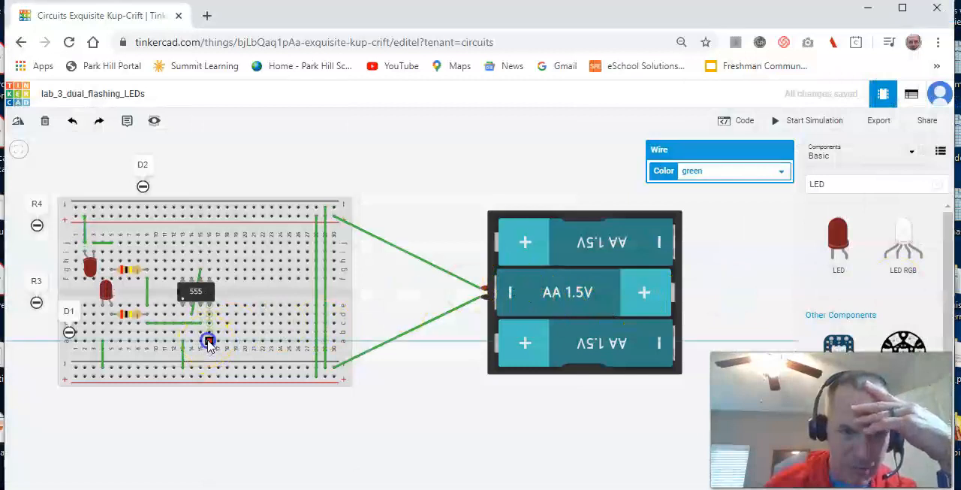
left_click(210, 377)
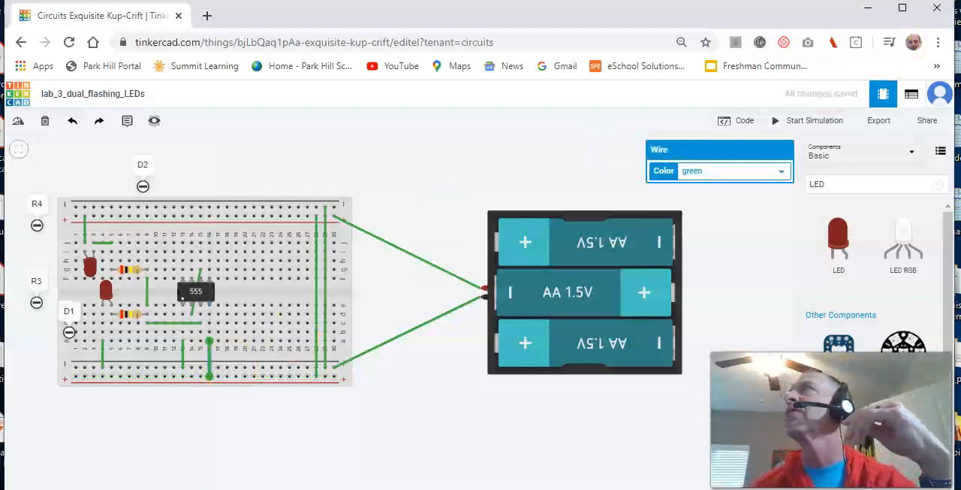
- Consult the 555 pin connections in the Google Docs schematic, and wire column 13, row j to the upper positive rail
left_click_drag(960, 45, 802, 7)
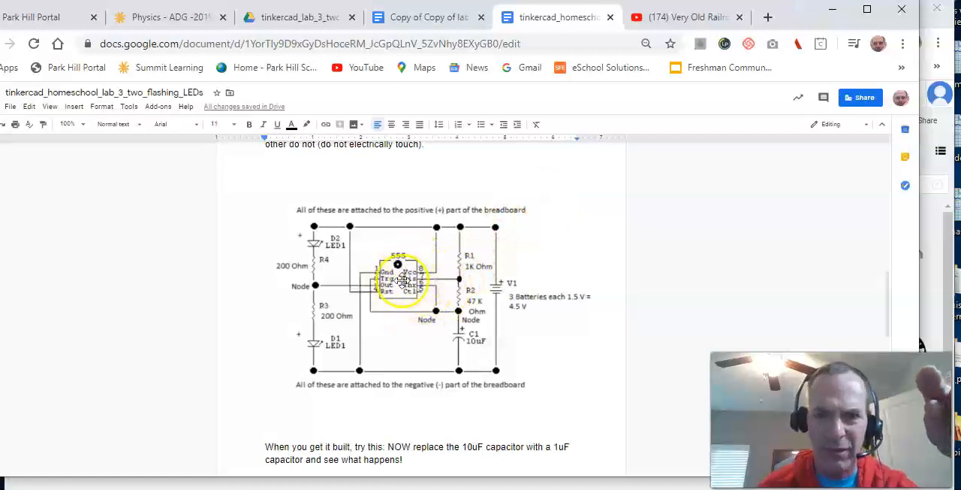
left_click(831, 10)
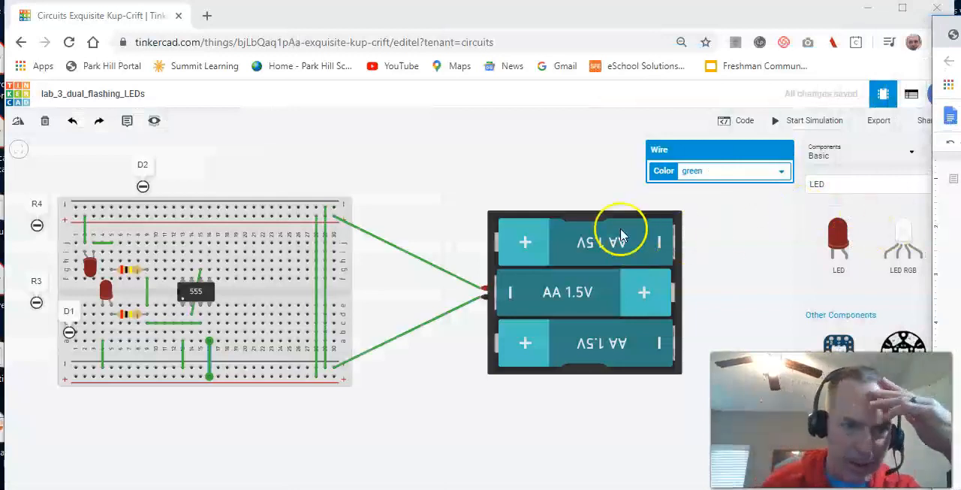
left_click(183, 245)
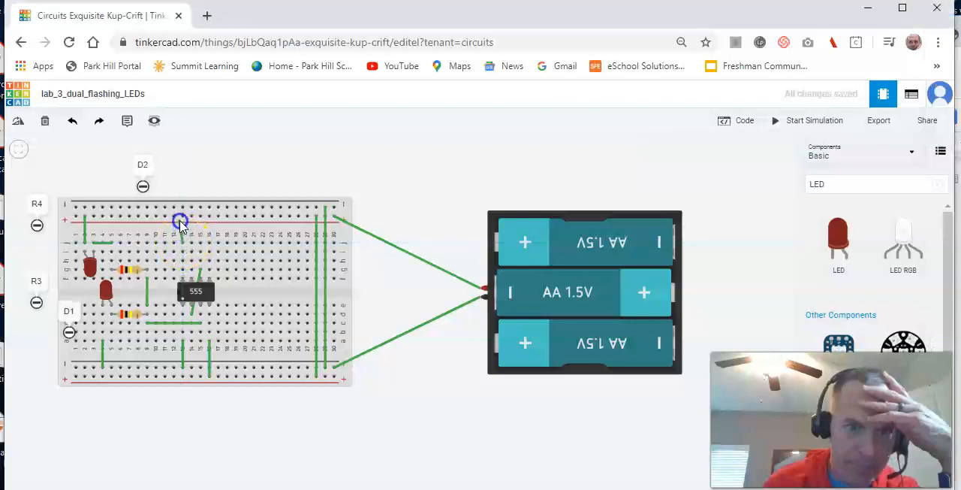
left_click(183, 217)
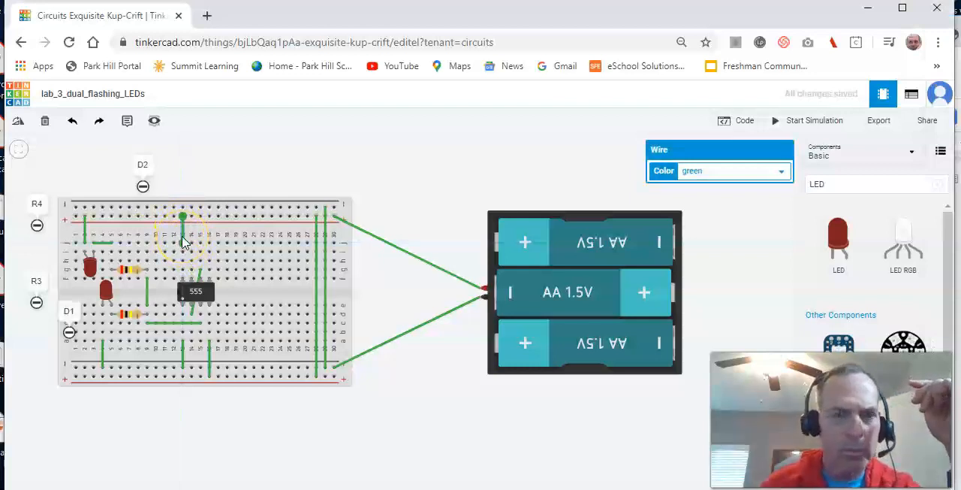
- Move the D2 note onto the breadboard's upper rails, near column 4, just above LED D2
left_click_drag(145, 173, 133, 194)
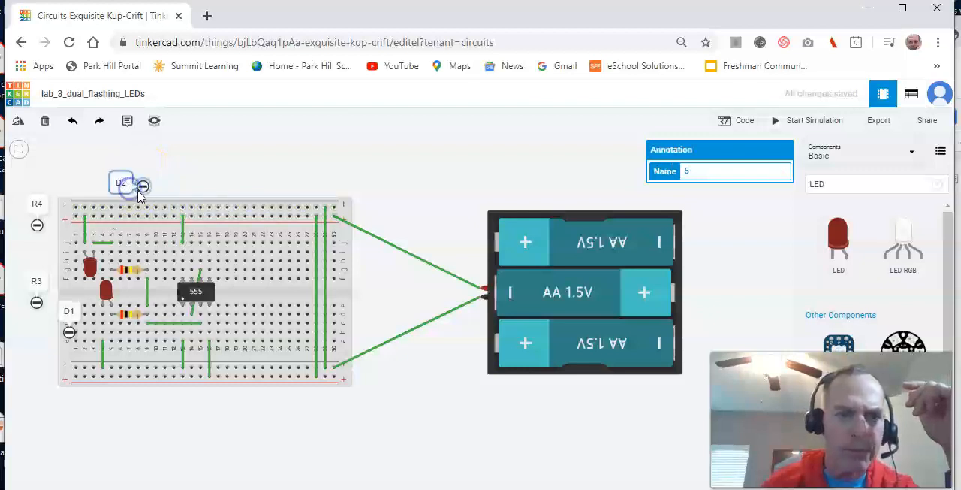
left_click_drag(137, 194, 130, 221)
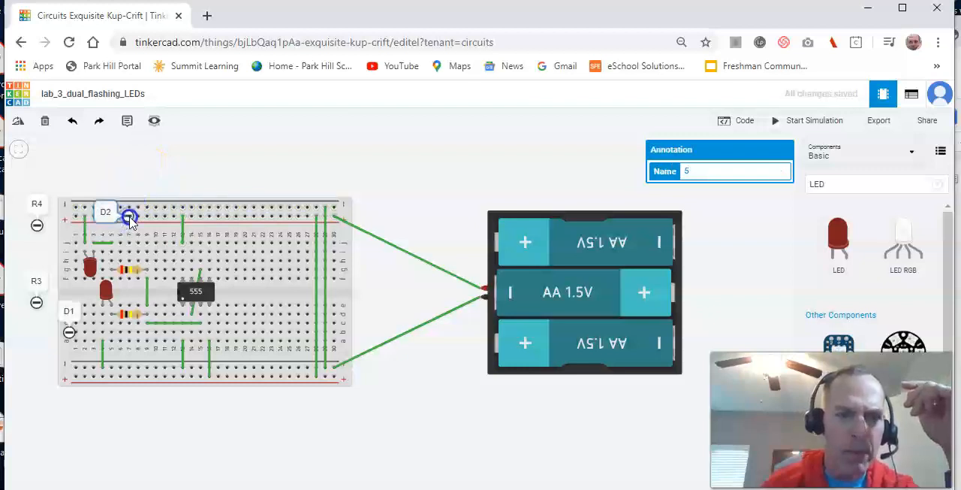
left_click(154, 176)
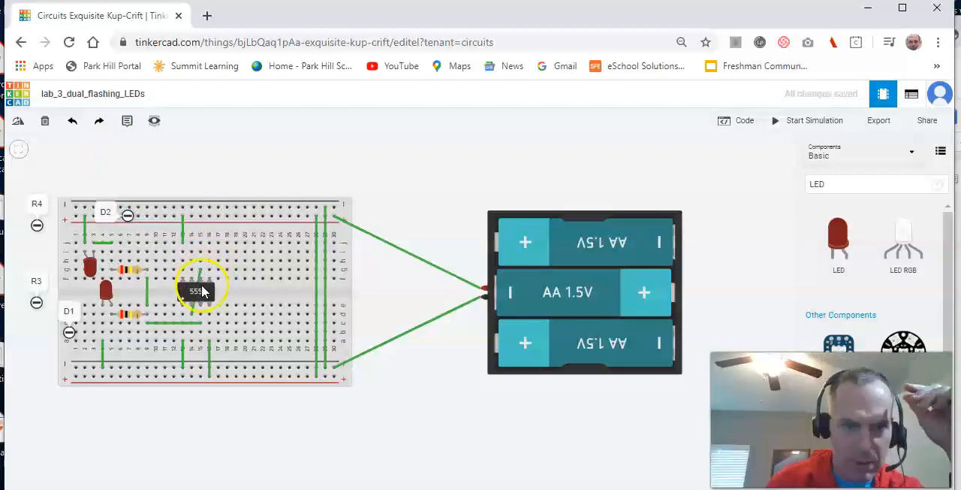
- Wire column 14, row j to column 22, row g on the breadboard
left_click(191, 244)
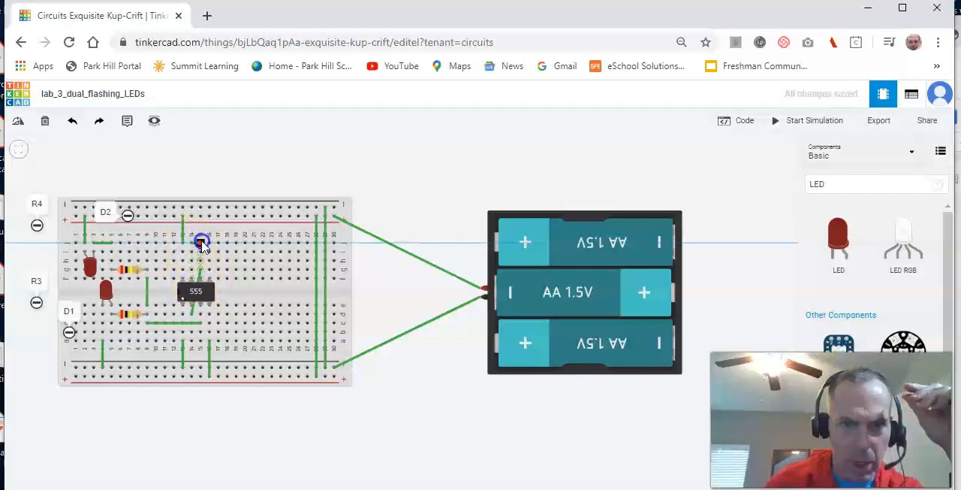
left_click(263, 271)
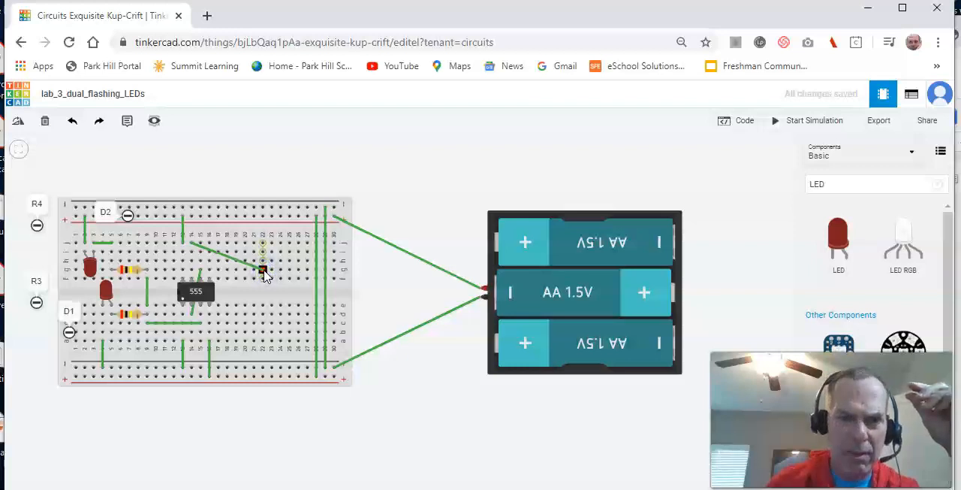
left_click(263, 272)
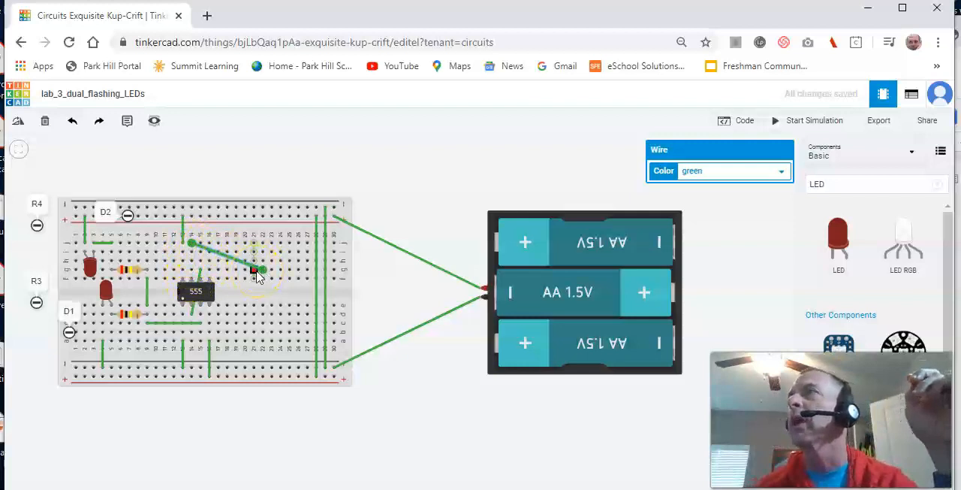
- Check resistor R1 in the Google Docs schematic, and add a resistor named R1 above the breadboard in Tinkercad
left_click_drag(960, 30, 866, 24)
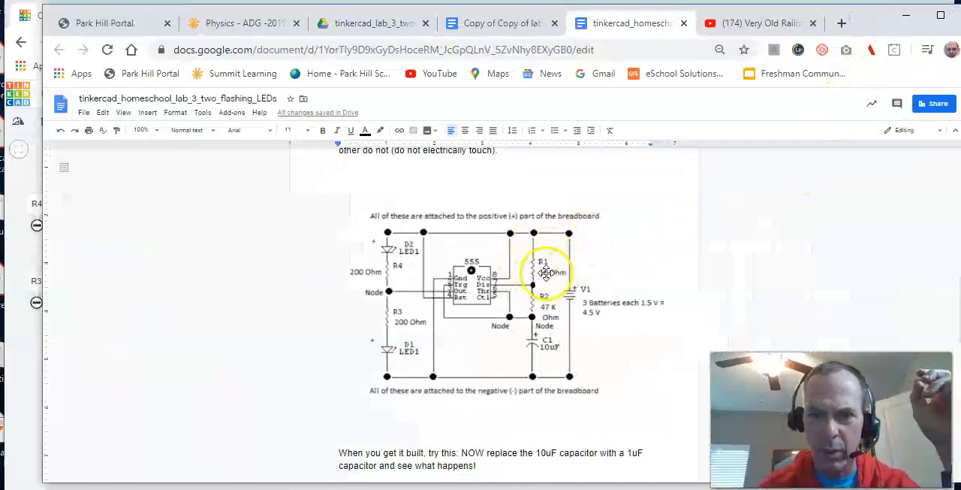
left_click_drag(869, 21, 960, 30)
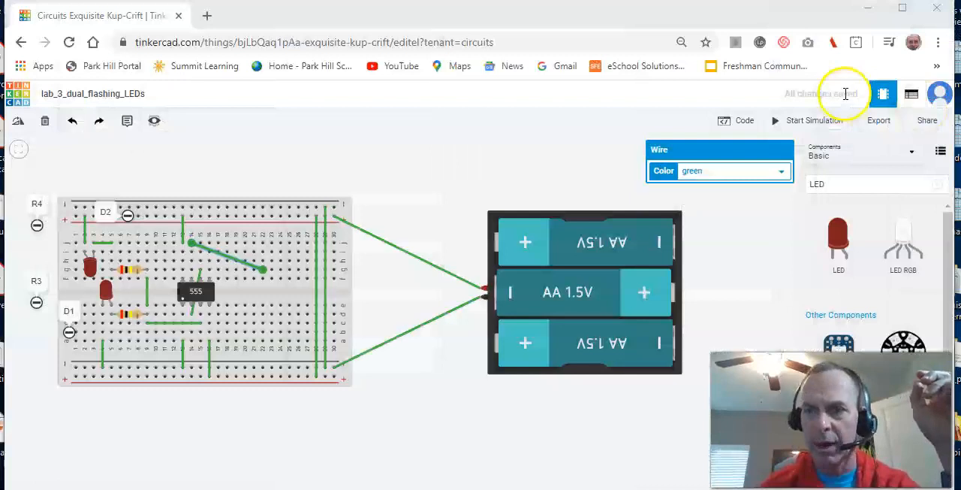
left_click(833, 182)
key("BackSpace")
key("BackSpace")
key("BackSpace")
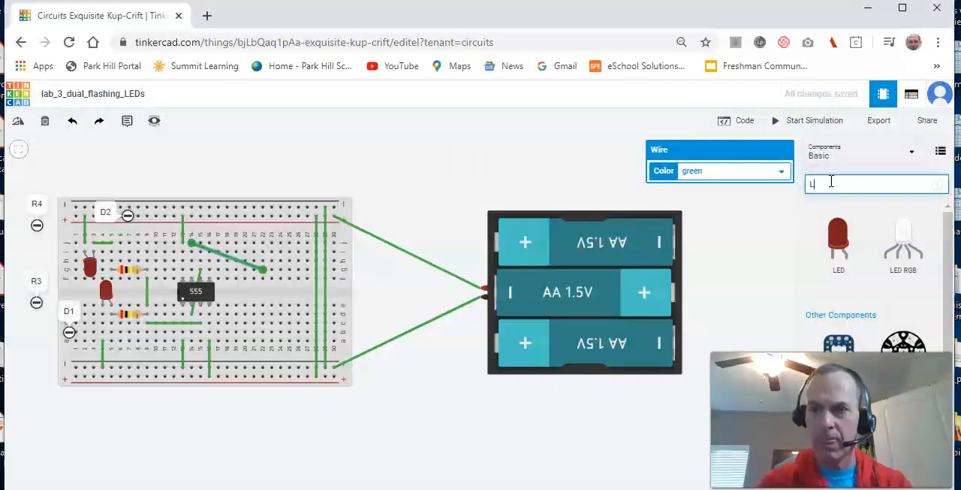
left_click_drag(840, 234, 417, 197)
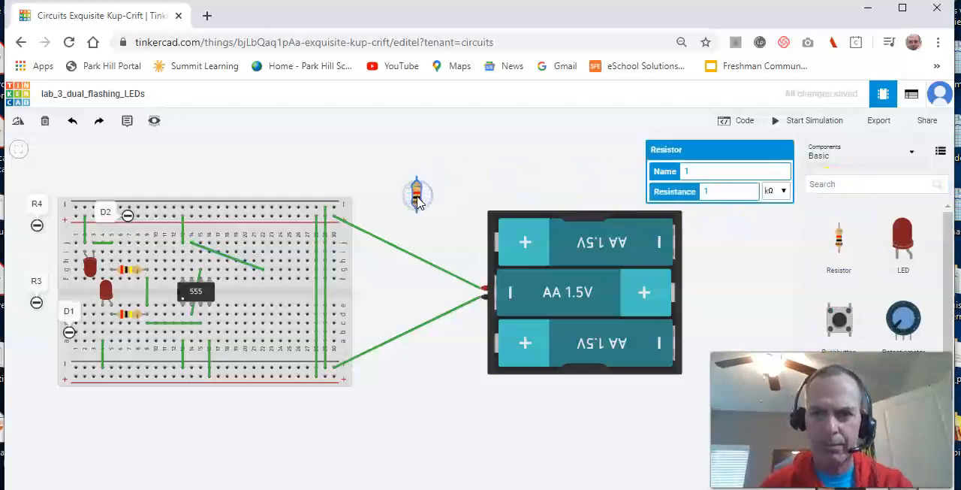
left_click(693, 169)
key("BackSpace")
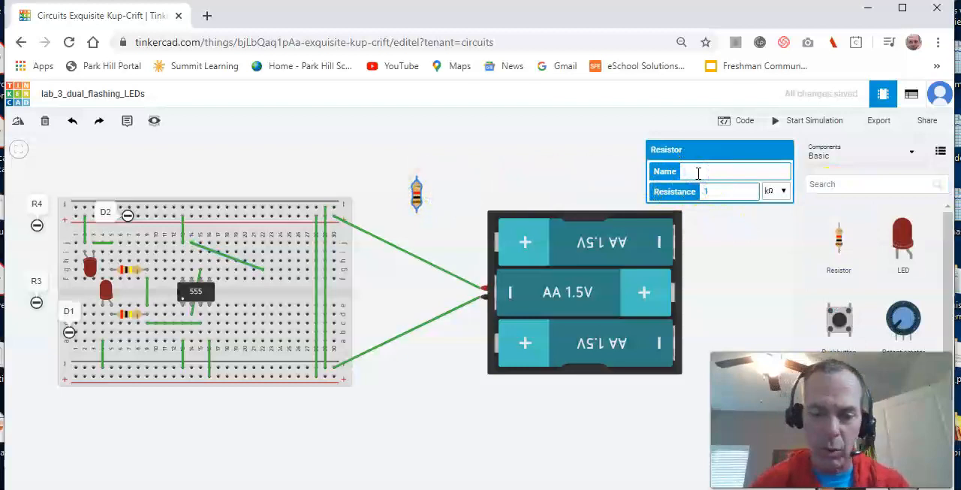
left_click(529, 176)
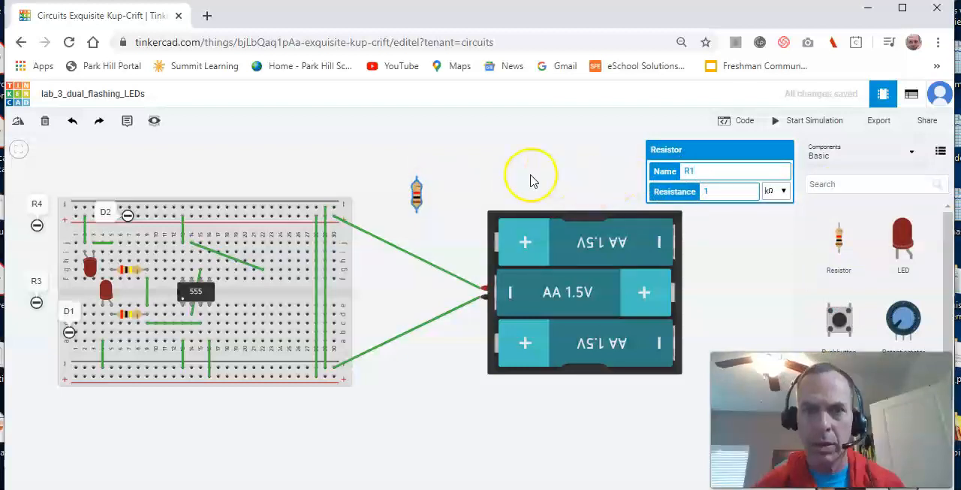
- Add a note reading R1 above the breadboard, near the new resistor
left_click(131, 122)
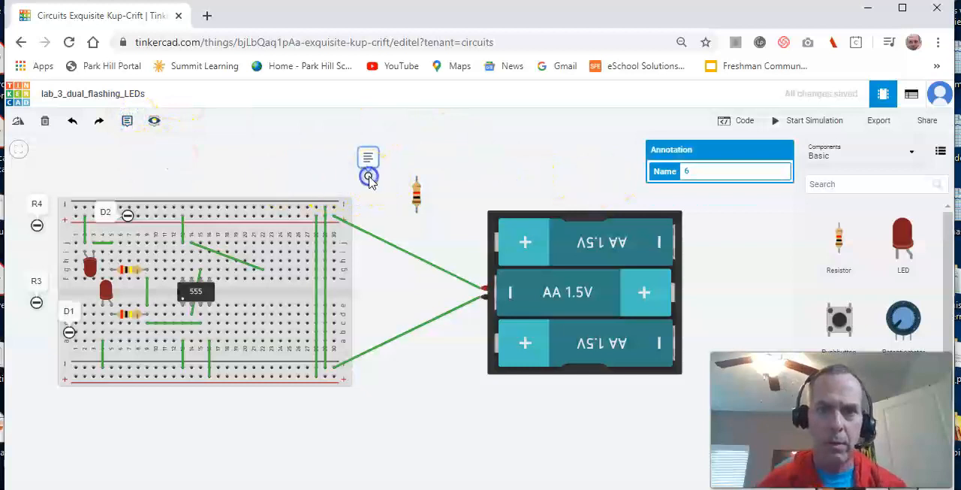
left_click(369, 175)
left_click(370, 156)
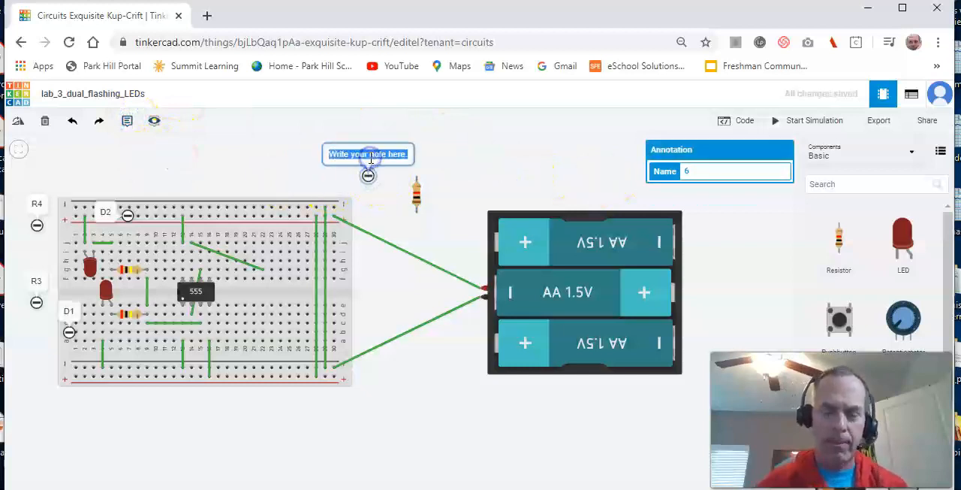
type("R1")
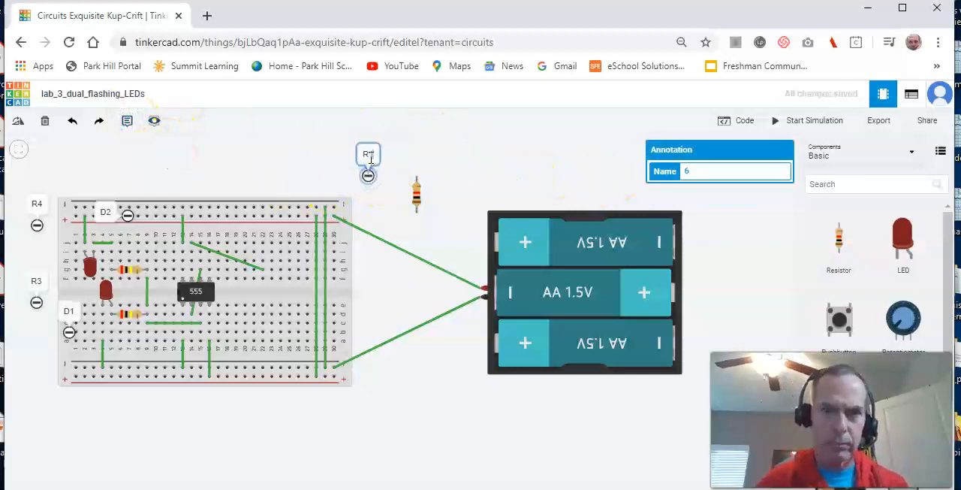
left_click(452, 171)
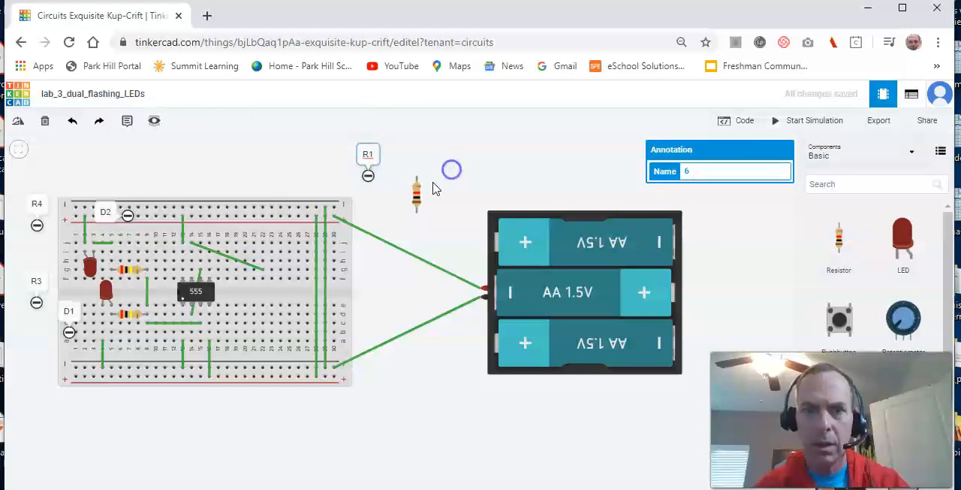
- Set resistor R1's resistance to 1000 Ω
left_click(417, 193)
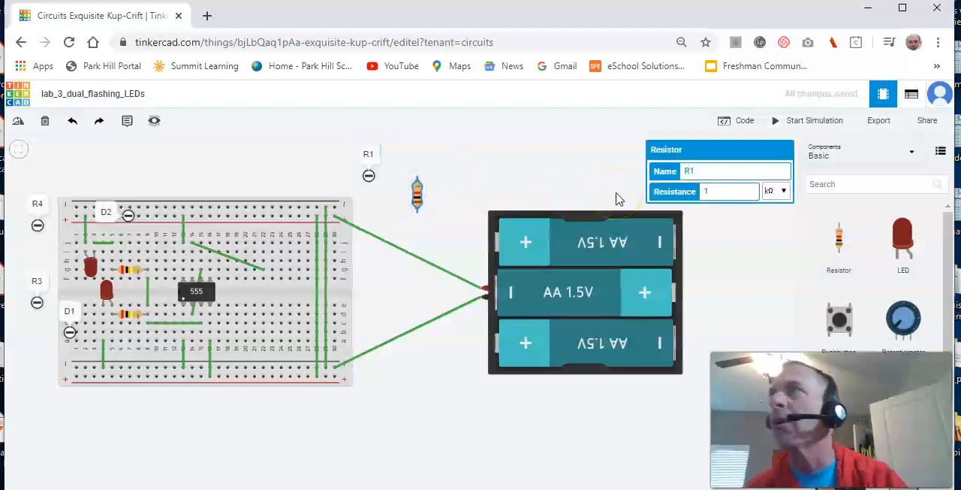
left_click(713, 193)
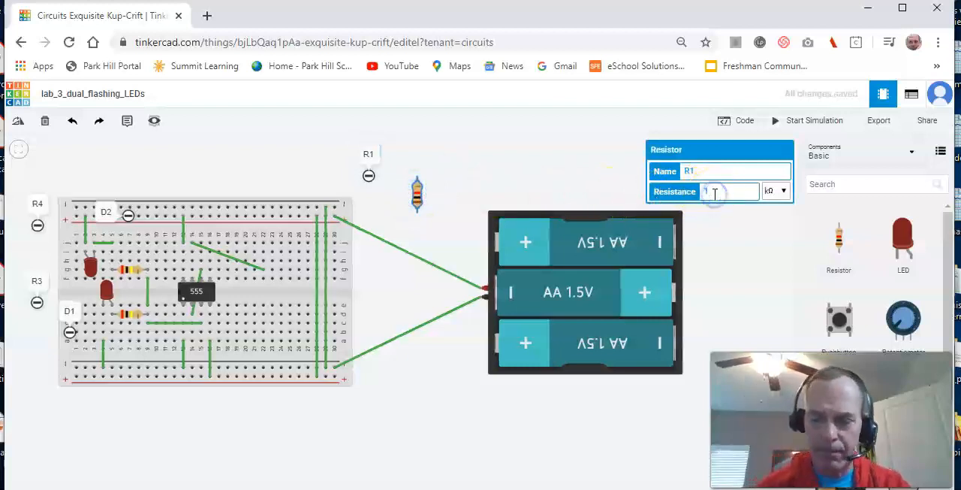
left_click(781, 191)
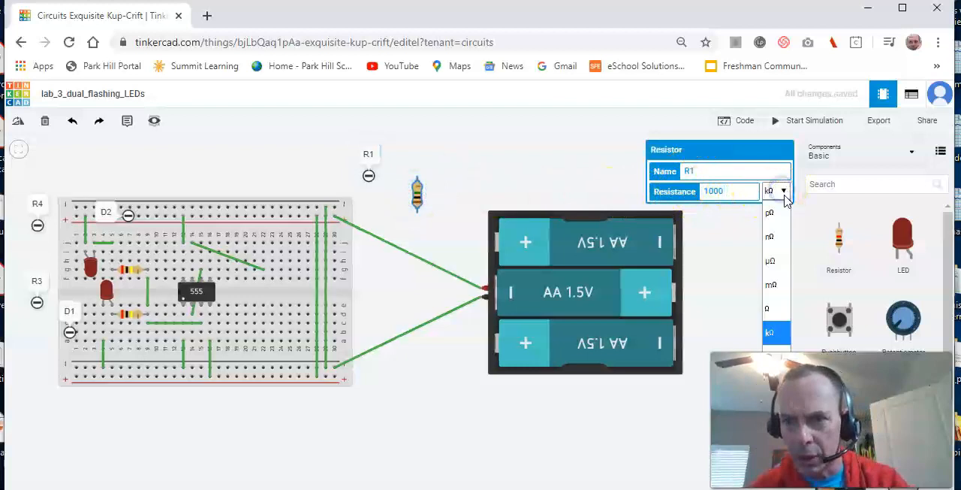
left_click(770, 308)
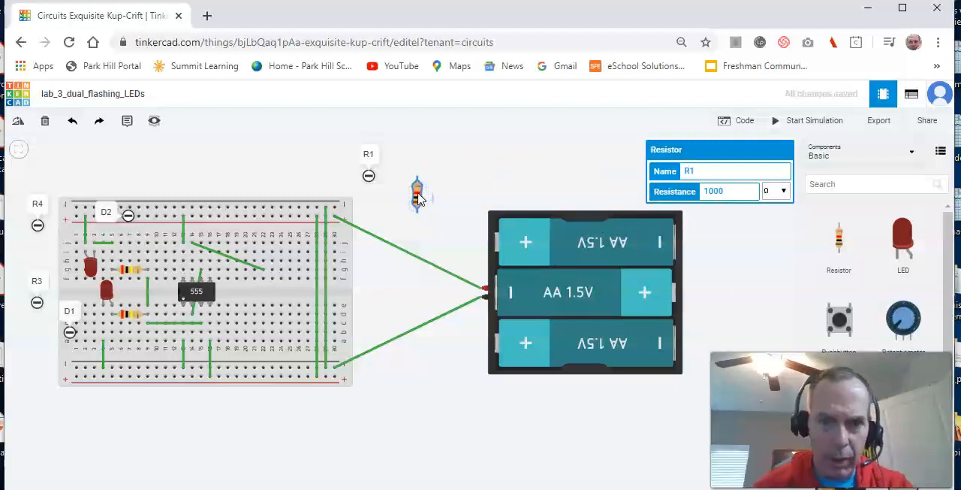
- Rotate resistor R1 to horizontal and seat it in row h of the breadboard, from column 22 to column 26
key("r")
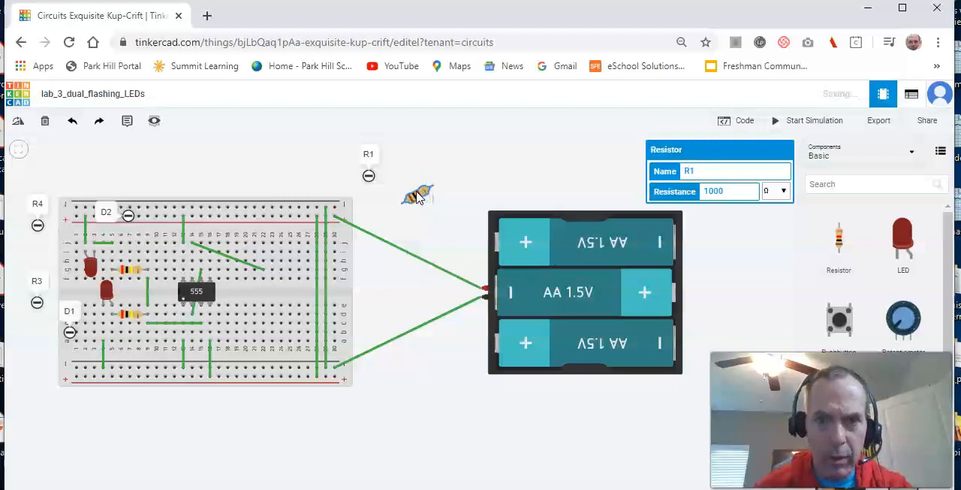
left_click_drag(410, 193, 287, 268)
left_click(447, 170)
left_click(423, 196)
key("r")
key("r")
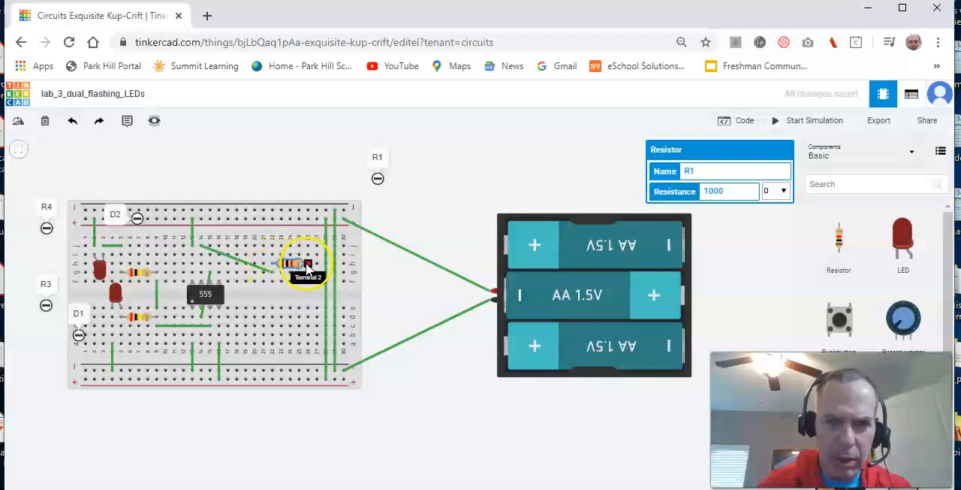
left_click_drag(308, 266, 301, 252)
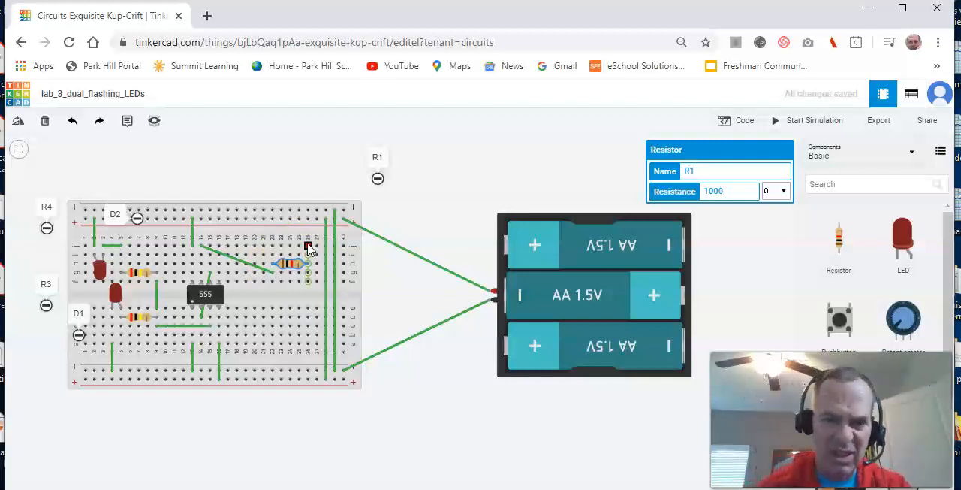
- Wire column 26, row j to the upper positive rail, and bridge column 22 from row f to row e
left_click_drag(308, 247, 308, 220)
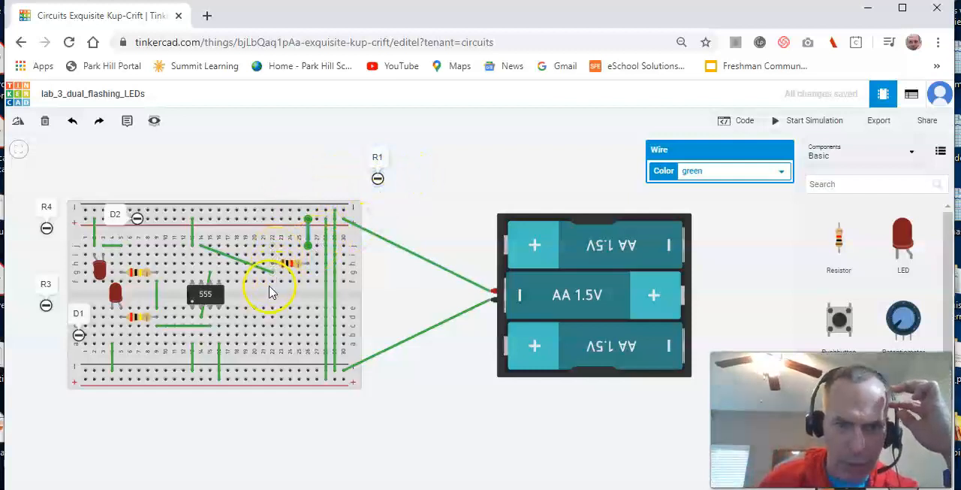
left_click_drag(273, 288, 275, 319)
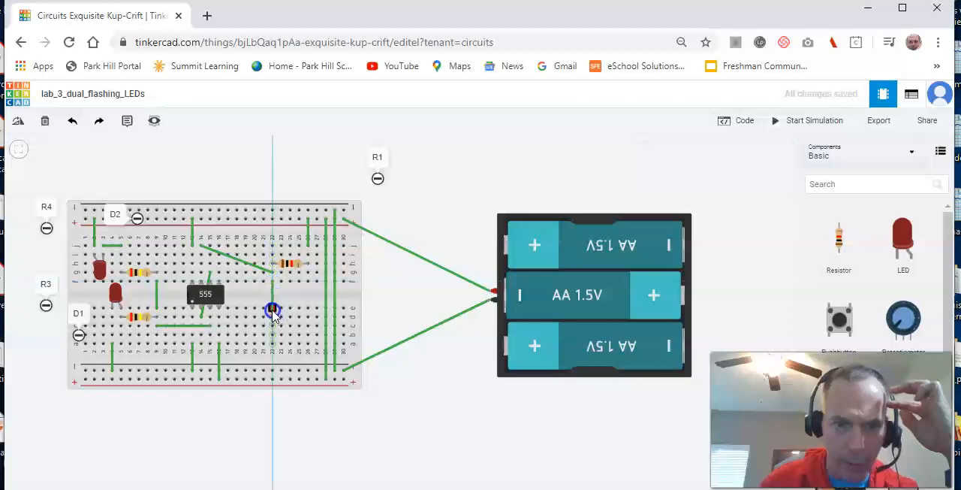
left_click_drag(273, 311, 273, 308)
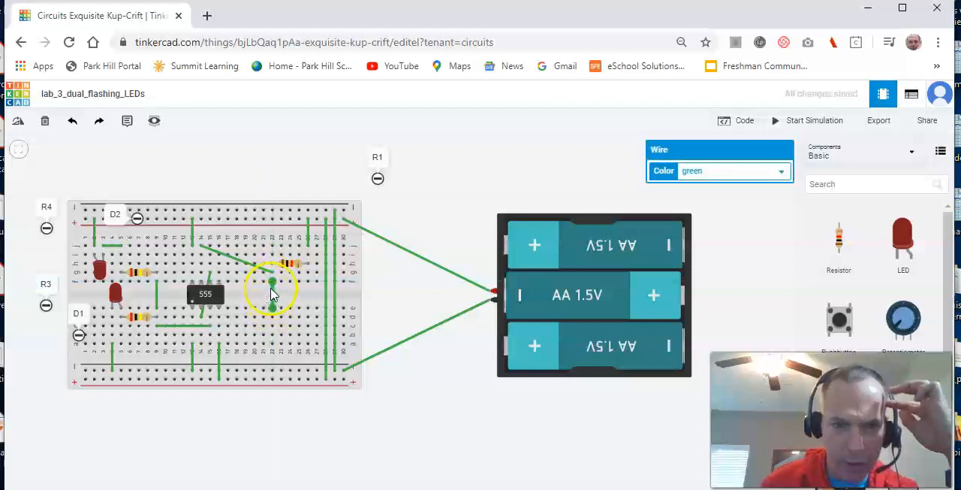
left_click_drag(275, 321, 278, 344)
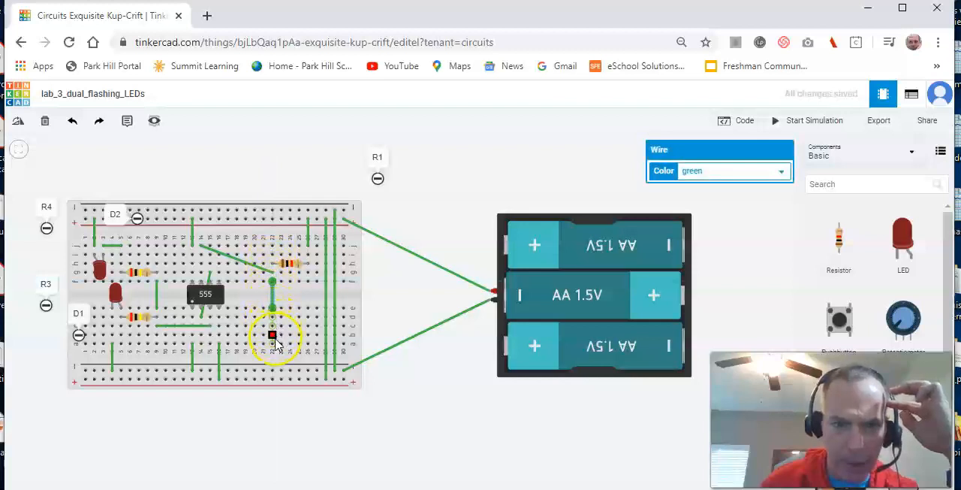
left_click(272, 246)
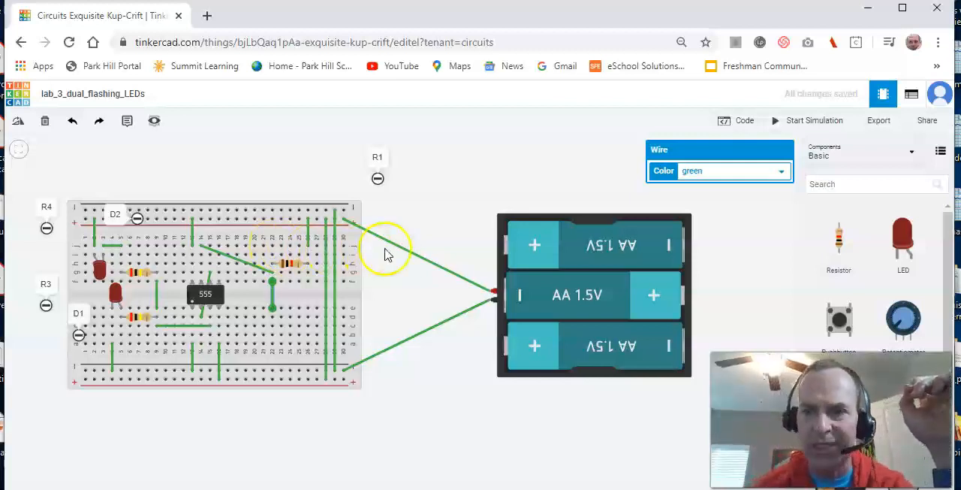
- Add another resistor above the battery pack, named R2, with a resistance of 47 kΩ
left_click_drag(830, 237, 531, 184)
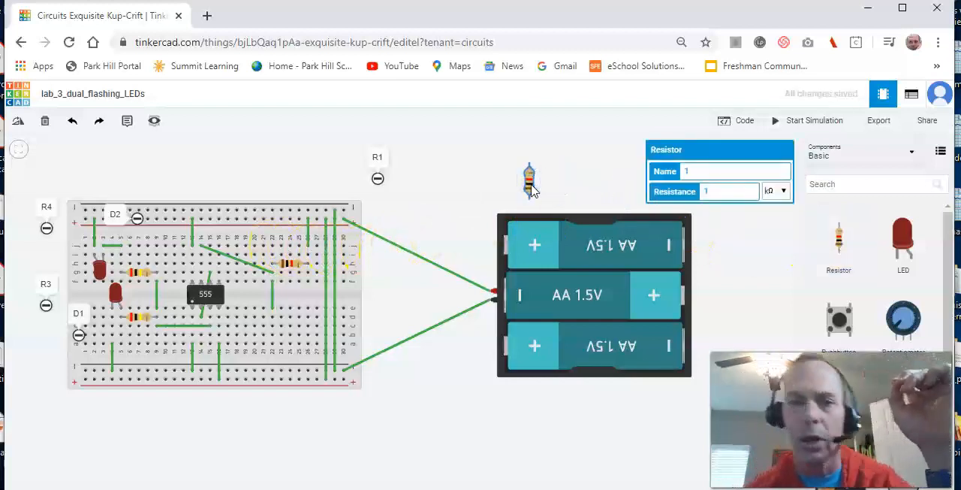
left_click(687, 170)
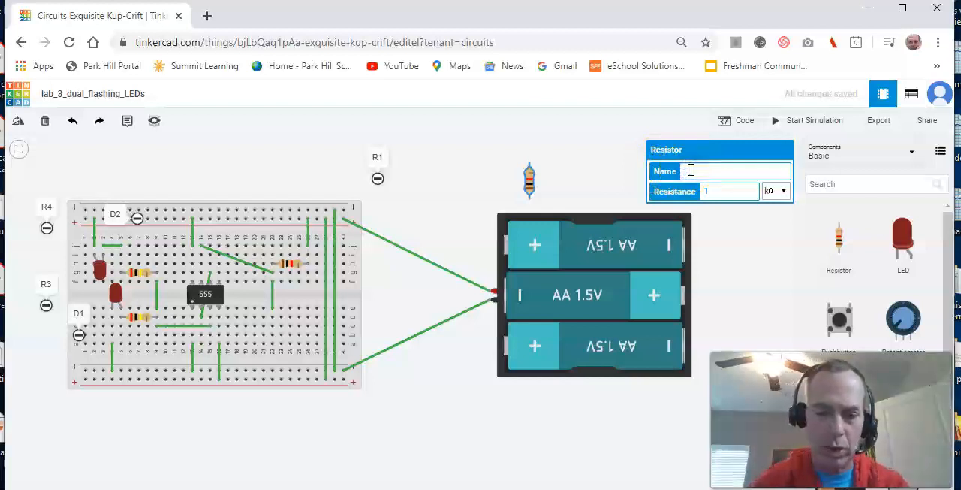
left_click(721, 192)
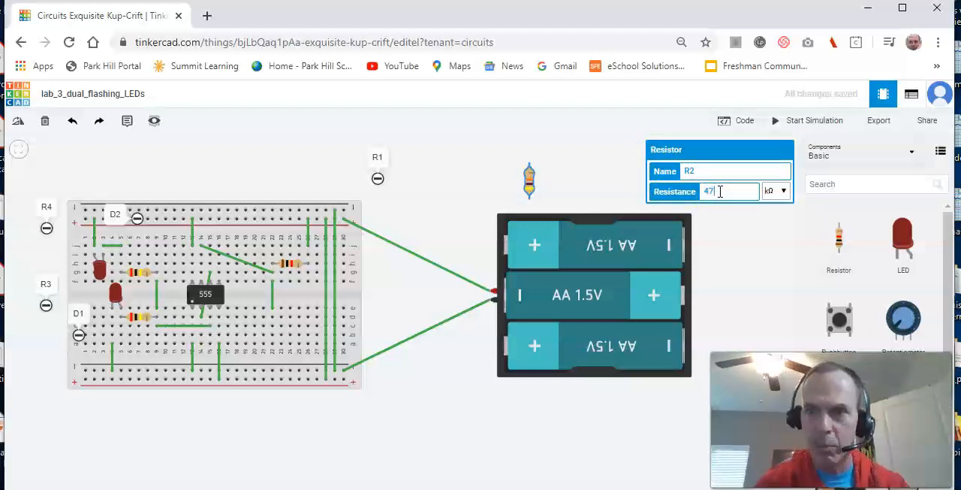
type("47")
left_click(723, 221)
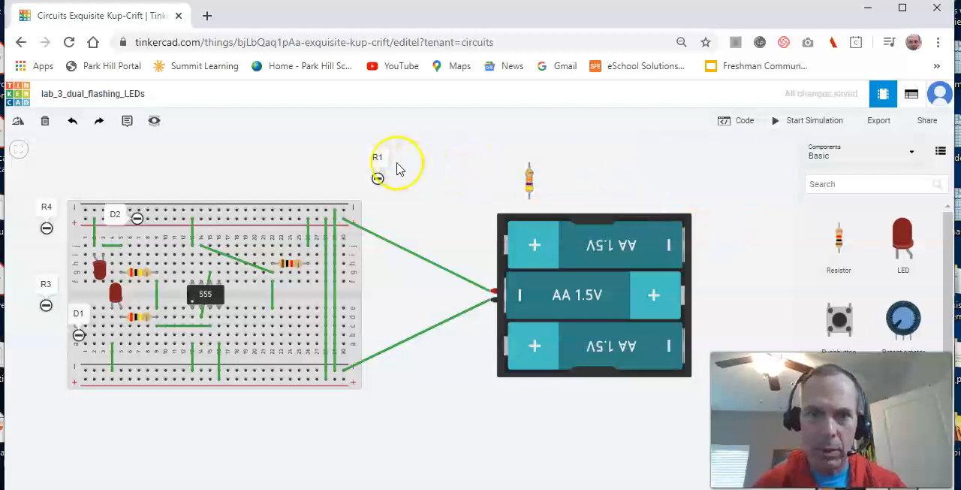
- Move the R1 note onto the breadboard beside resistor R1, and add a note reading R2 above the breadboard
mouse_move(382, 160)
left_mouse_down()
mouse_move(337, 157)
mouse_move(381, 150)
mouse_move(378, 180)
mouse_move(259, 212)
mouse_move(261, 240)
left_mouse_up()
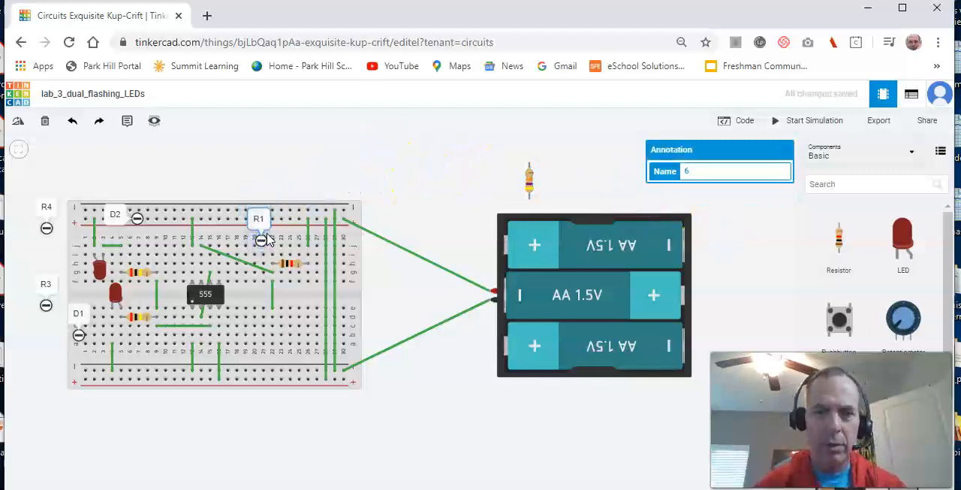
left_click(527, 178)
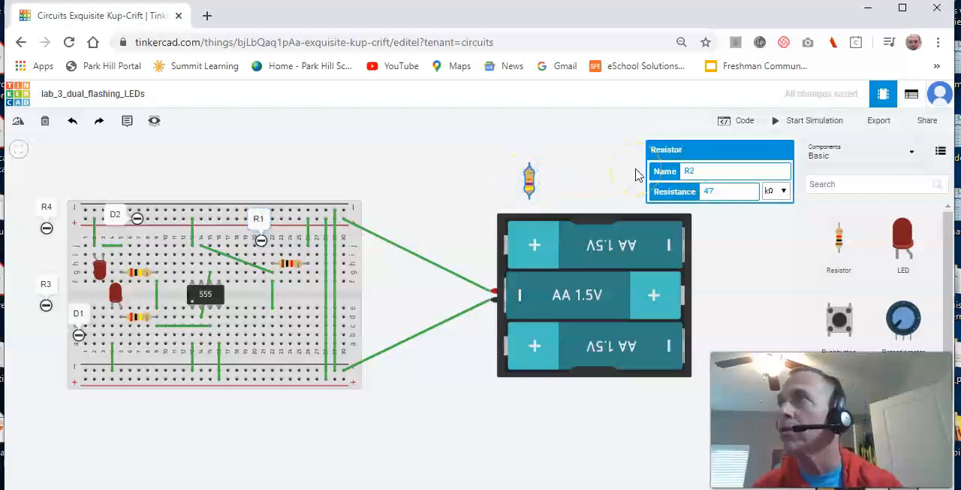
left_click(129, 124)
left_click(374, 164)
left_click(375, 163)
type("R")
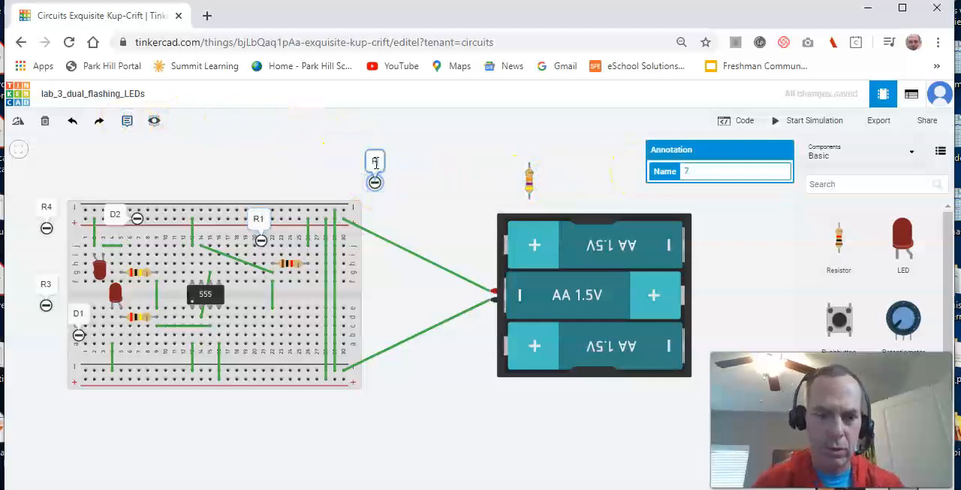
type("2")
left_click(420, 195)
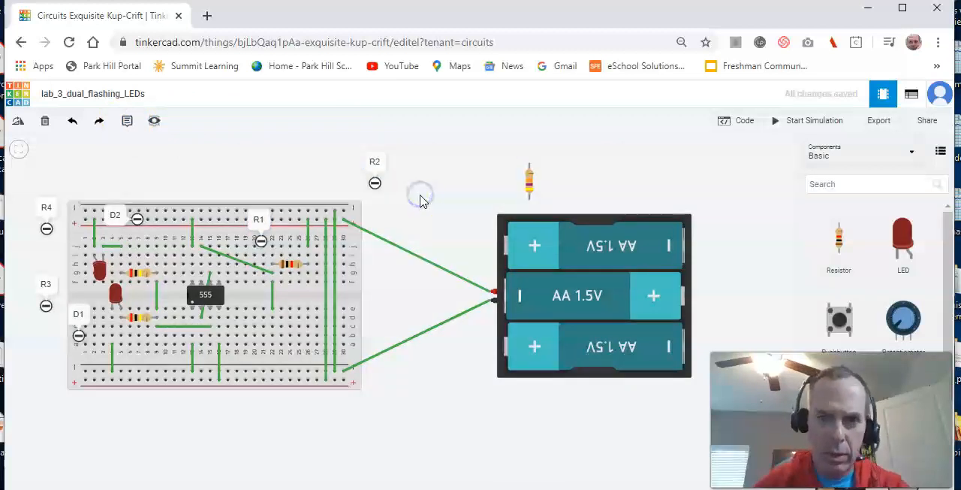
- Rotate resistor R2 to horizontal, seat it in row d across columns 22 to 26, and move the R2 note beside it
left_click(533, 188)
key("r")
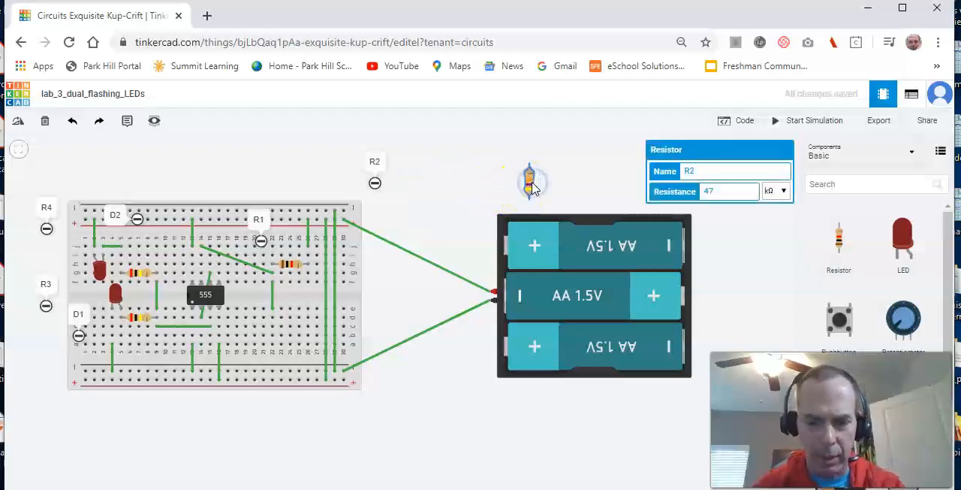
left_click(483, 199)
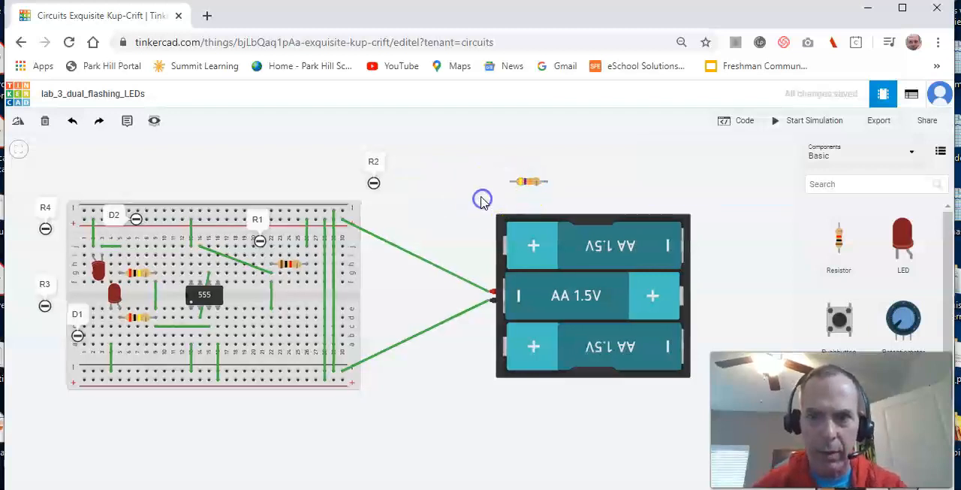
left_click(529, 188)
left_click_drag(528, 188, 291, 323)
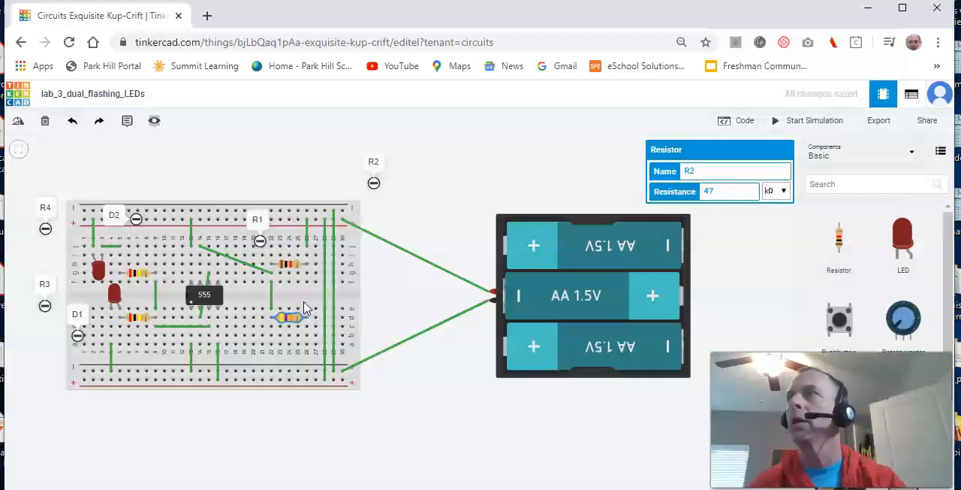
mouse_move(376, 162)
left_mouse_down()
mouse_move(350, 188)
mouse_move(371, 205)
mouse_move(417, 184)
mouse_move(308, 280)
mouse_move(303, 298)
left_mouse_up()
left_click(415, 185)
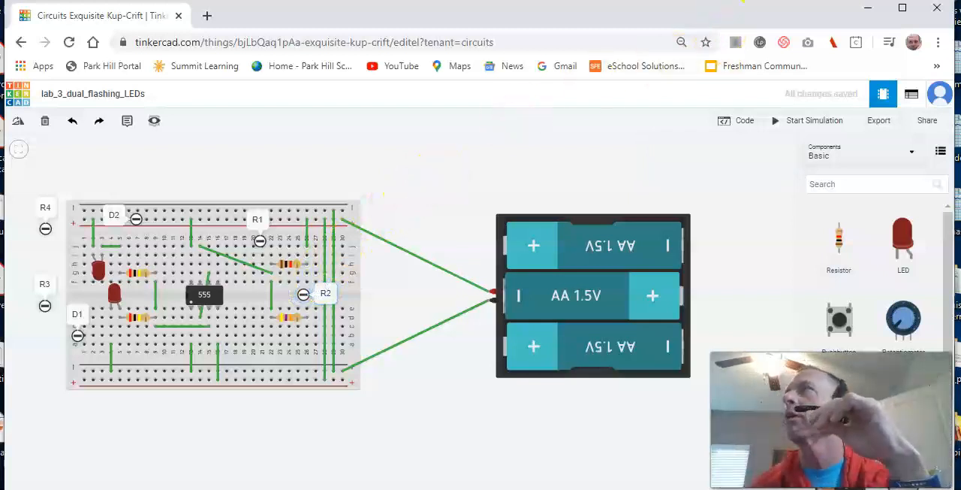
- Add the polarized capacitor from the schematic above the gap between the breadboard and battery pack, named C1, with a capacitance of 10 µF
left_click_drag(960, 75, 884, 25)
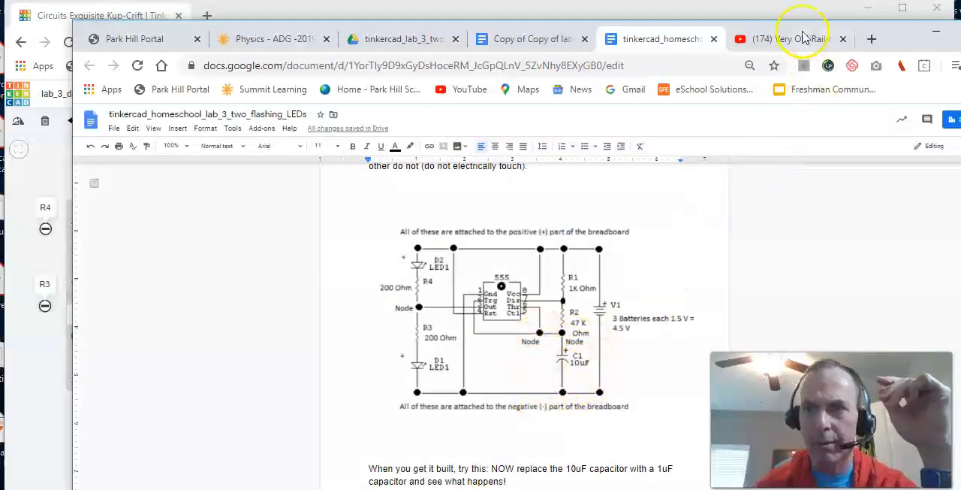
left_click_drag(889, 38, 960, 45)
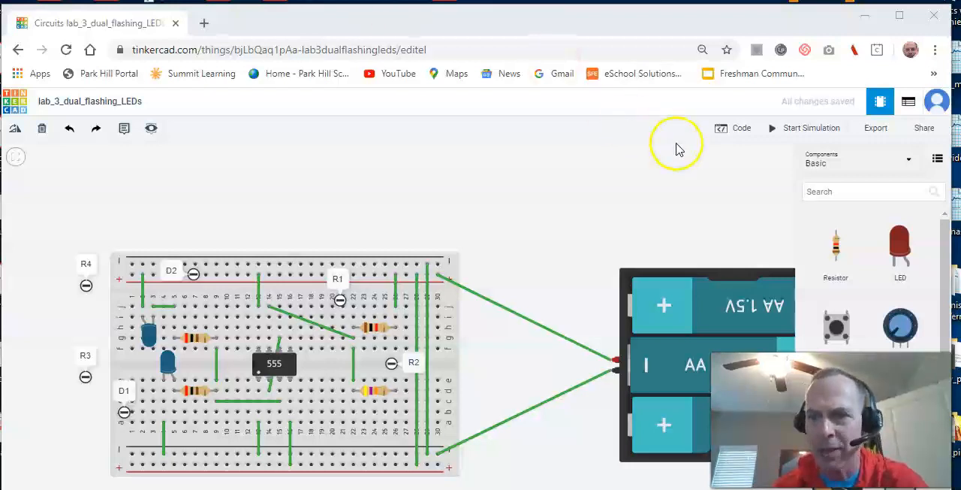
left_click(829, 190)
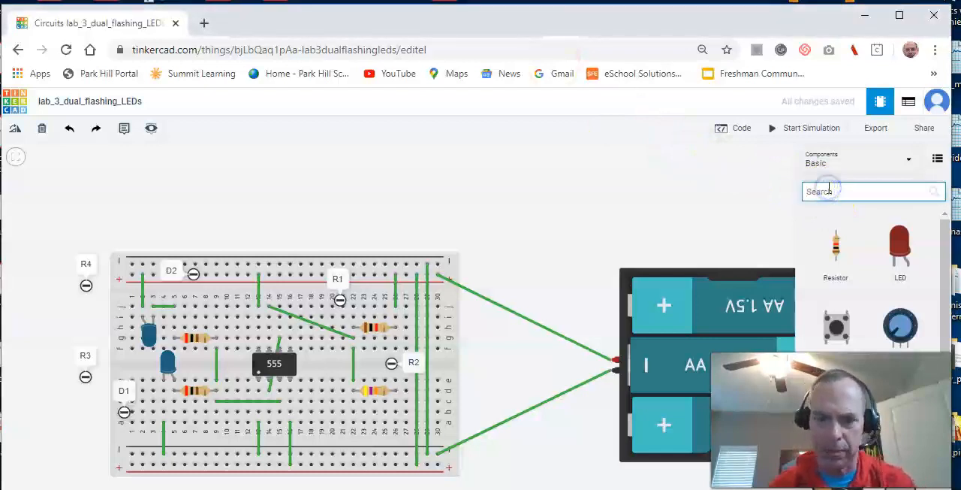
type("cap")
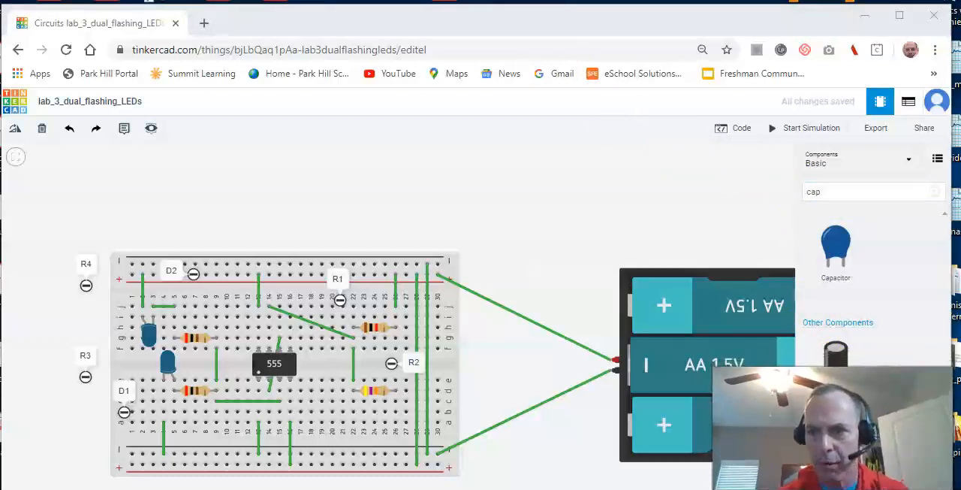
left_click(838, 360)
left_click_drag(838, 360, 526, 230)
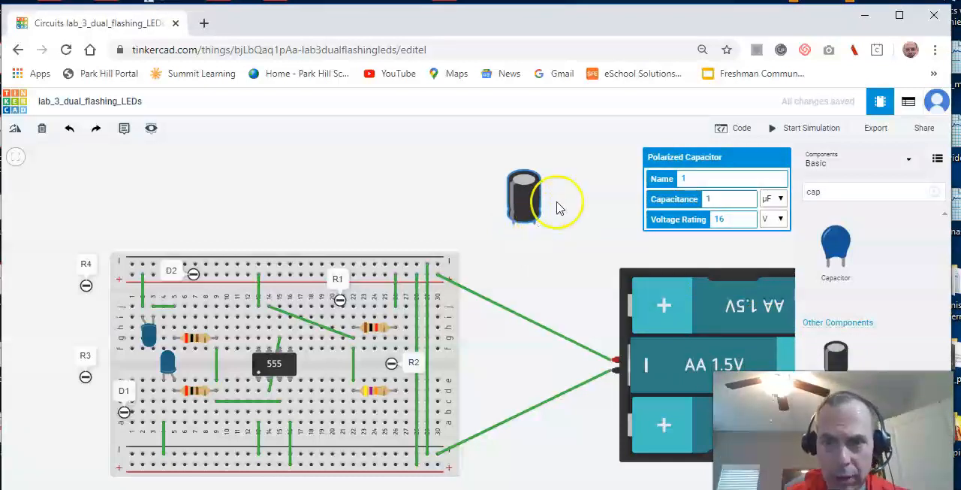
left_click(711, 199)
type("10")
left_click(696, 179)
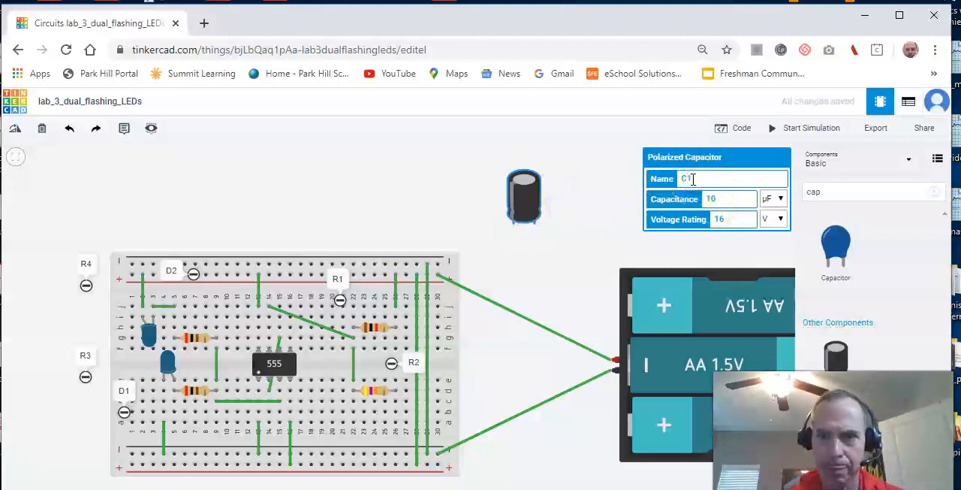
left_click(601, 249)
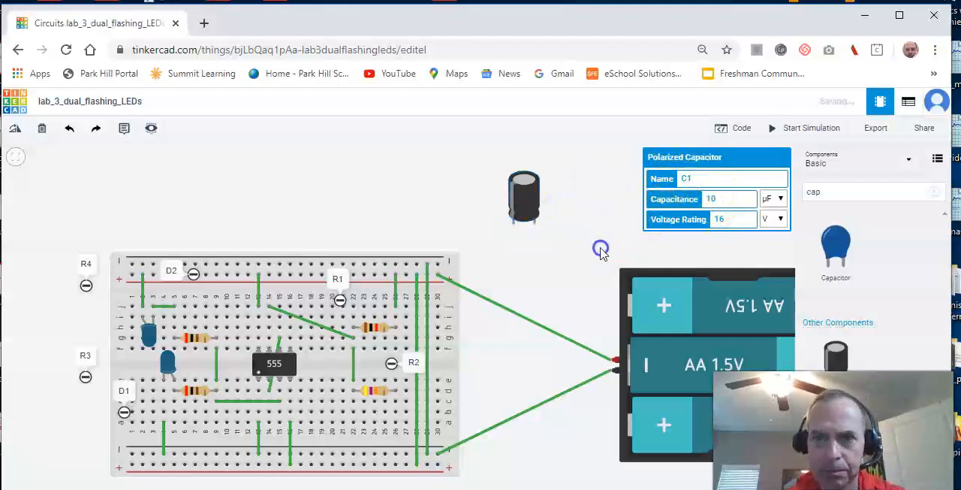
- Rotate capacitor C1 so its leads point up, and place it just below the breadboard near columns 22 to 25
left_click(362, 260)
left_click_drag(361, 260, 362, 227)
left_click(482, 307)
left_click_drag(482, 307, 477, 290)
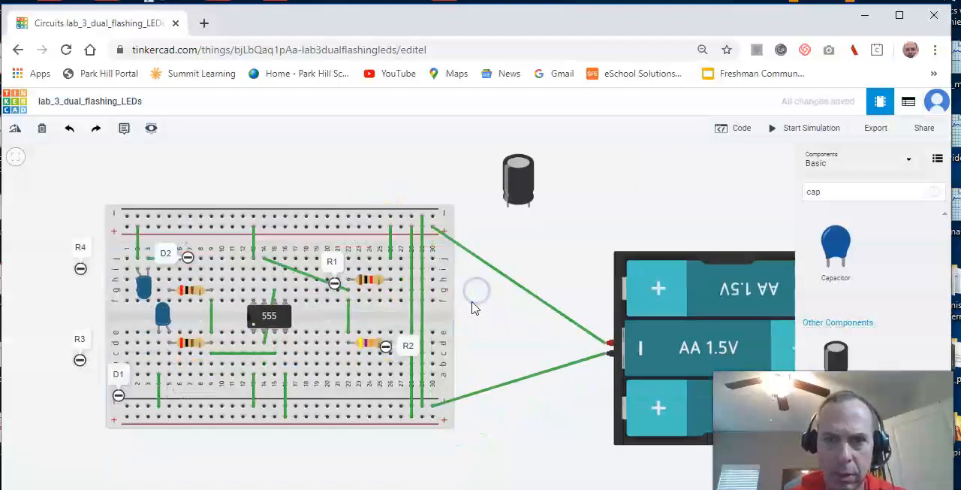
left_click(520, 184)
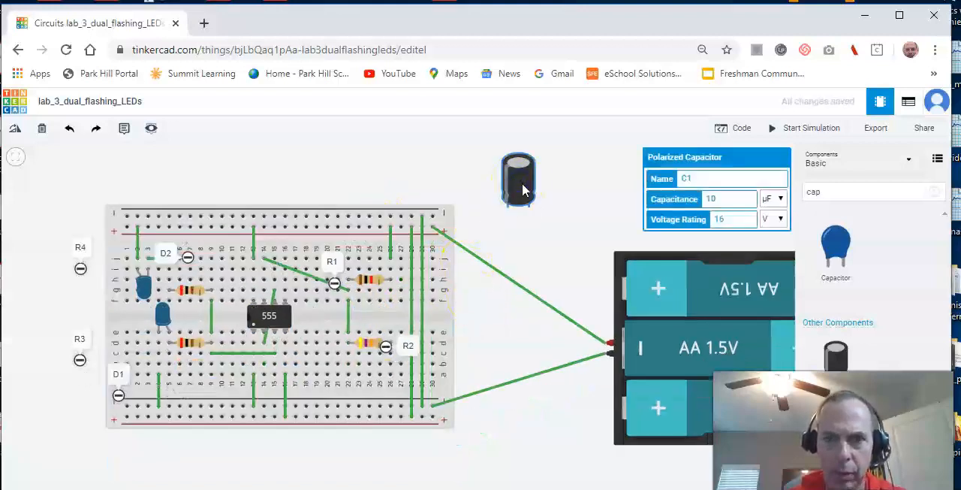
key("r")
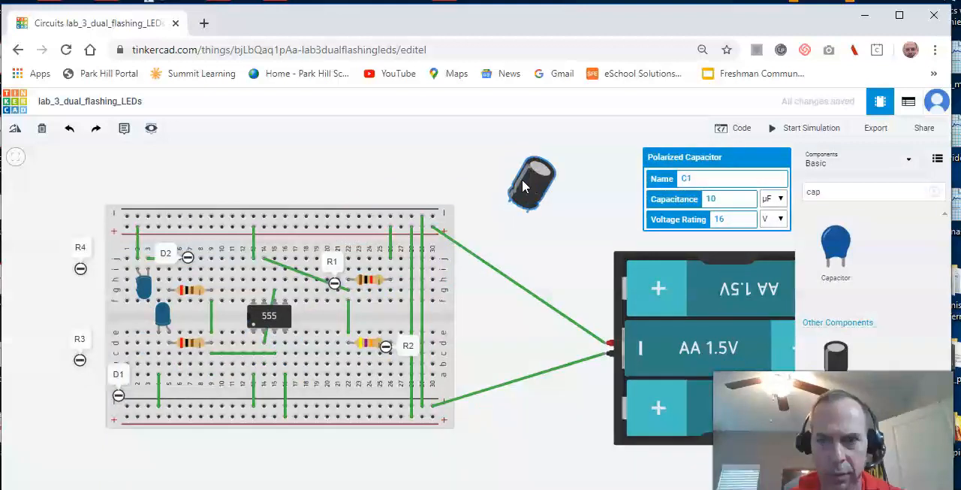
left_click_drag(521, 204, 370, 466)
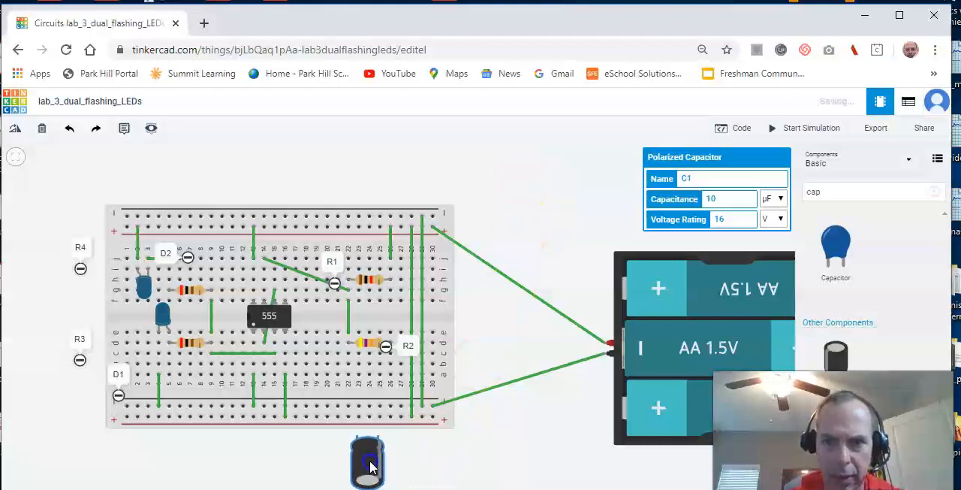
- Add a note reading C1 beside the capacitor, and wire its negative lead to the breadboard's lower negative rail
mouse_move(130, 134)
left_mouse_down()
mouse_move(133, 172)
mouse_move(483, 483)
mouse_move(413, 471)
left_mouse_up()
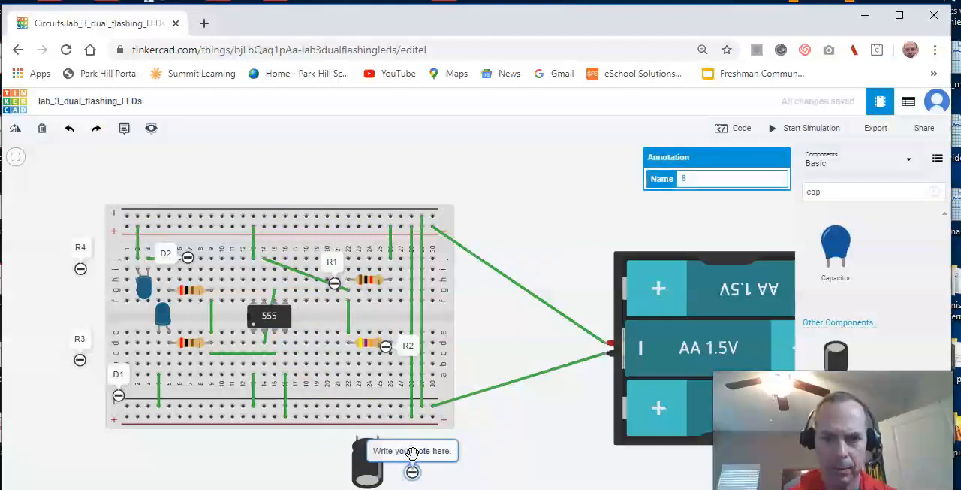
left_click(424, 453)
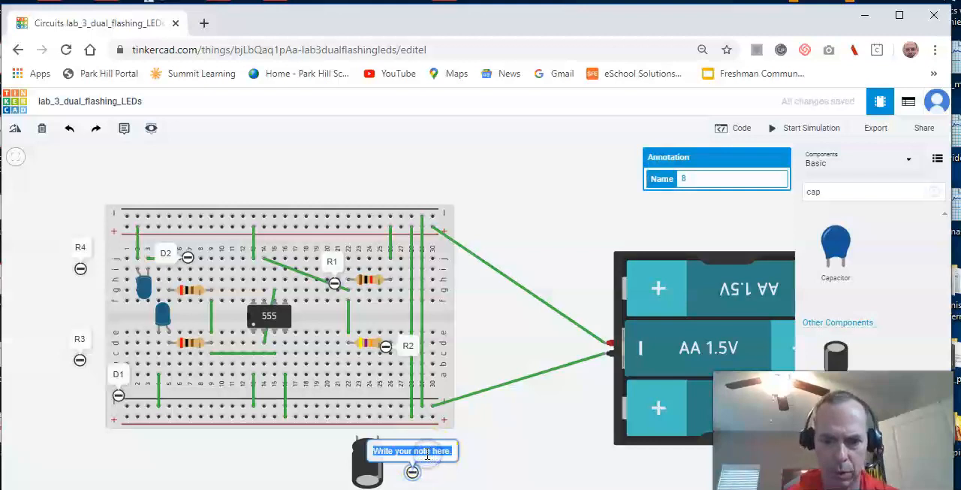
type("C1")
left_click(457, 457)
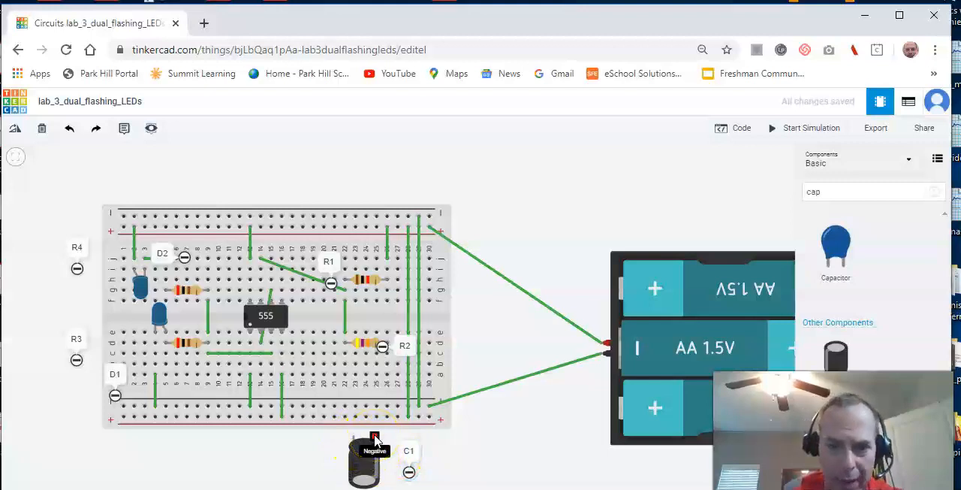
mouse_move(375, 439)
left_mouse_down()
mouse_move(376, 406)
mouse_move(377, 444)
left_mouse_up()
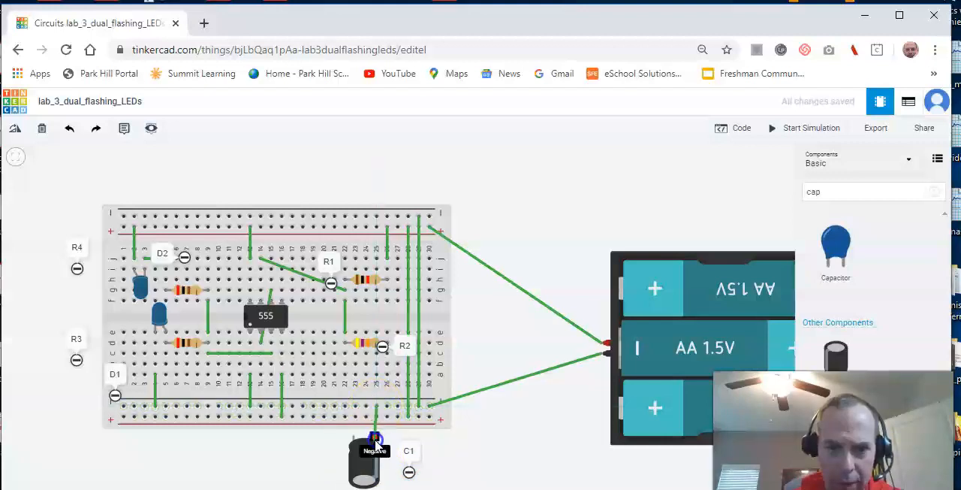
left_click(375, 441)
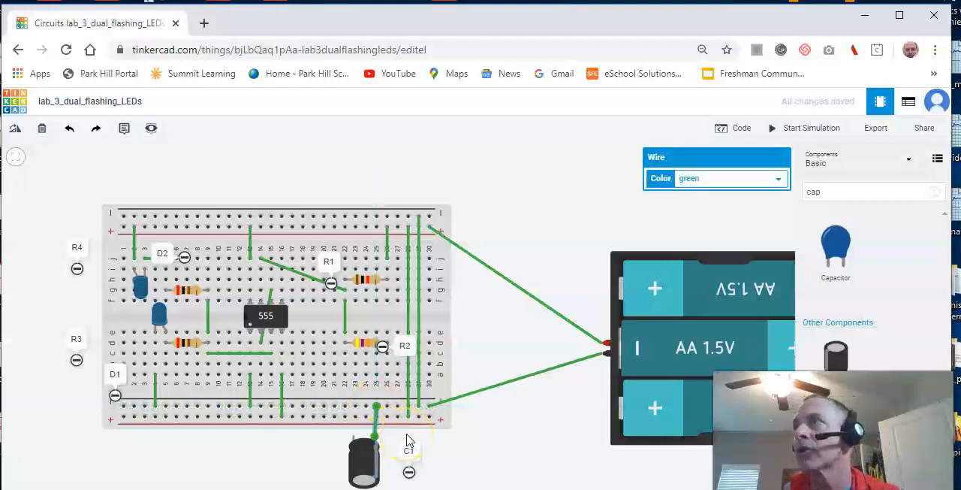
- Move the R2 note up off the resistor's lead, and wire the capacitor's positive lead to column 26, row b
left_click(366, 345)
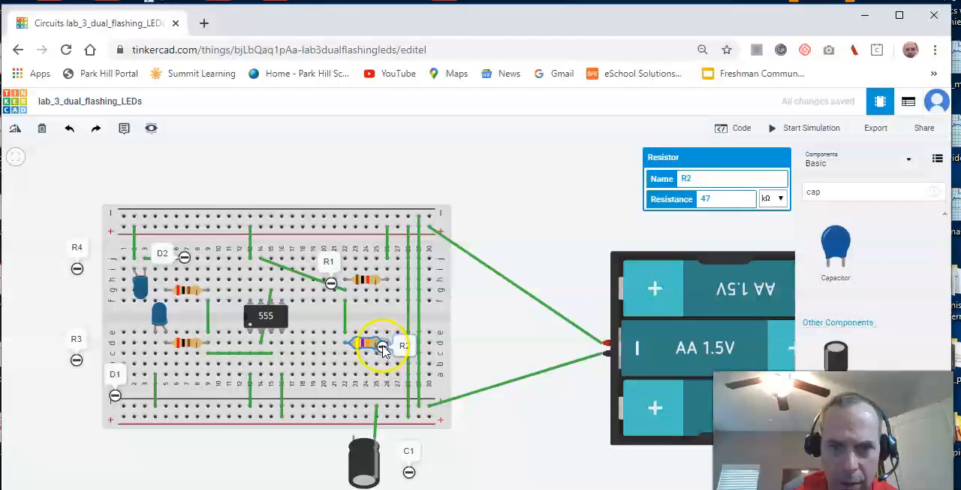
left_click(496, 321)
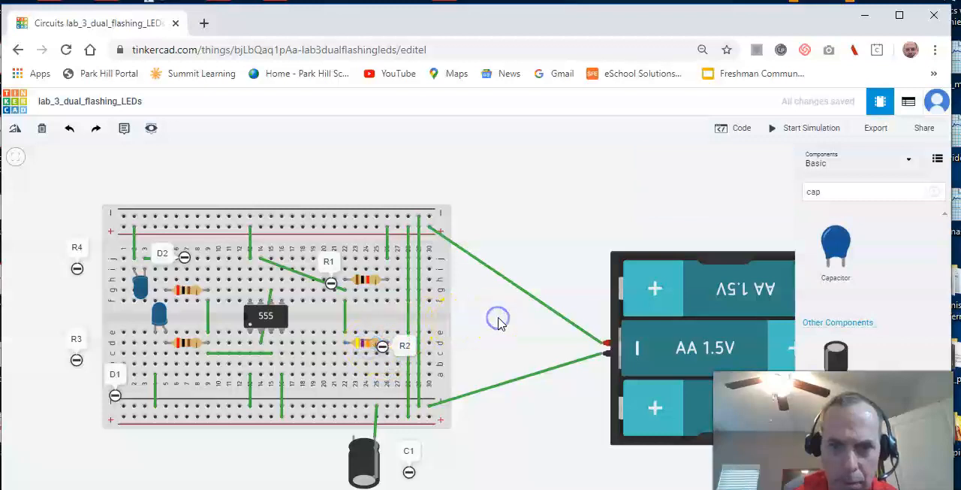
left_click(402, 340)
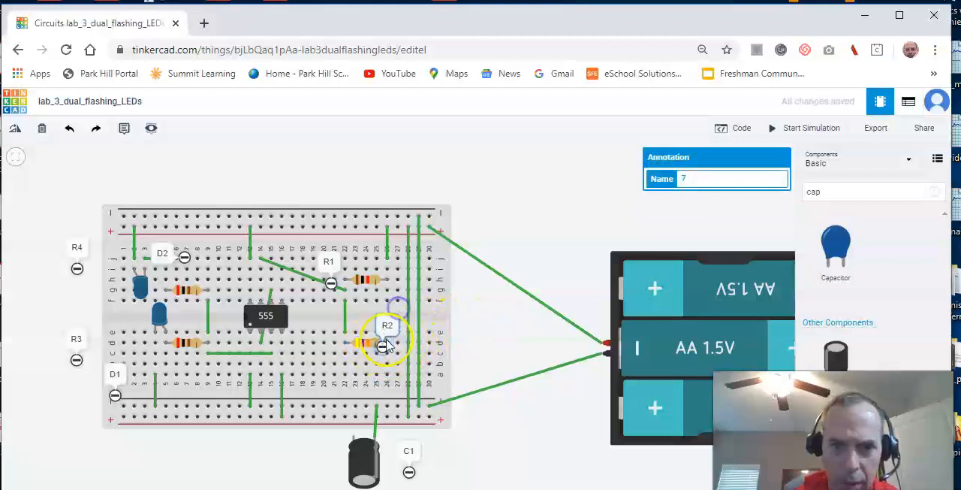
mouse_move(387, 353)
left_mouse_down()
mouse_move(394, 332)
mouse_move(403, 333)
left_mouse_up()
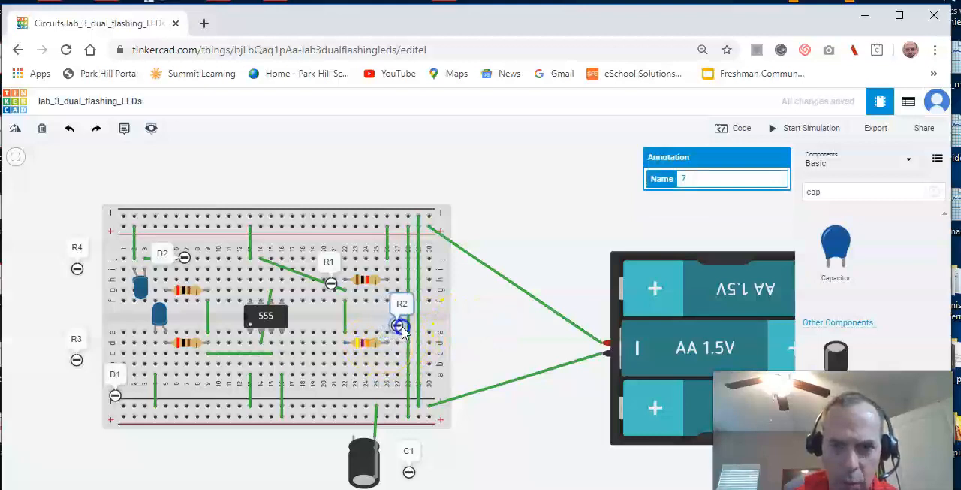
left_click(355, 436)
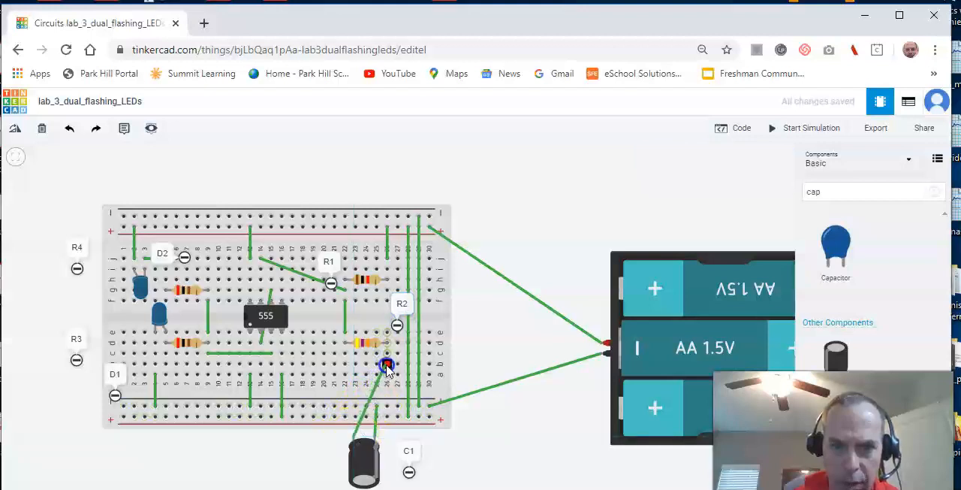
left_click(387, 366)
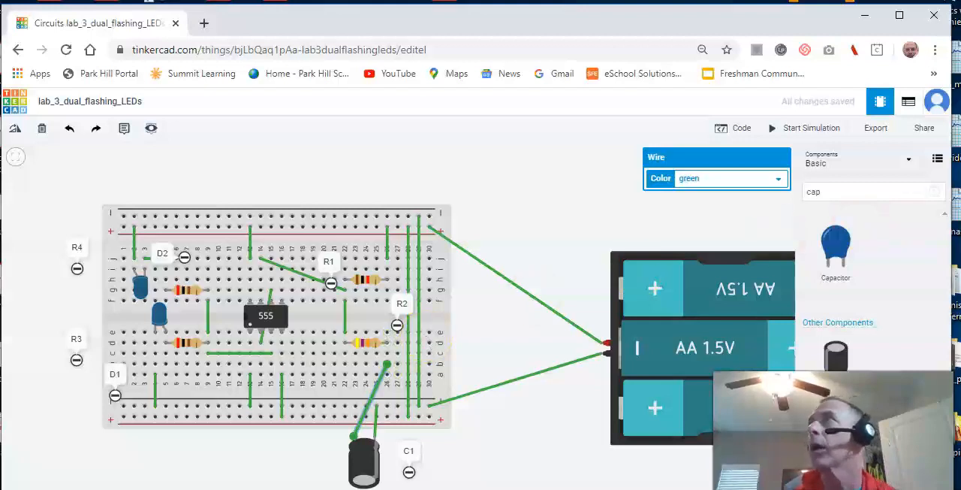
- Following the schematic, wire column 14, row b to column 26, row c
left_click_drag(960, 99, 900, 45)
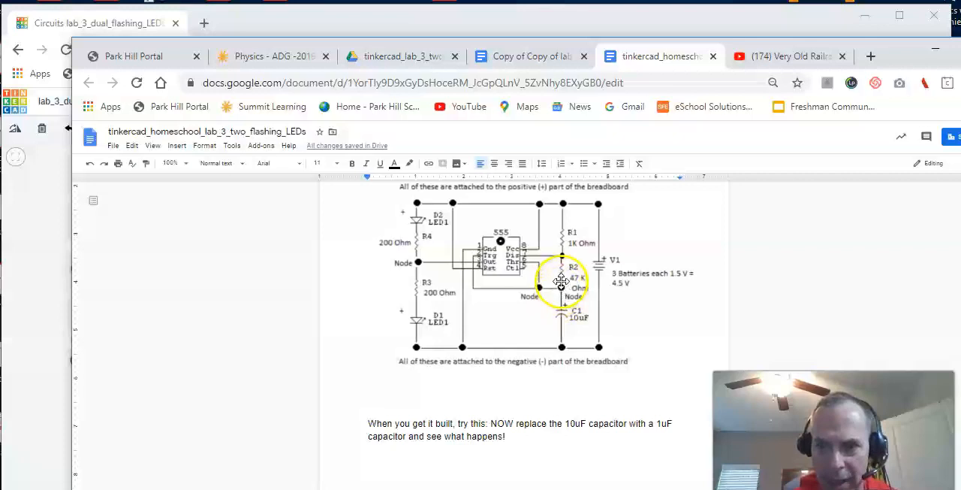
left_click_drag(896, 43, 960, 106)
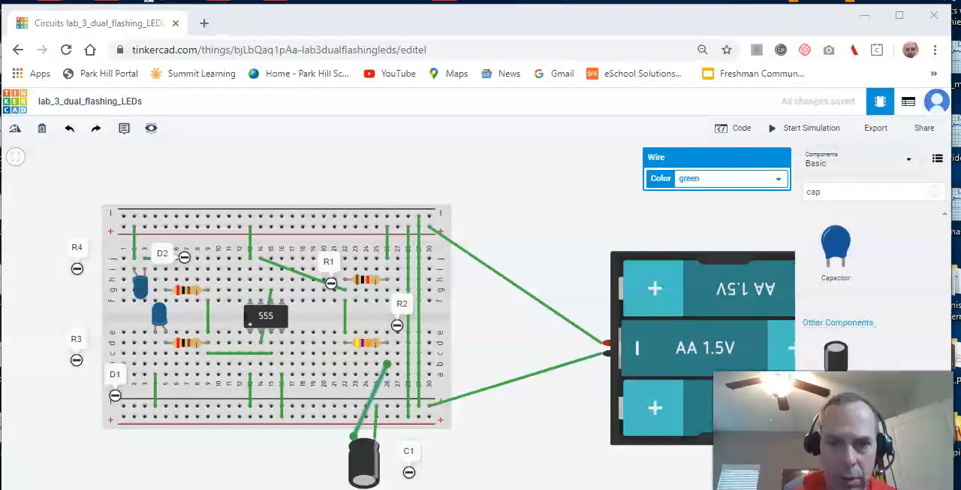
left_click(260, 365)
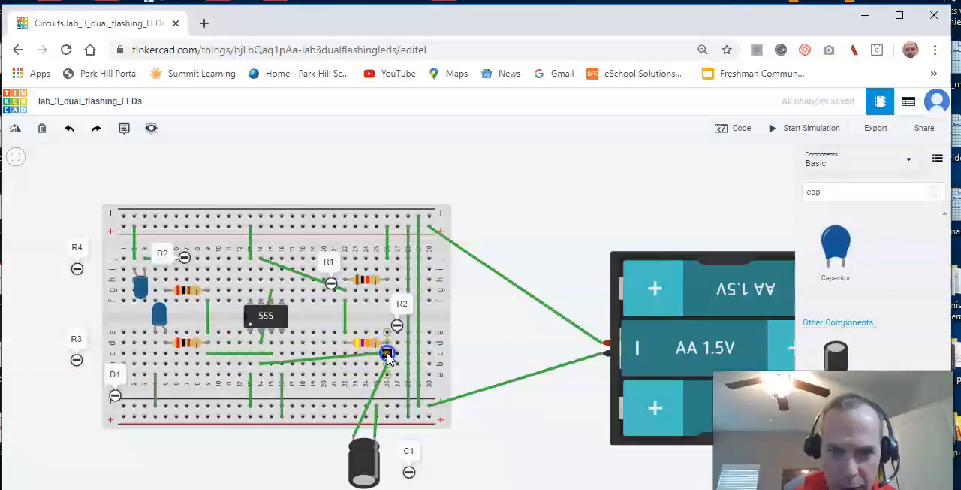
left_click(386, 354)
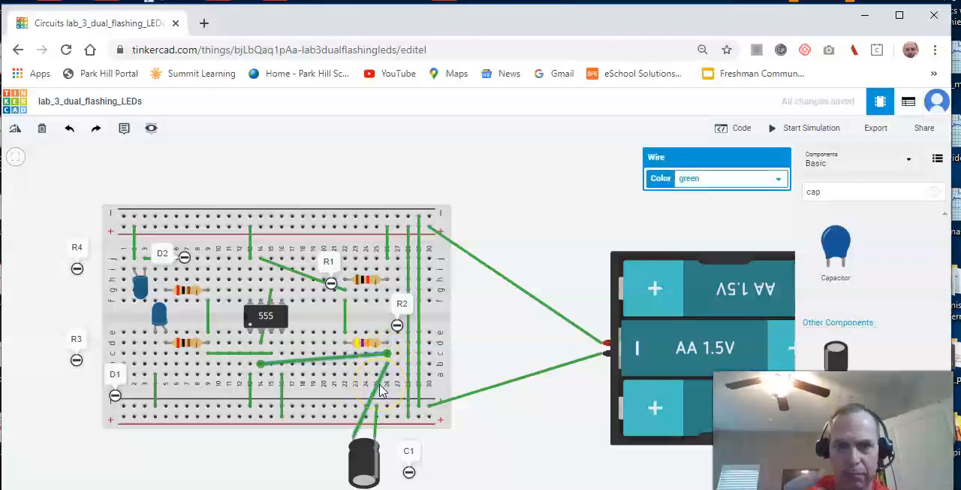
- Check the names and values of capacitor C1 and resistors R2, R1, R3 and R4
left_click(366, 344)
left_click(368, 478)
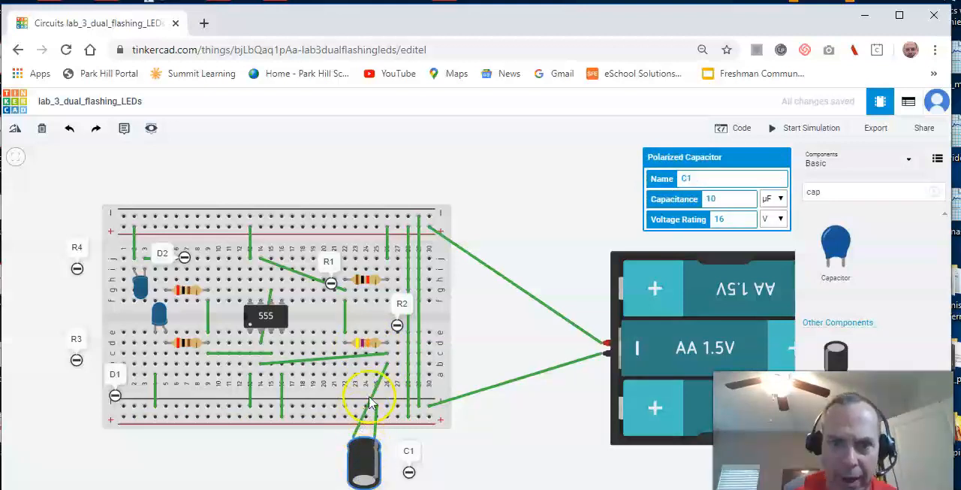
left_click(368, 346)
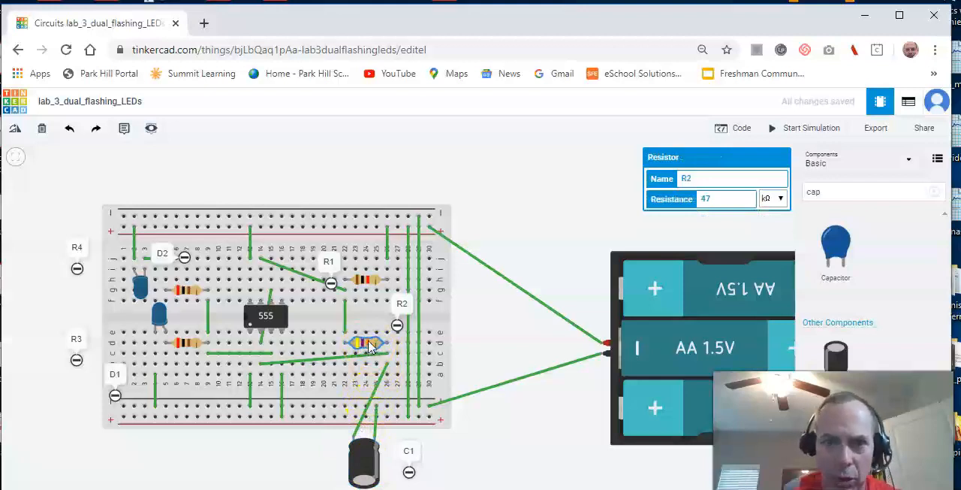
left_click(369, 280)
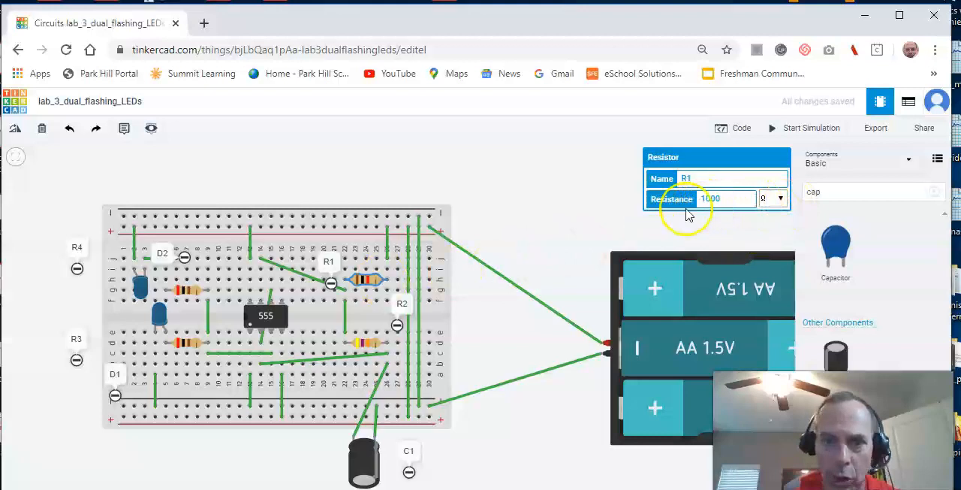
left_click(192, 344)
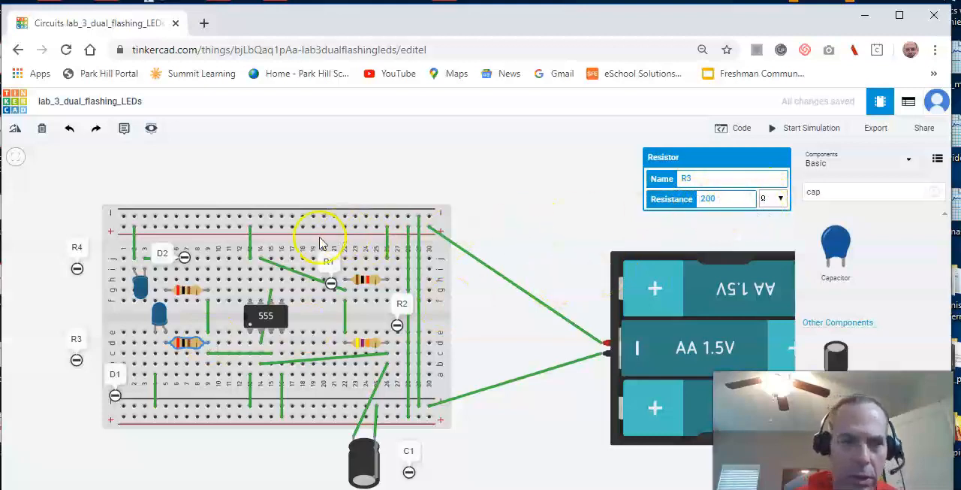
left_click(195, 293)
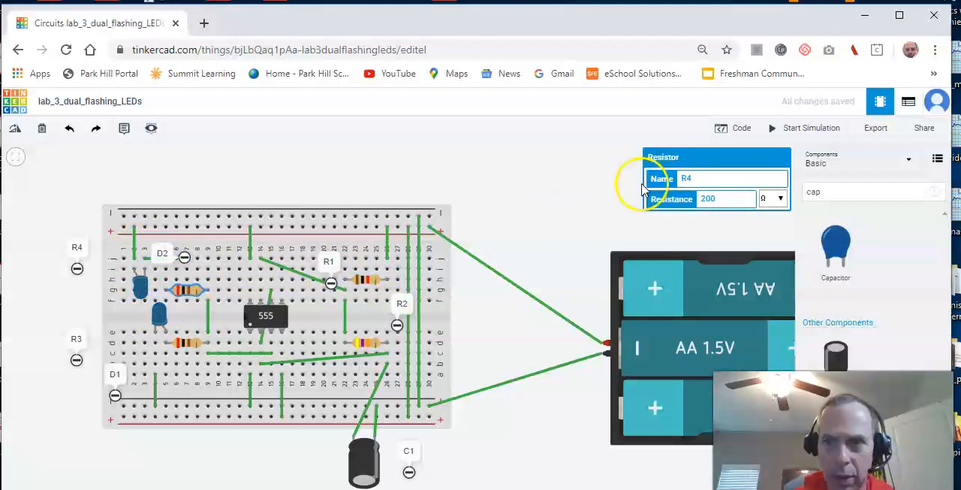
- Change the colour of LEDs D2 and D1 to red
left_click(149, 296)
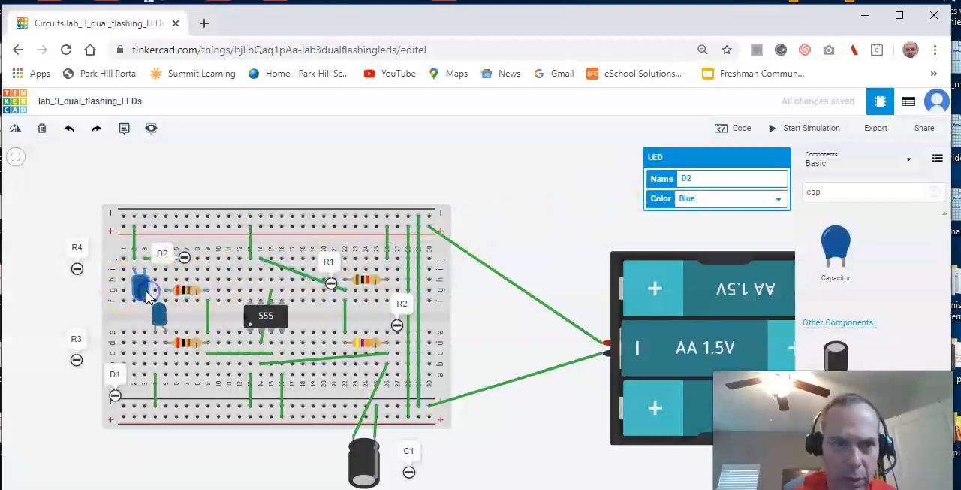
left_click(776, 202)
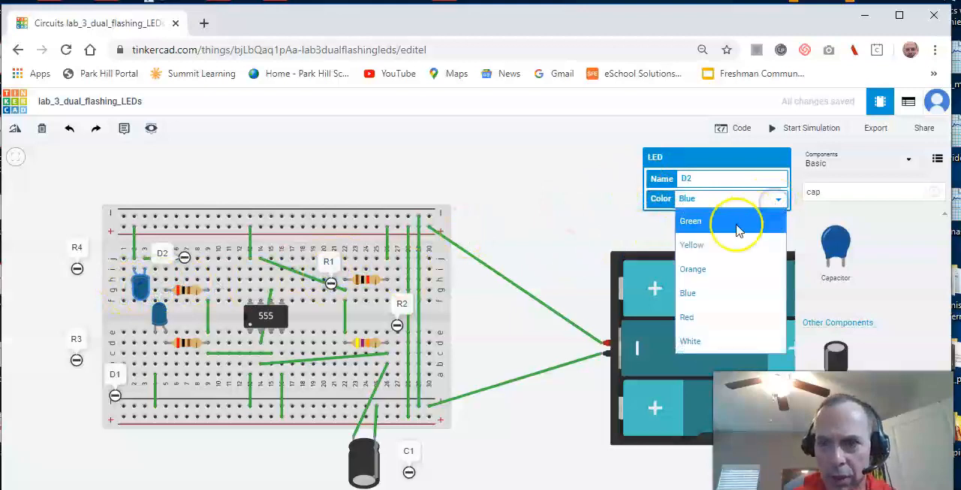
left_click(711, 313)
left_click(159, 312)
left_click(777, 201)
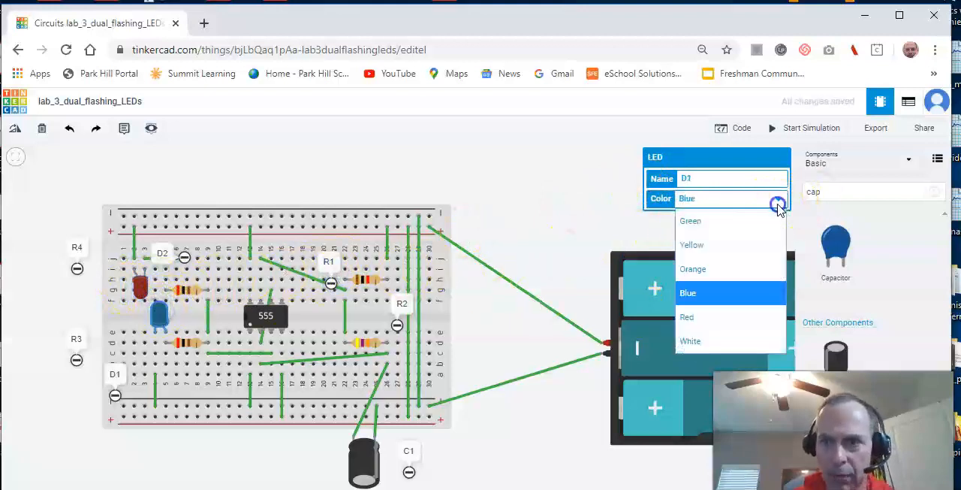
left_click(725, 311)
left_click(541, 172)
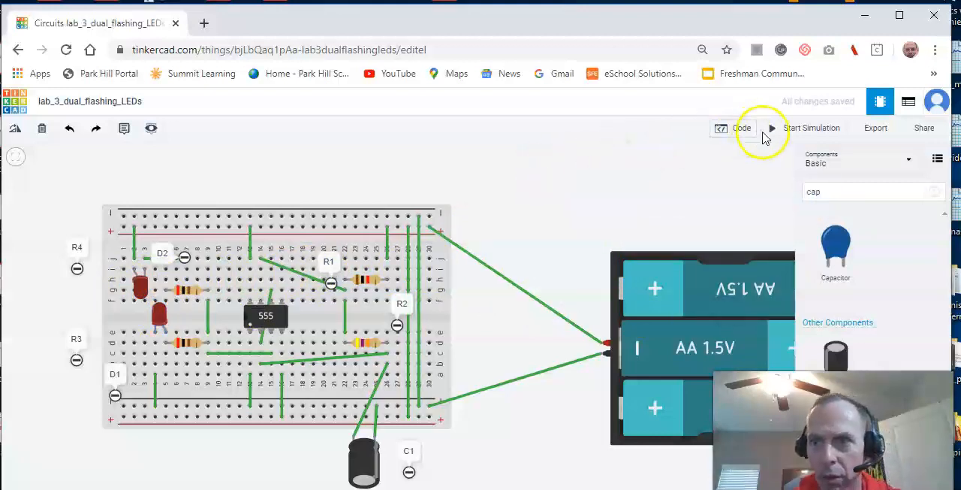
- Start the simulation and, while it runs, try yellow on LED D1 before setting its colour to blue
left_click(785, 134)
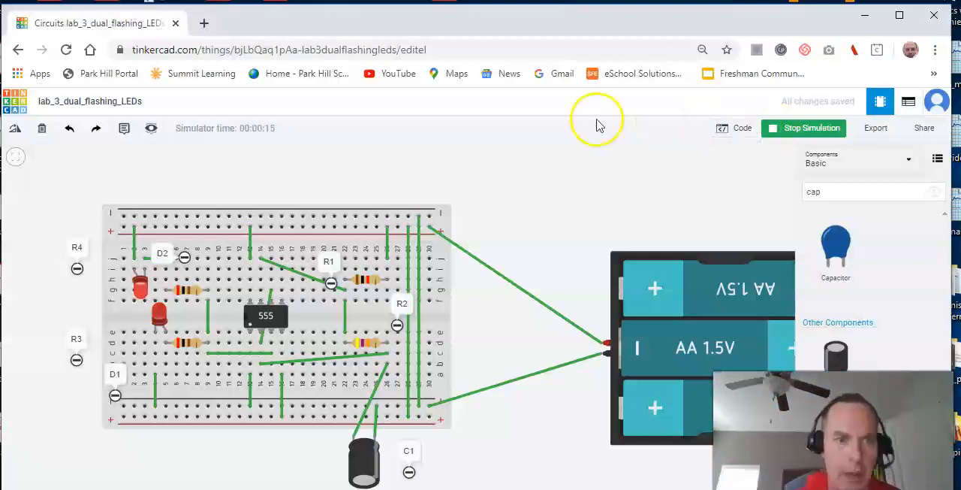
left_click(160, 310)
left_click(775, 199)
left_click(739, 245)
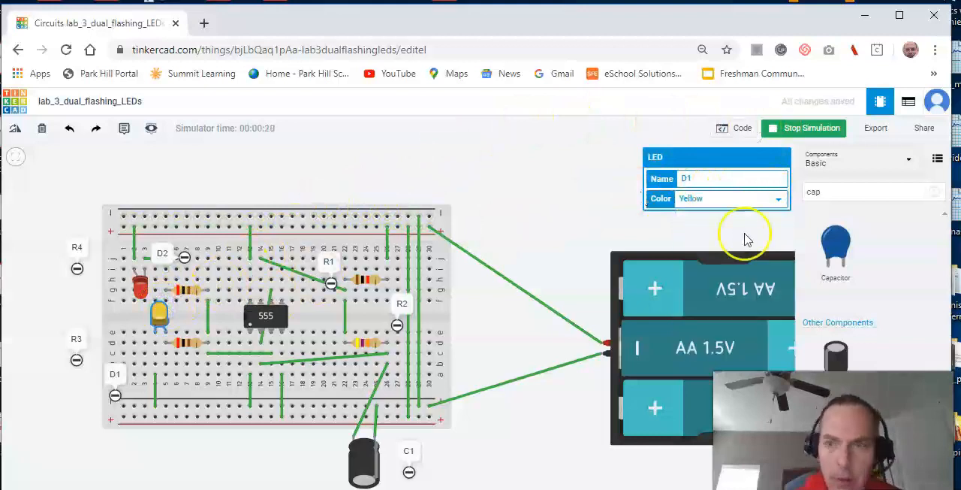
left_click(761, 200)
left_click(741, 293)
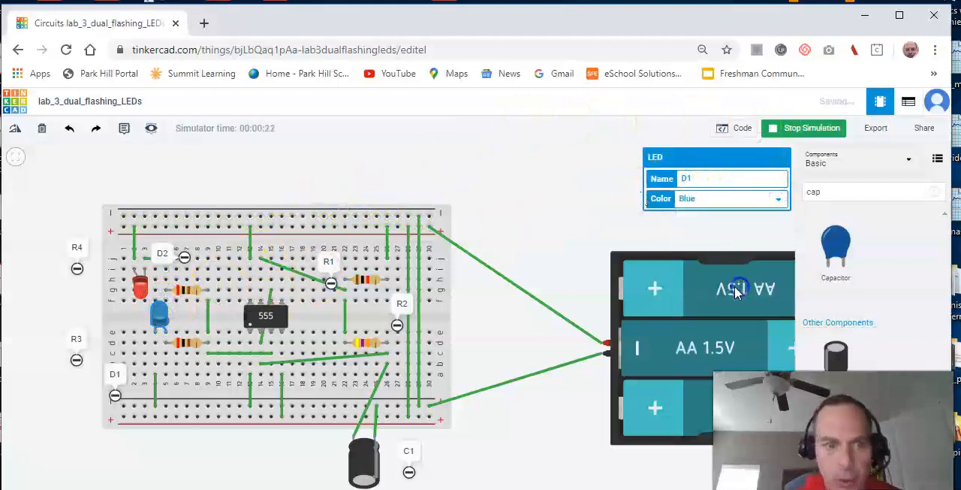
- Set the colour of LED D2 to blue to match D1
left_click(141, 288)
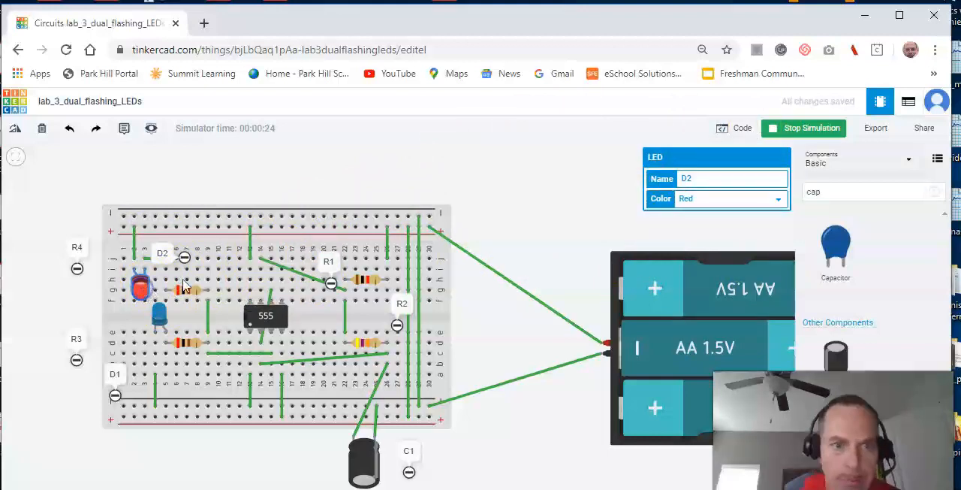
left_click(778, 199)
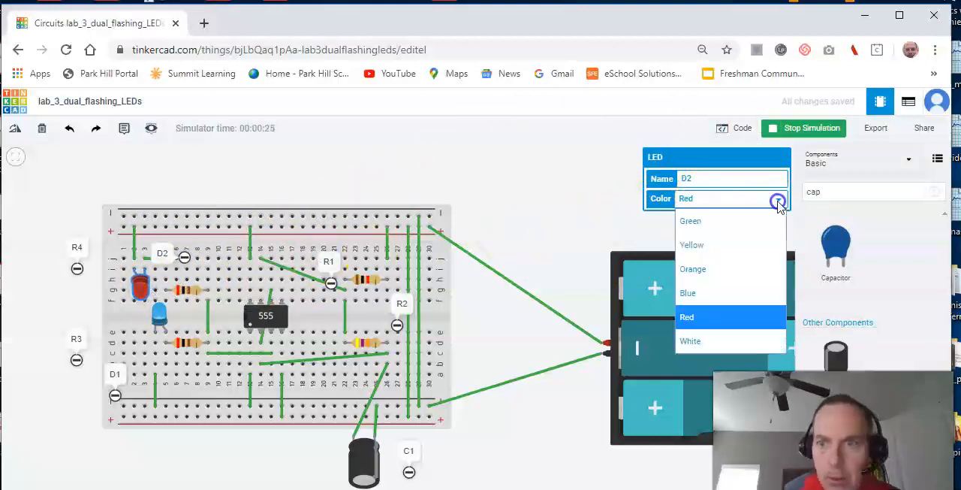
left_click(742, 293)
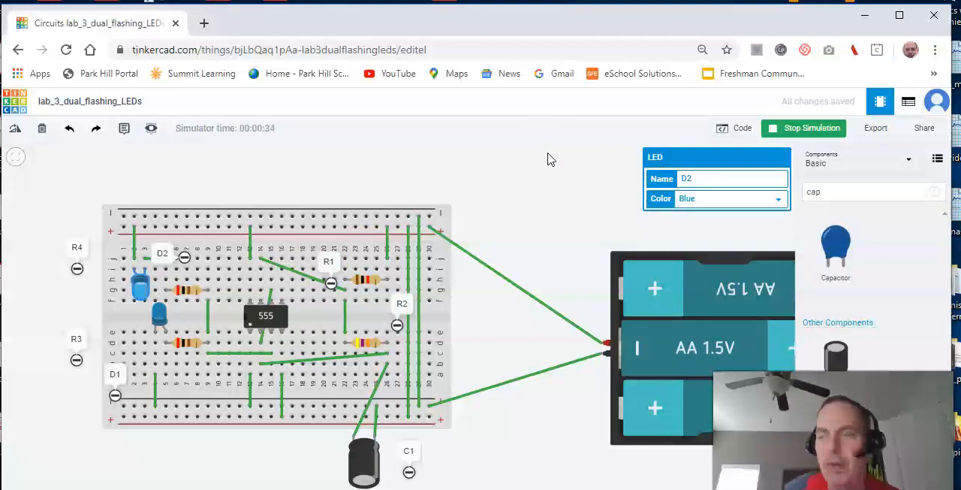
- Following the lab document's closing instruction, set capacitor C1's capacitance to 1 µF and rerun the simulation
left_click_drag(960, 97, 360, 0)
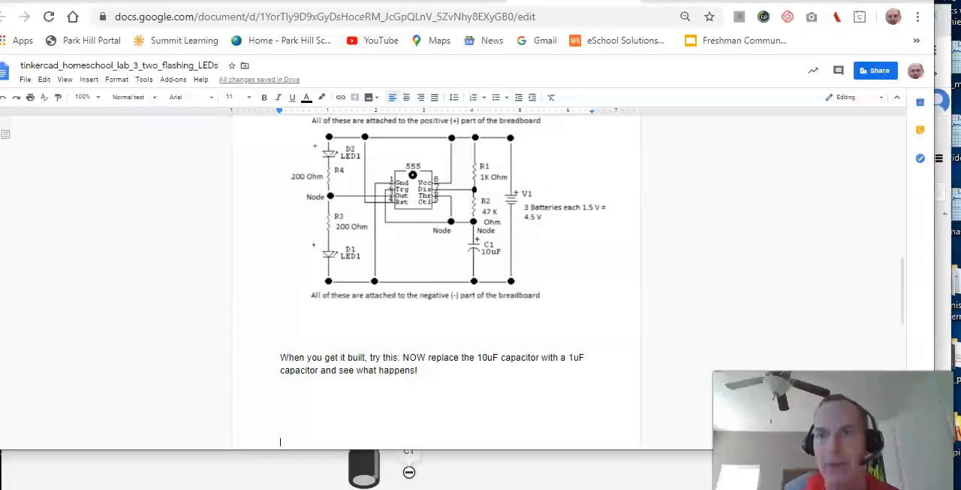
left_click_drag(751, 1, 960, 75)
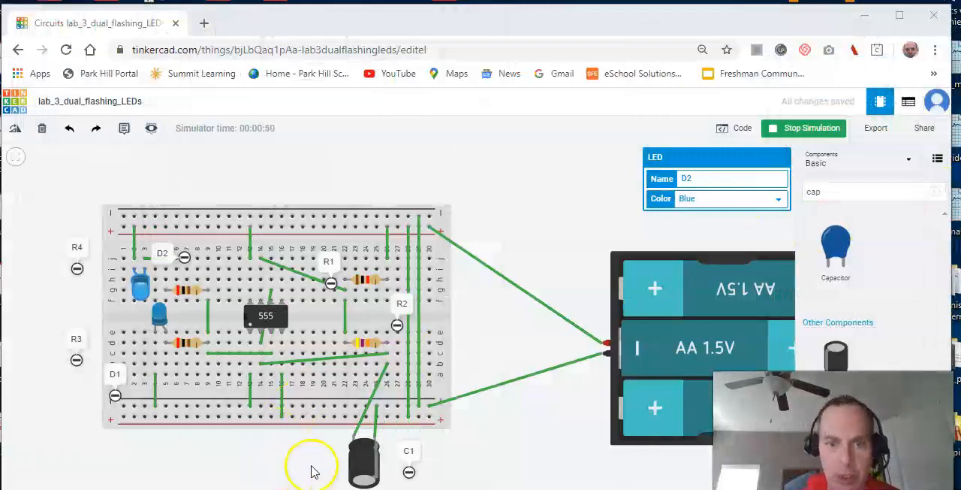
left_click(787, 129)
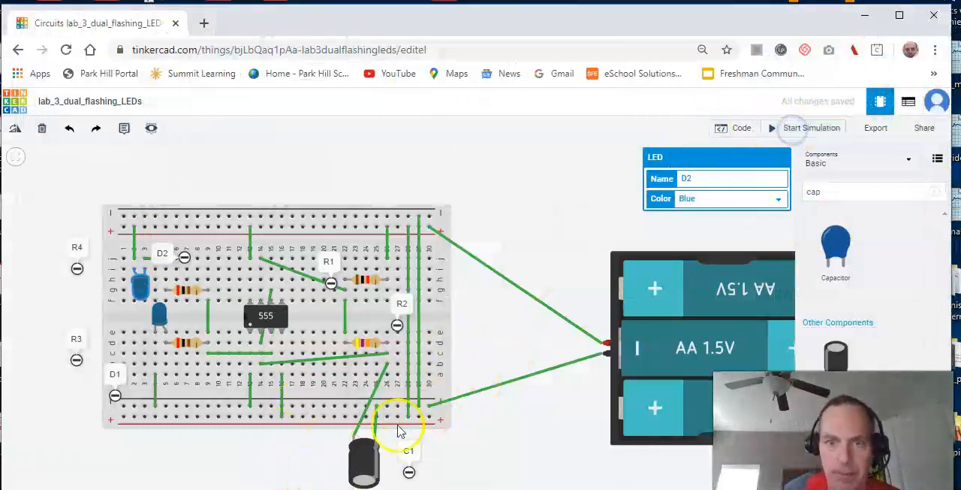
left_click(364, 455)
left_click(725, 198)
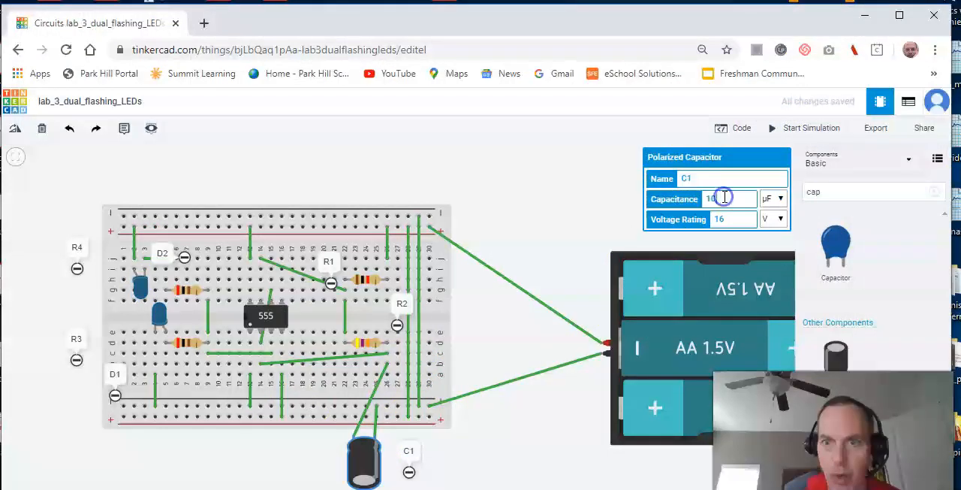
key("BackSpace")
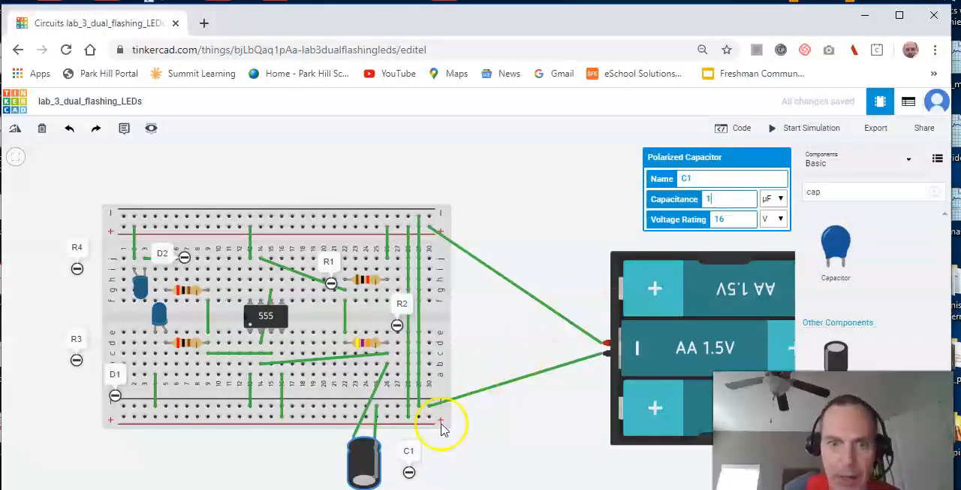
left_click(480, 442)
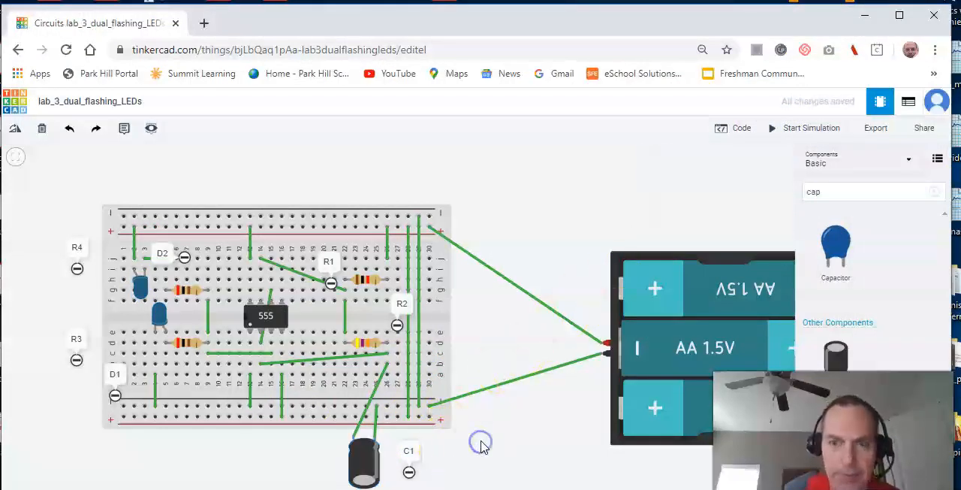
left_click(785, 132)
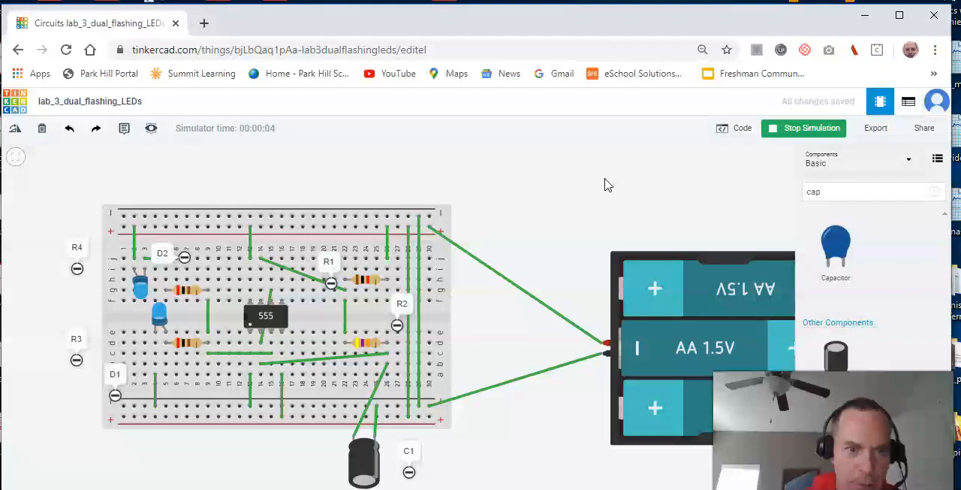
- Stop the simulation, set capacitor C1's capacitance to 100 µF and simulate the circuit again
left_click(373, 467)
left_click(797, 130)
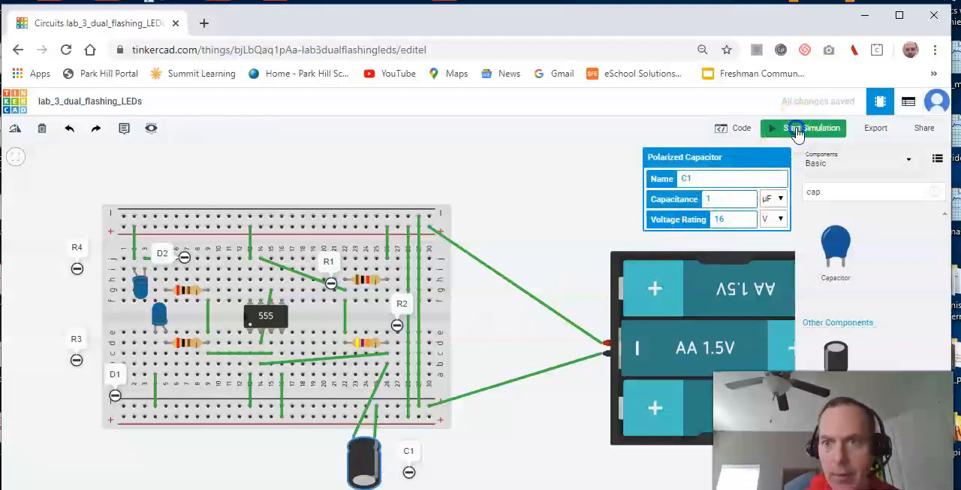
left_click(739, 195)
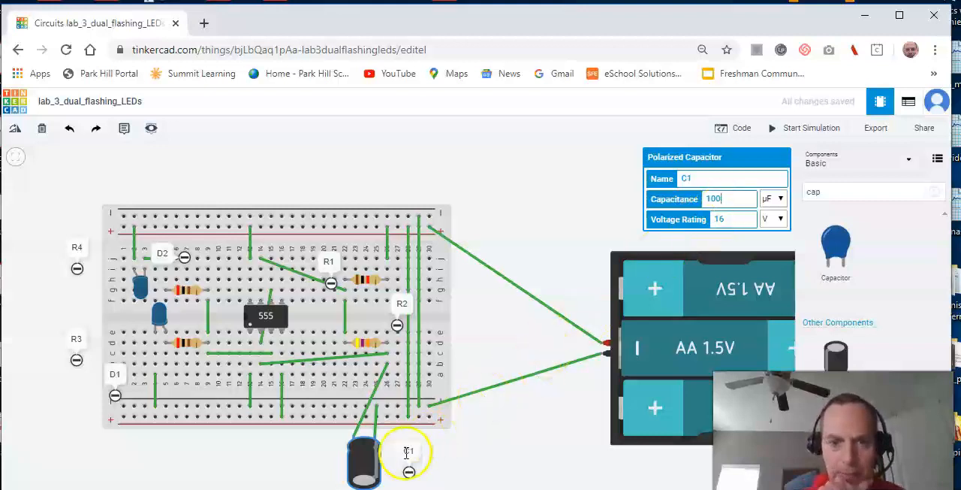
left_click(795, 129)
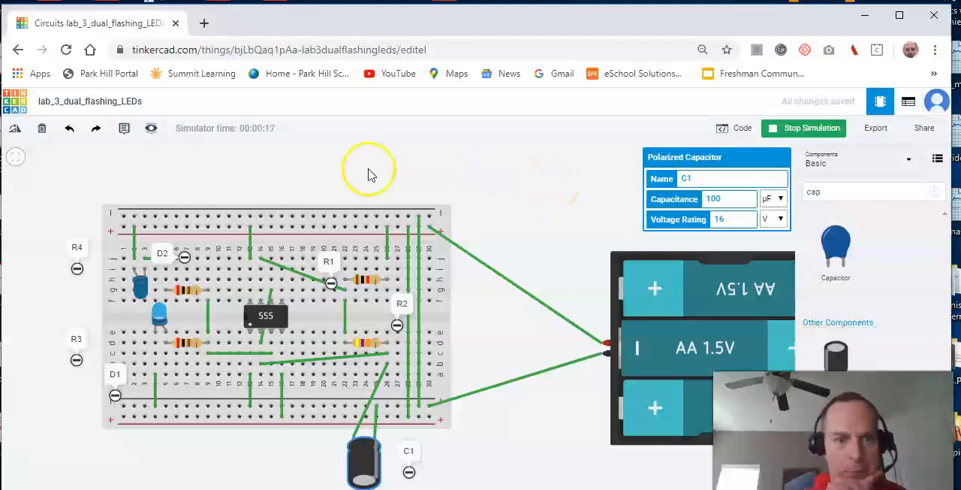
- Return to the circuits dashboard and capture a new Snip & Sketch screenshot covering the profile and the lab_3_dual_flashing_LEDs thumbnail
left_click(24, 108)
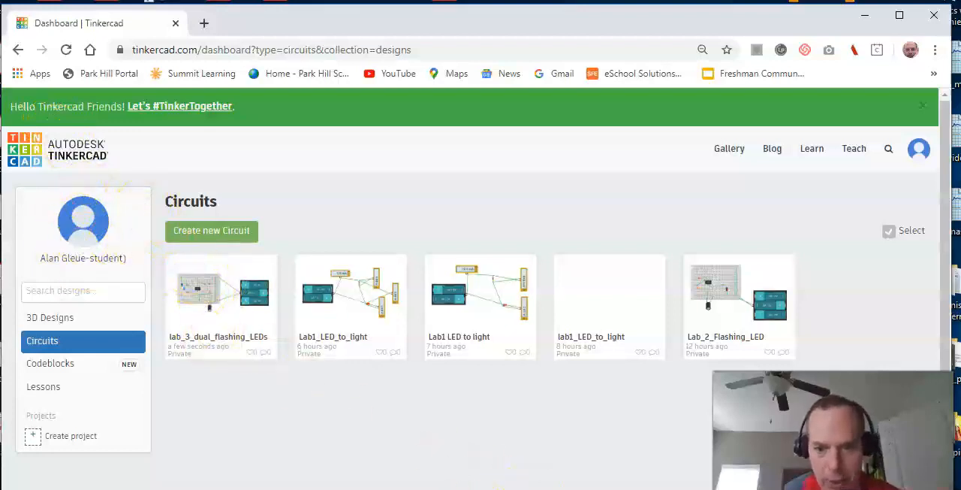
left_click(632, 488)
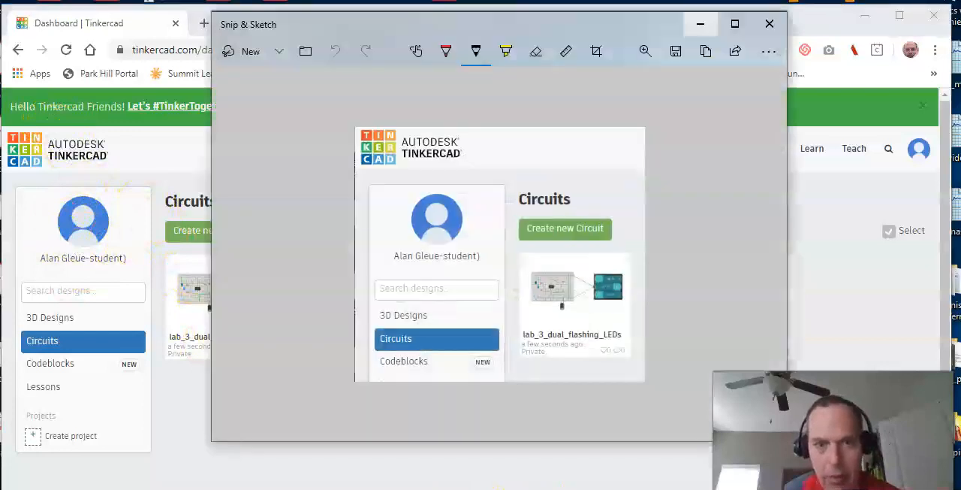
left_click(272, 51)
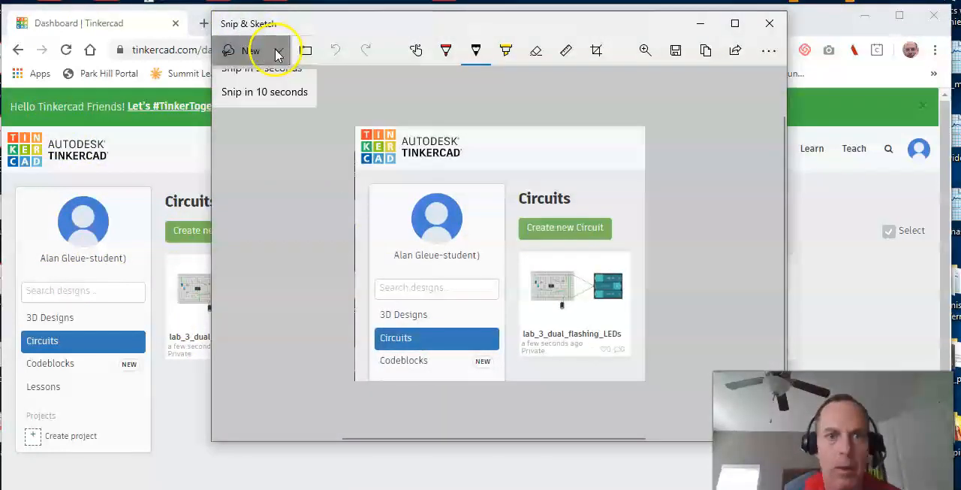
left_click(258, 82)
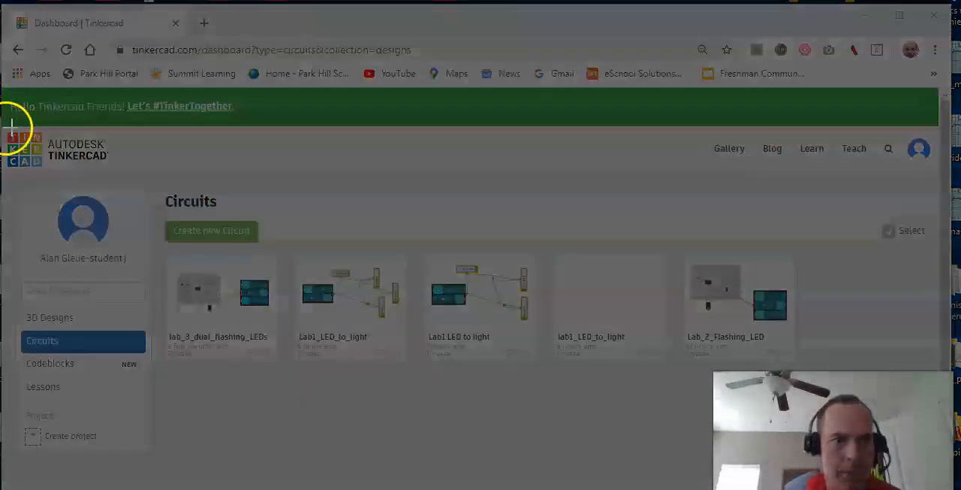
left_click_drag(6, 126, 289, 392)
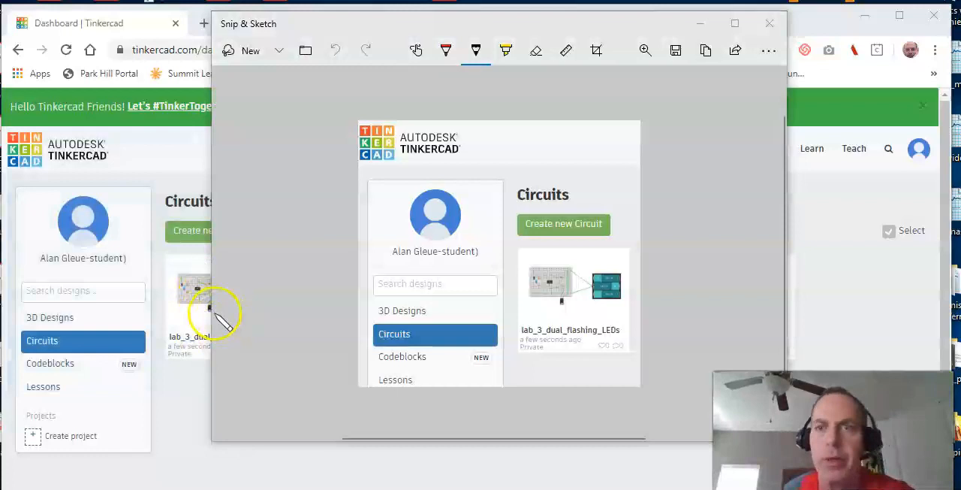
left_click(700, 25)
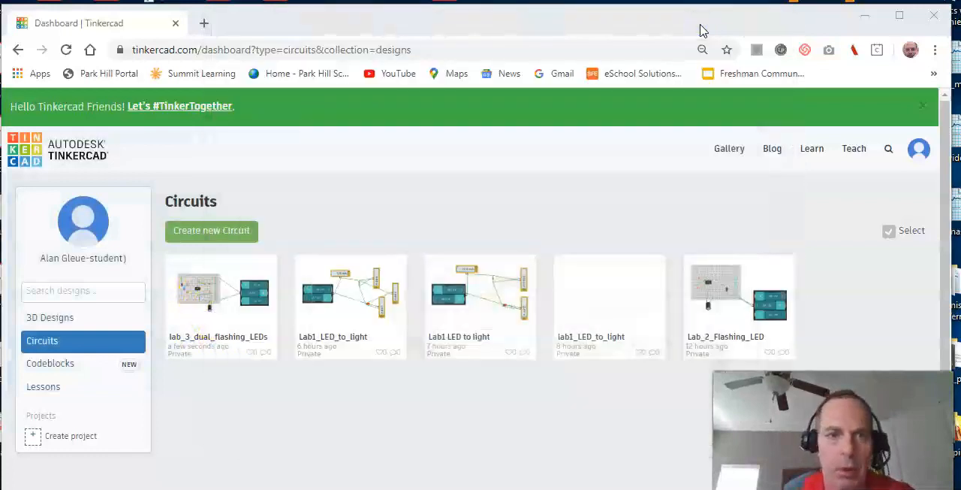